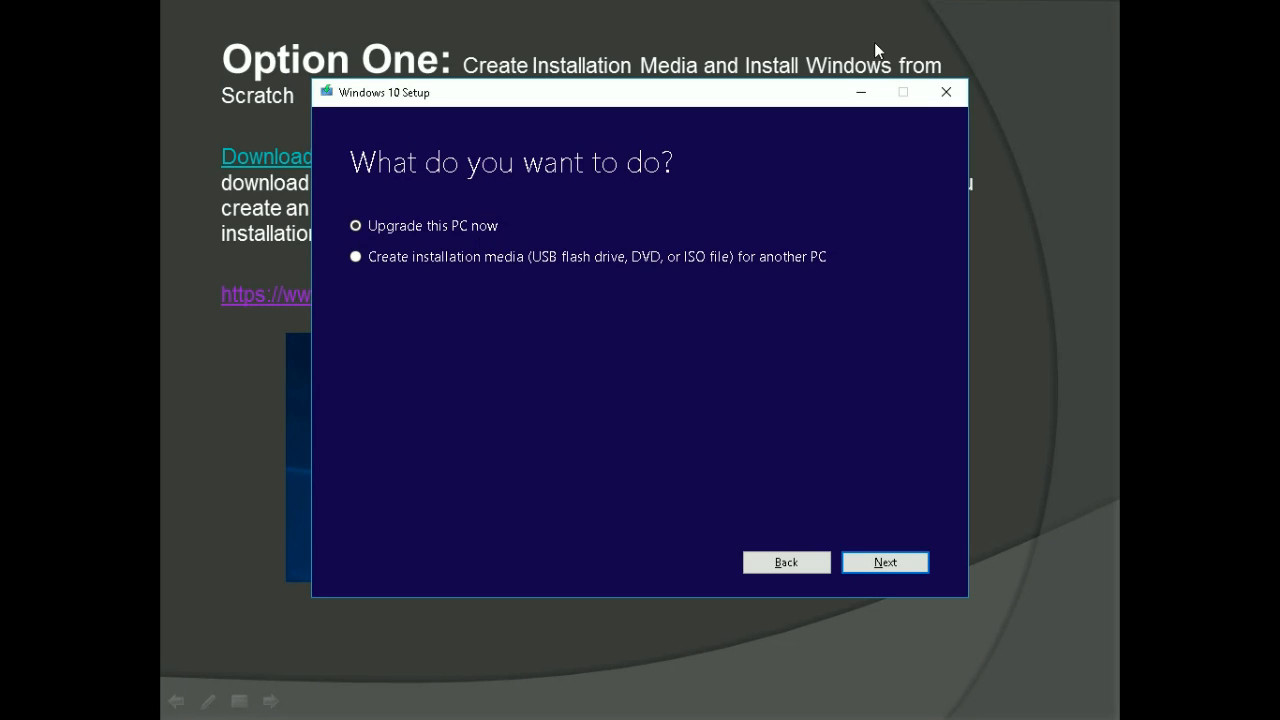
Minimize the setup window, review the earlier upgrade slides back to Step 1, and return to the Option One slide.
{"action": "left_click", "coordinate": [859, 93]}
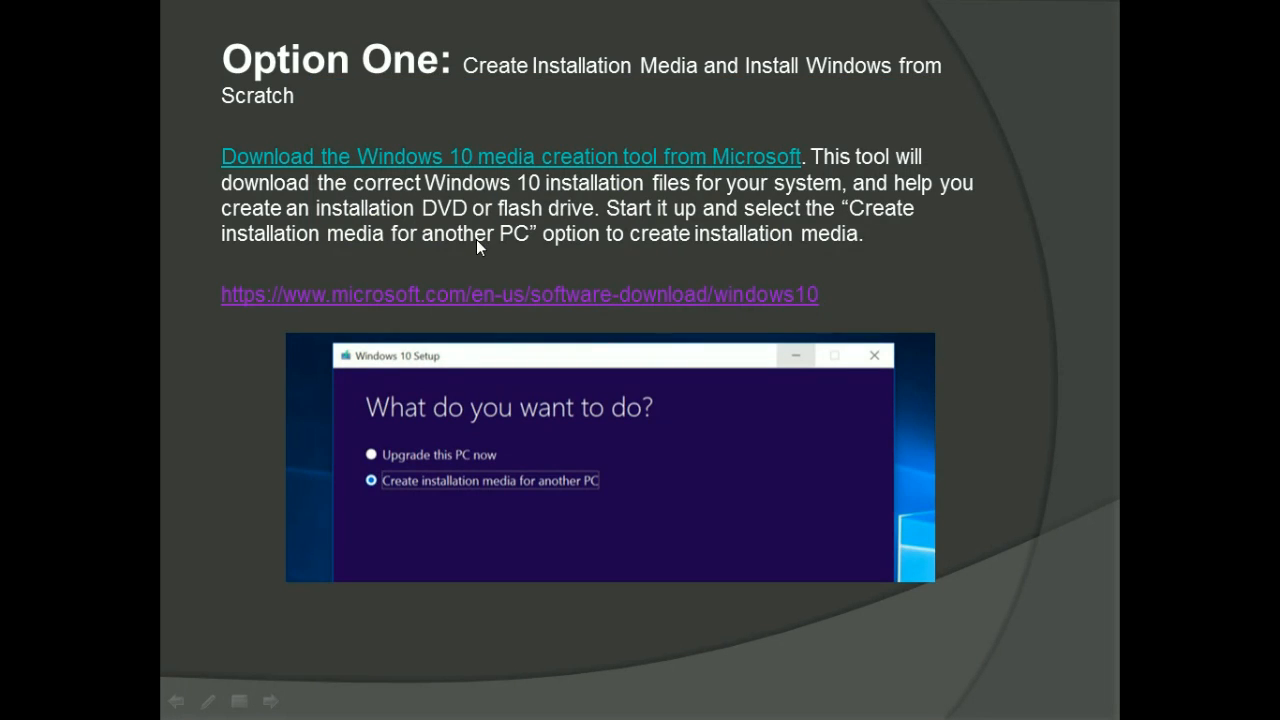
{"action": "key", "text": "Left"}
{"action": "key", "text": "Left"}
{"action": "key", "text": "Left"}
{"action": "key", "text": "Left"}
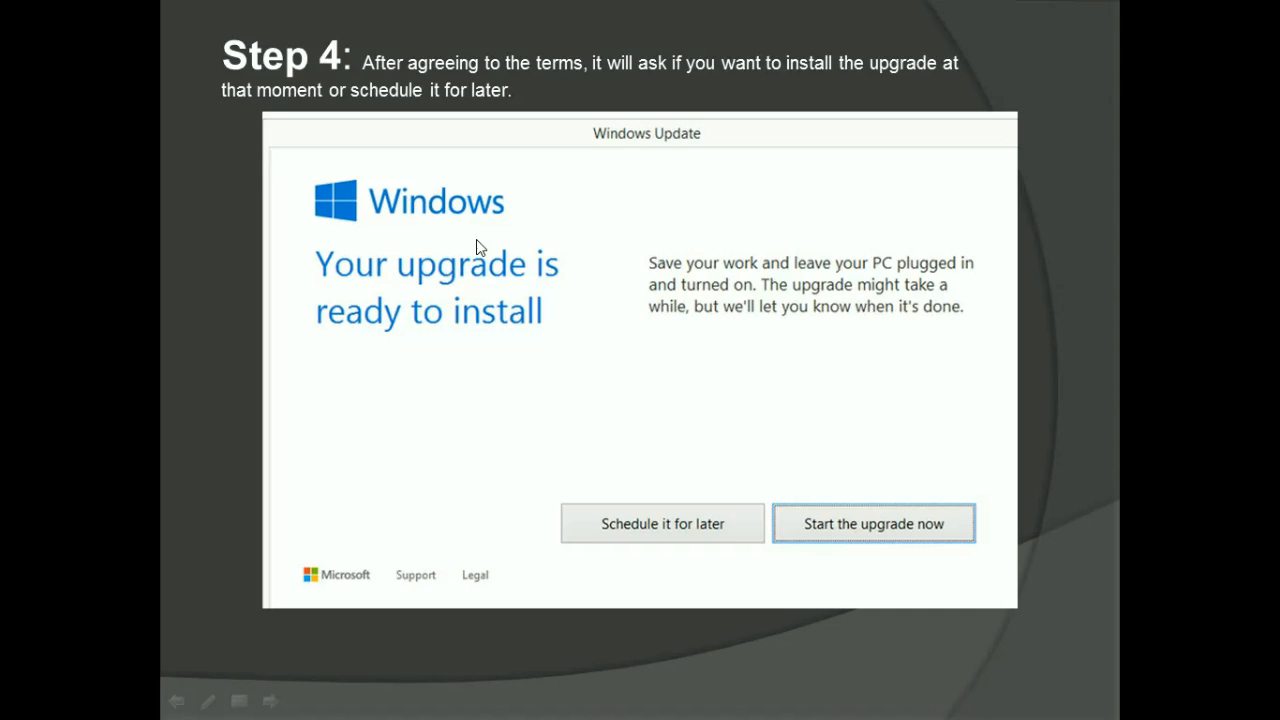
{"action": "key", "text": "Left"}
{"action": "key", "text": "Left"}
{"action": "key", "text": "Left"}
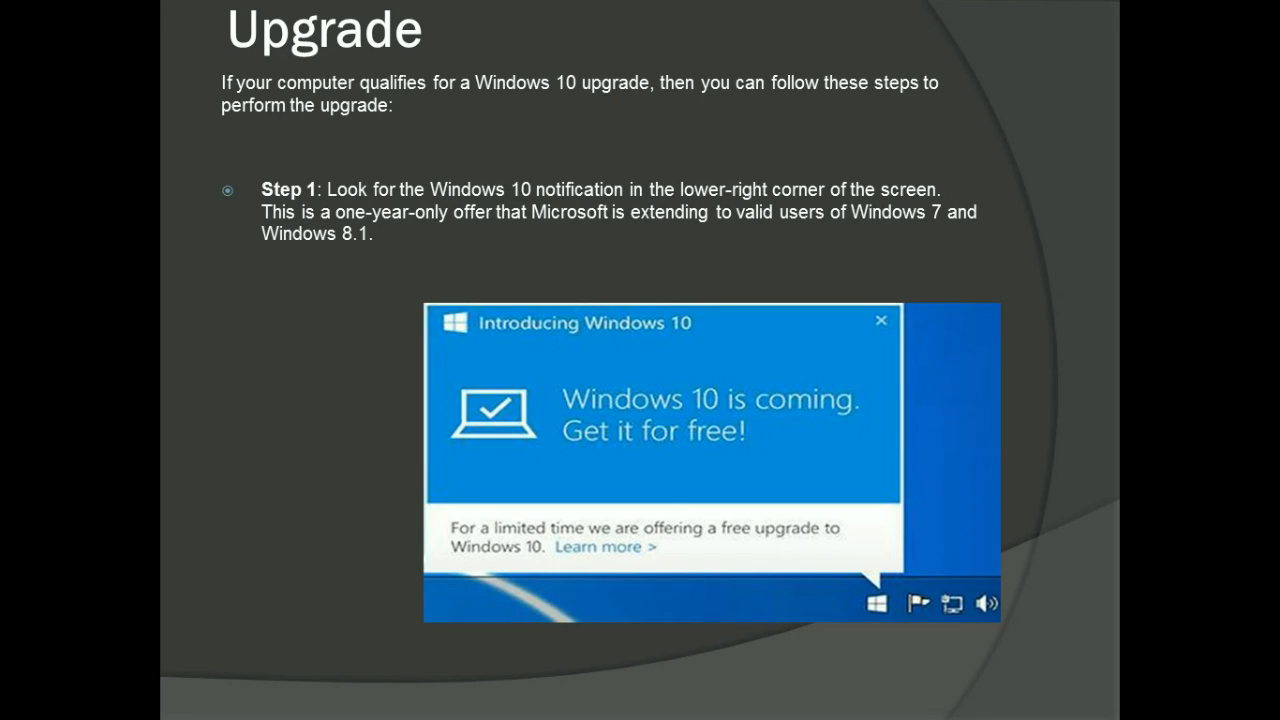
{"action": "key", "text": "Right"}
{"action": "key", "text": "Right"}
{"action": "key", "text": "Right"}
{"action": "key", "text": "Right"}
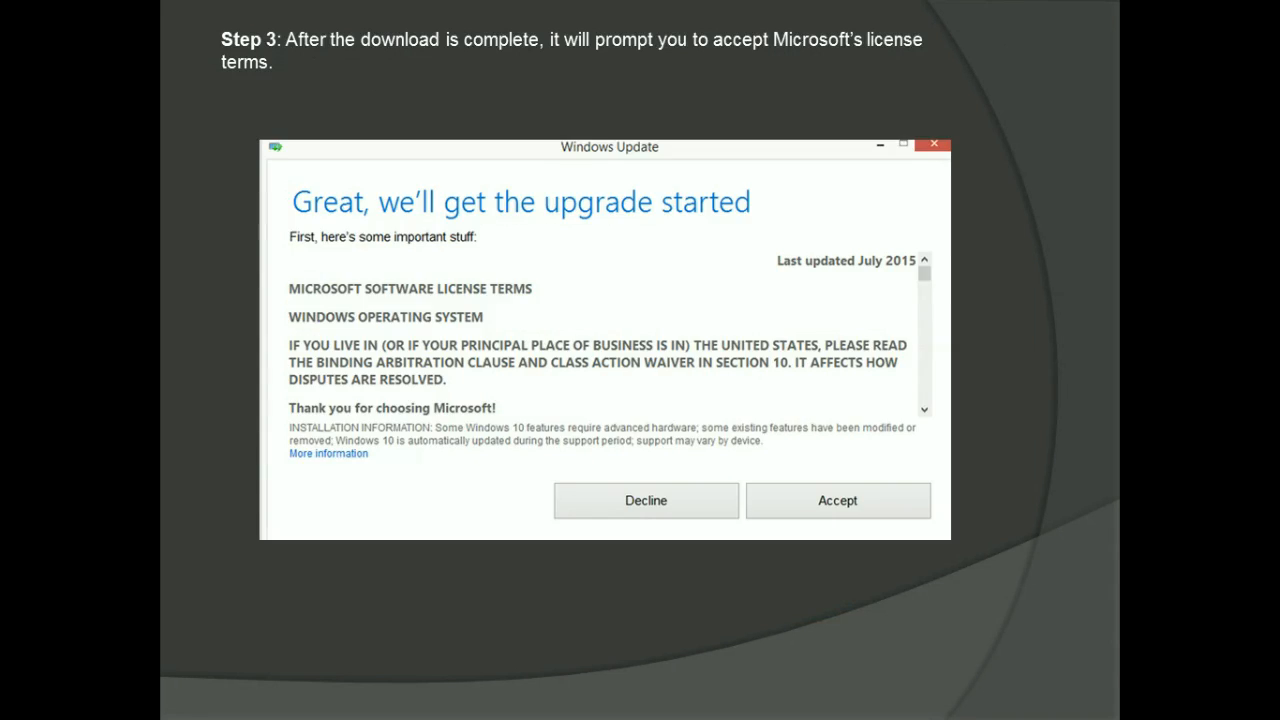
{"action": "key", "text": "Right"}
{"action": "key", "text": "Right"}
{"action": "key", "text": "Right"}
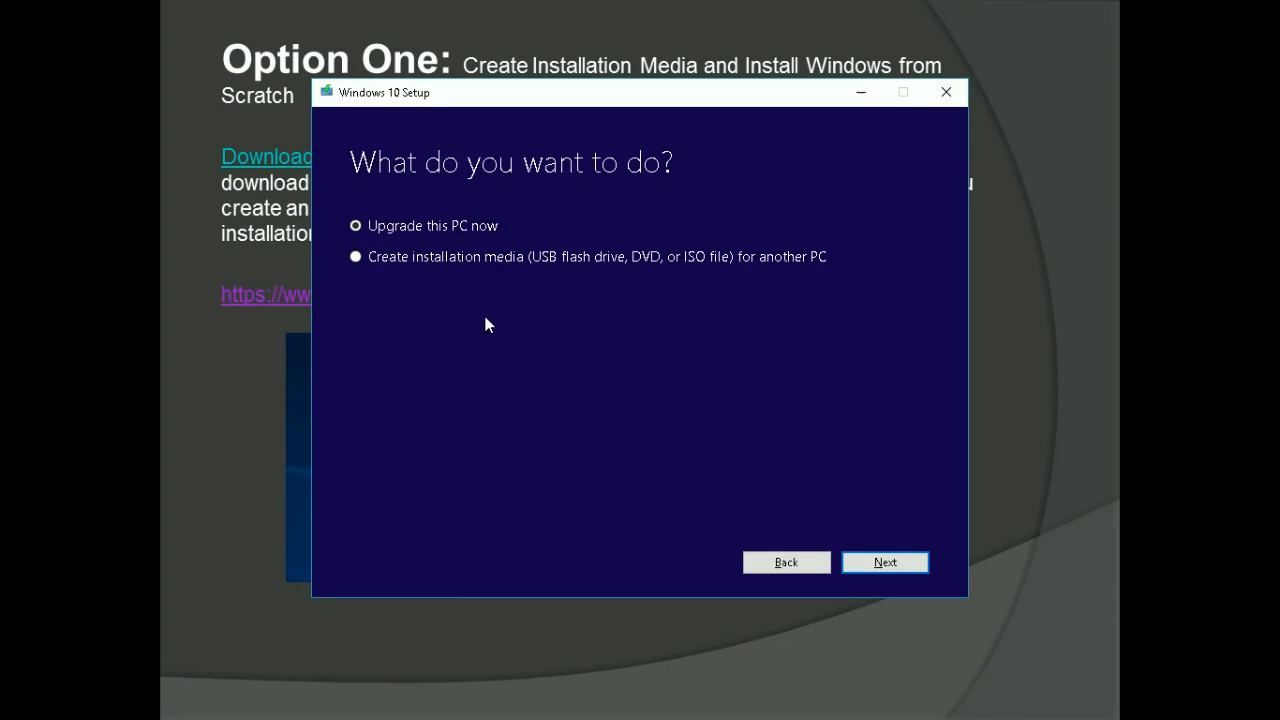
Choose to create installation media (USB flash drive, DVD, or ISO file) for another PC and continue the setup.
{"action": "left_click", "coordinate": [498, 268]}
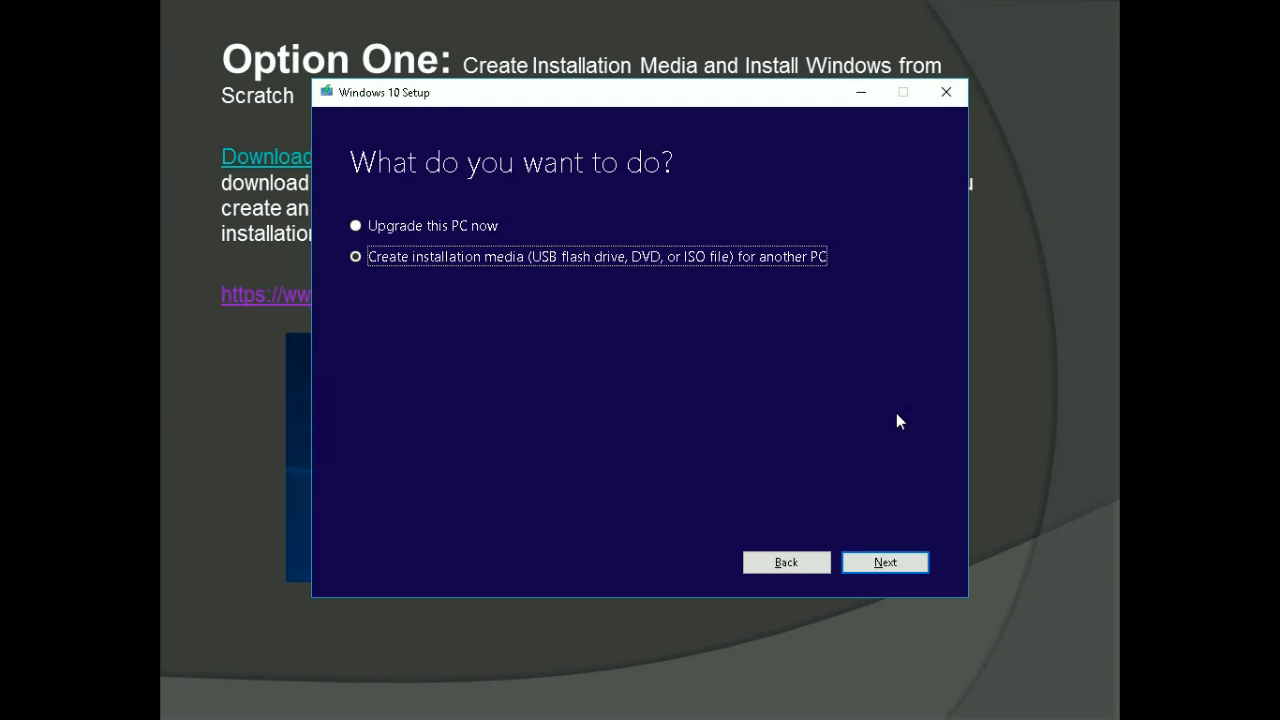
{"action": "left_click", "coordinate": [884, 560]}
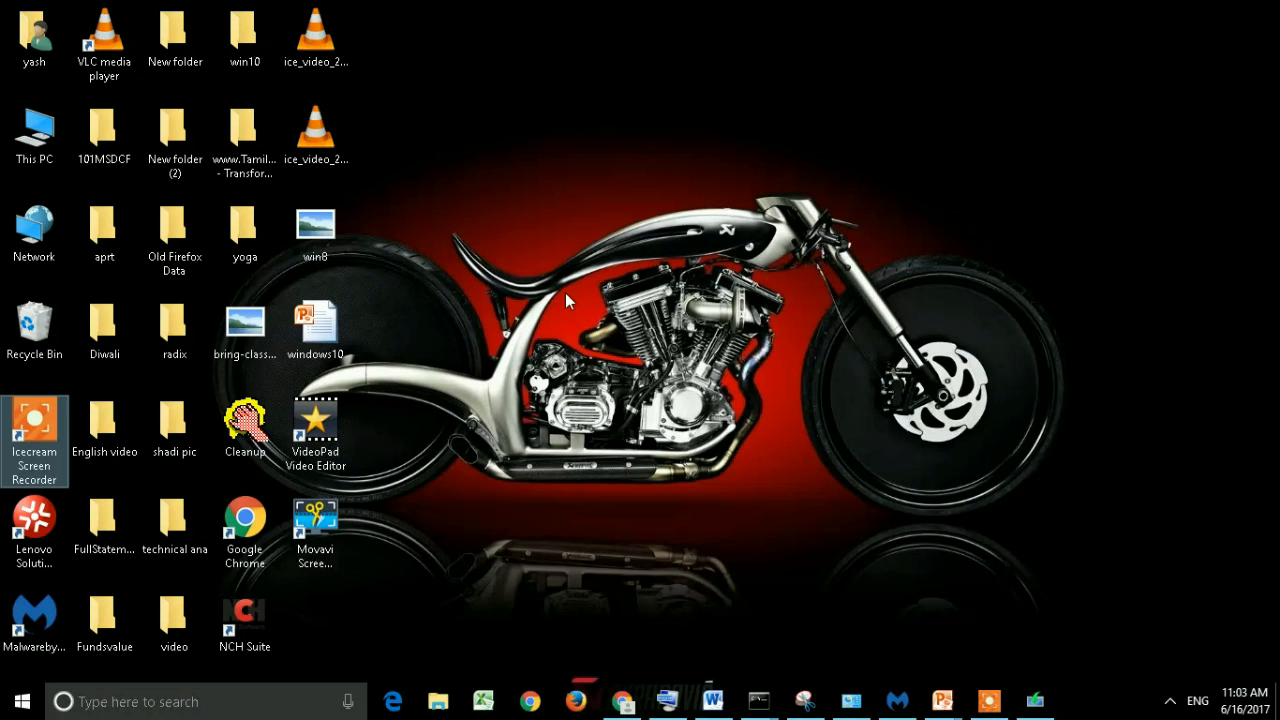
Open This PC's system properties full screen to check the Windows edition and system type, and return to the desktop.
{"action": "left_click", "coordinate": [33, 122]}
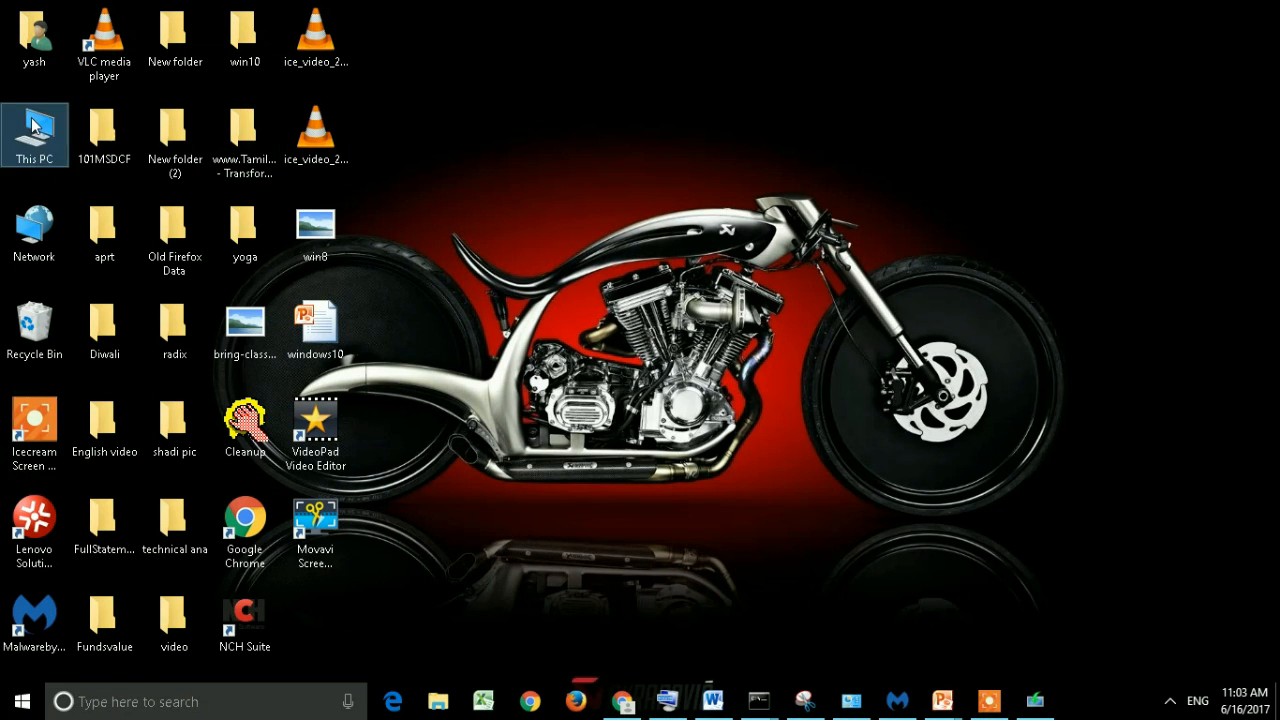
{"action": "right_click", "coordinate": [33, 124]}
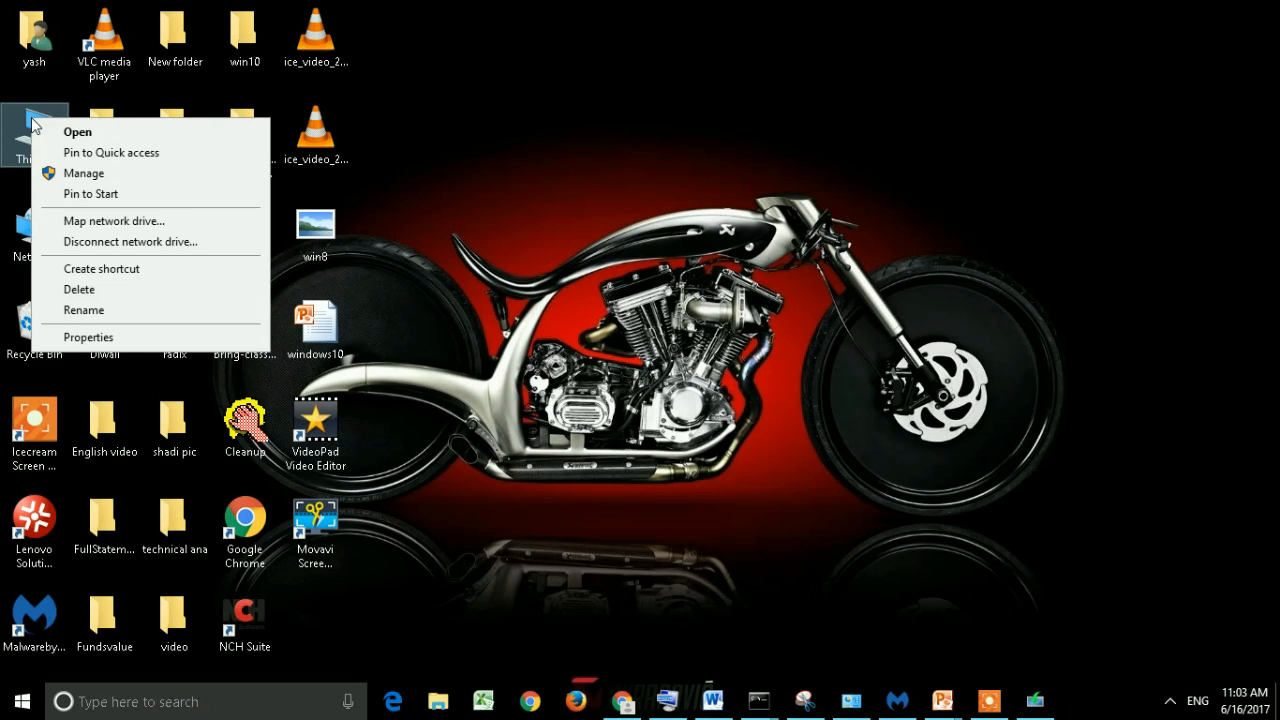
{"action": "left_click", "coordinate": [222, 337]}
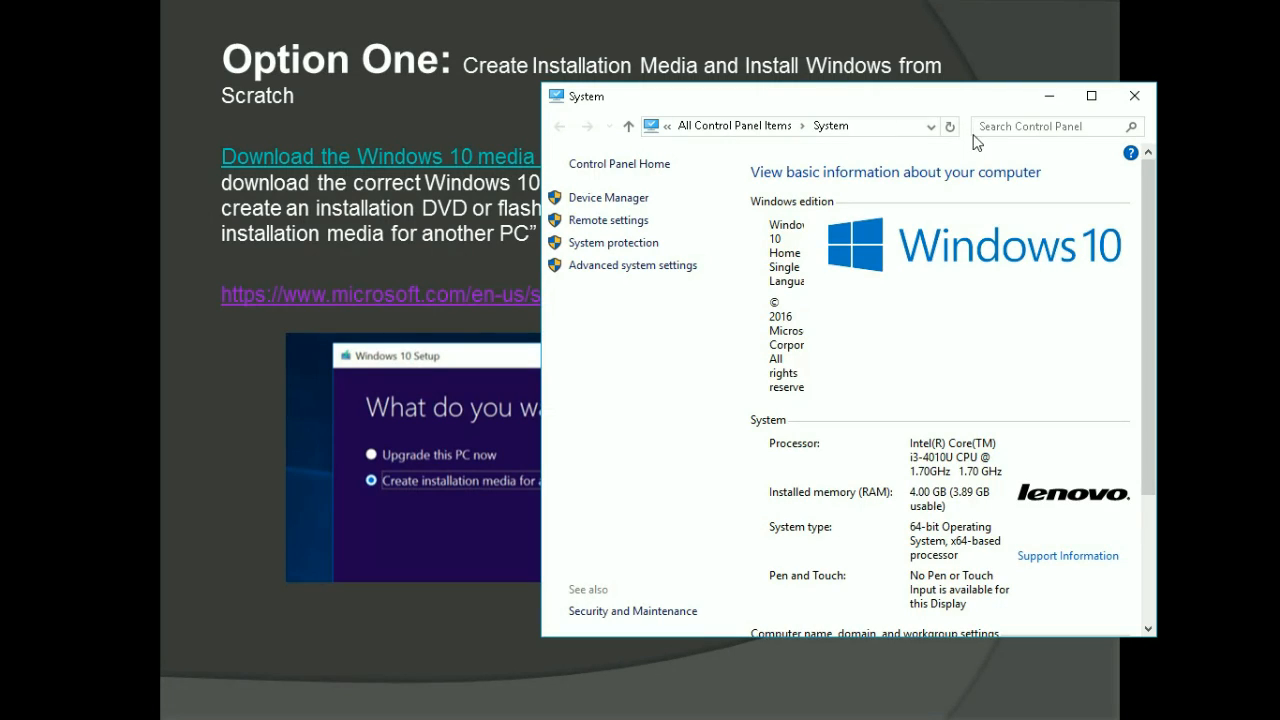
{"action": "left_click", "coordinate": [1093, 97]}
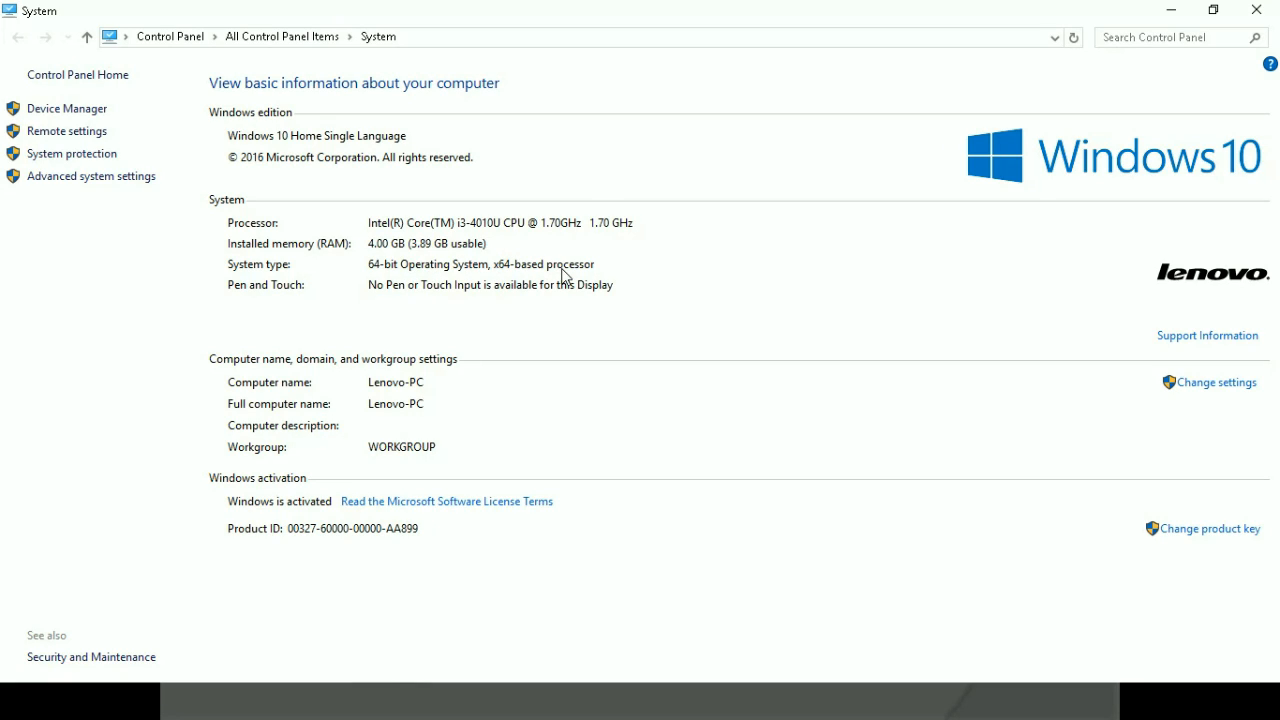
{"action": "key", "text": "super+d"}
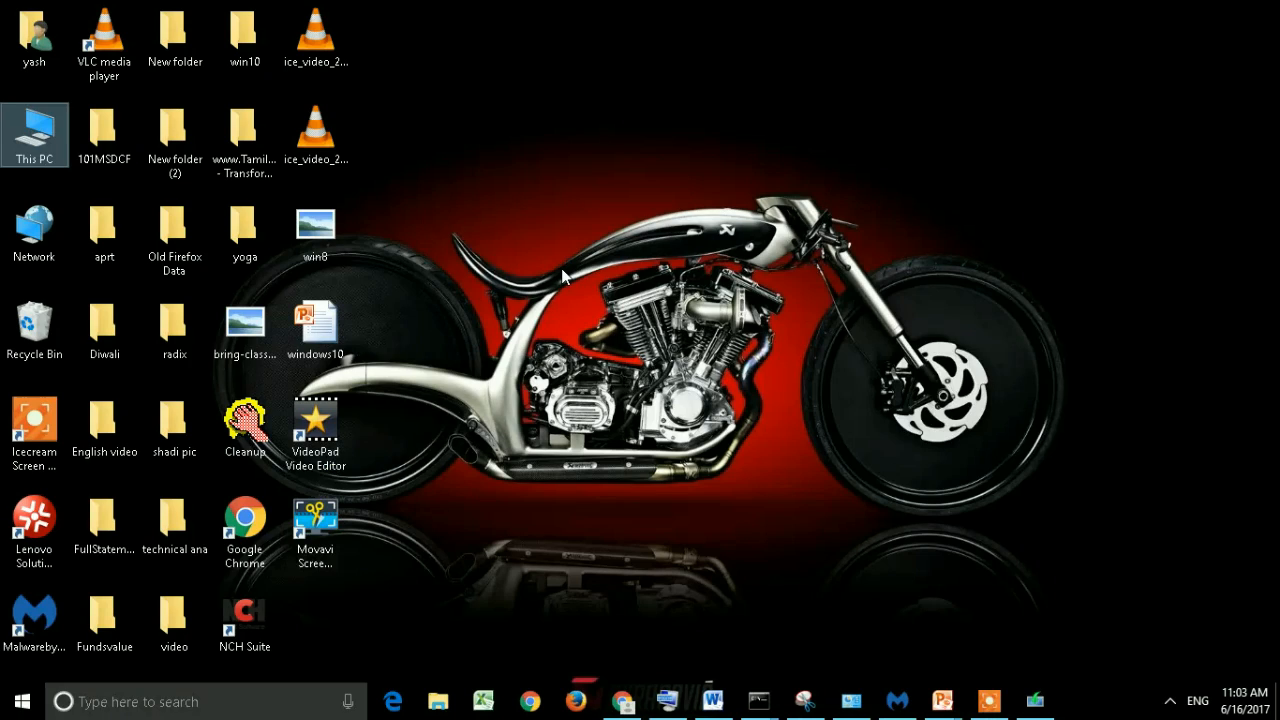
In Windows 10 Setup, accept the recommended language, edition and architecture, and choose ISO file as the media to use.
{"action": "left_click", "coordinate": [1035, 701]}
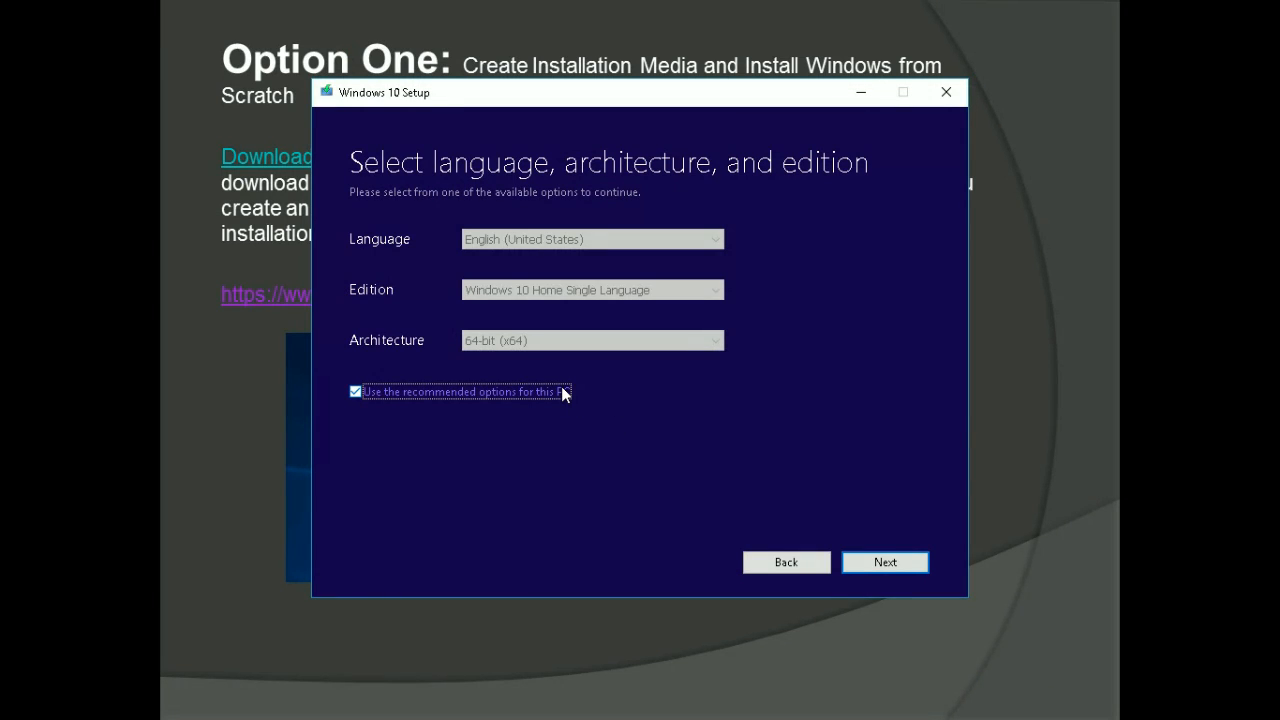
{"action": "left_click", "coordinate": [904, 560]}
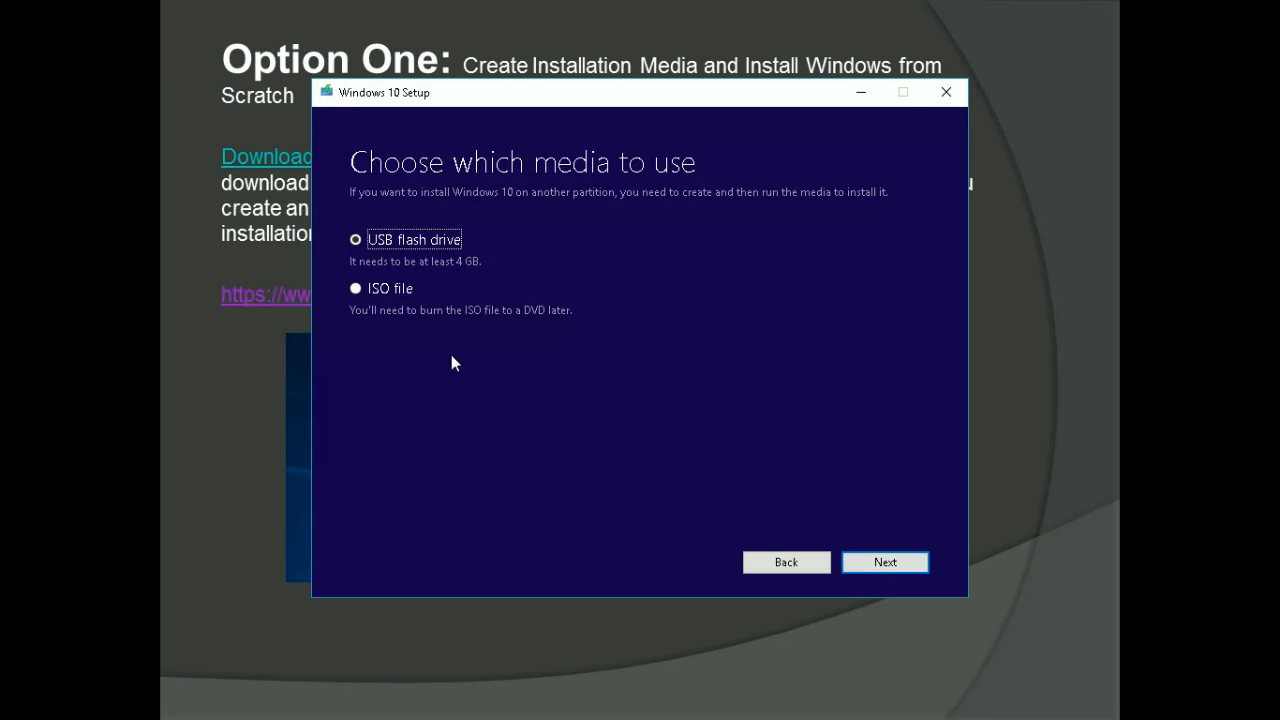
{"action": "left_click", "coordinate": [398, 289]}
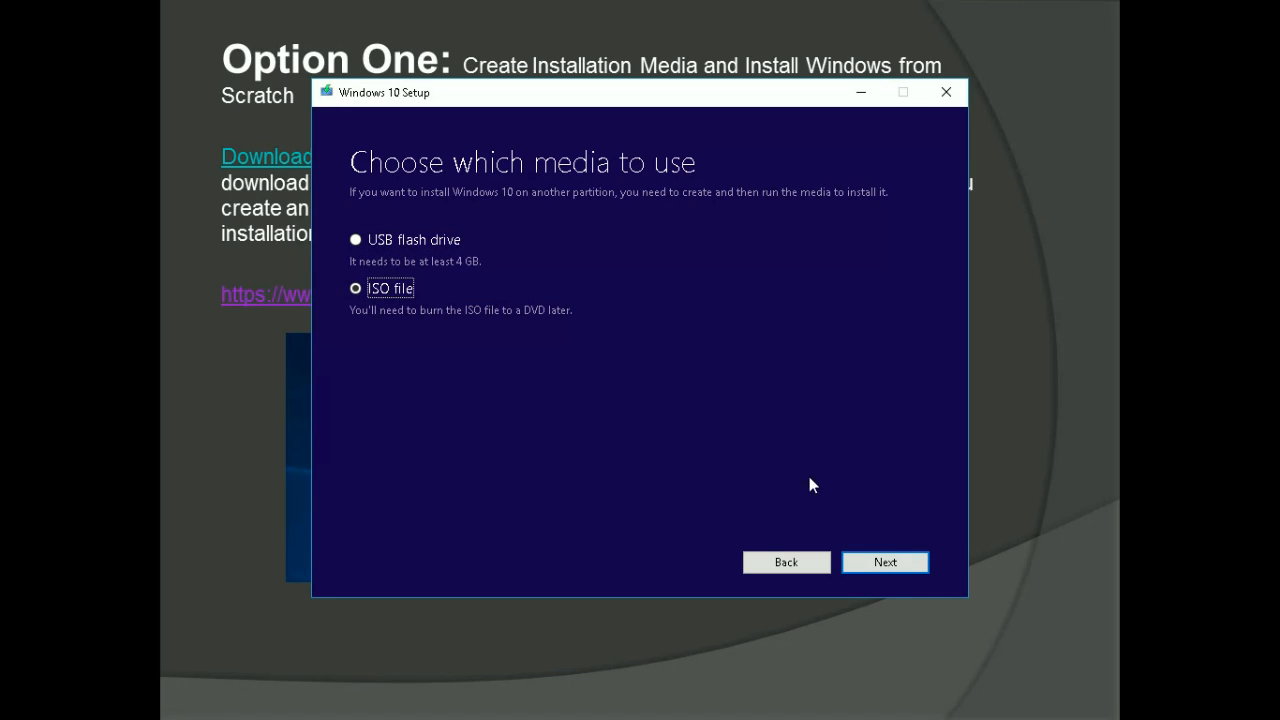
{"action": "left_click", "coordinate": [897, 563]}
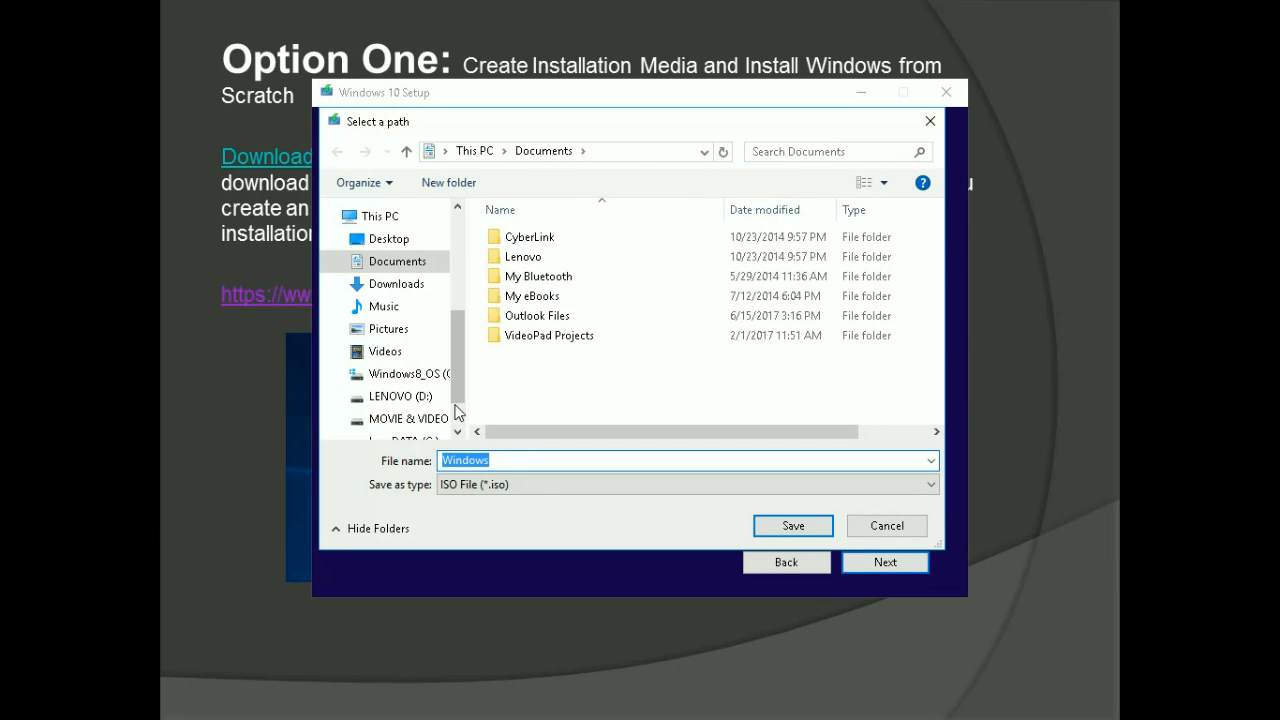
Save the ISO file under the name Windows in New folder (3) on the Imp DATA (G:) drive.
{"action": "left_click", "coordinate": [458, 431]}
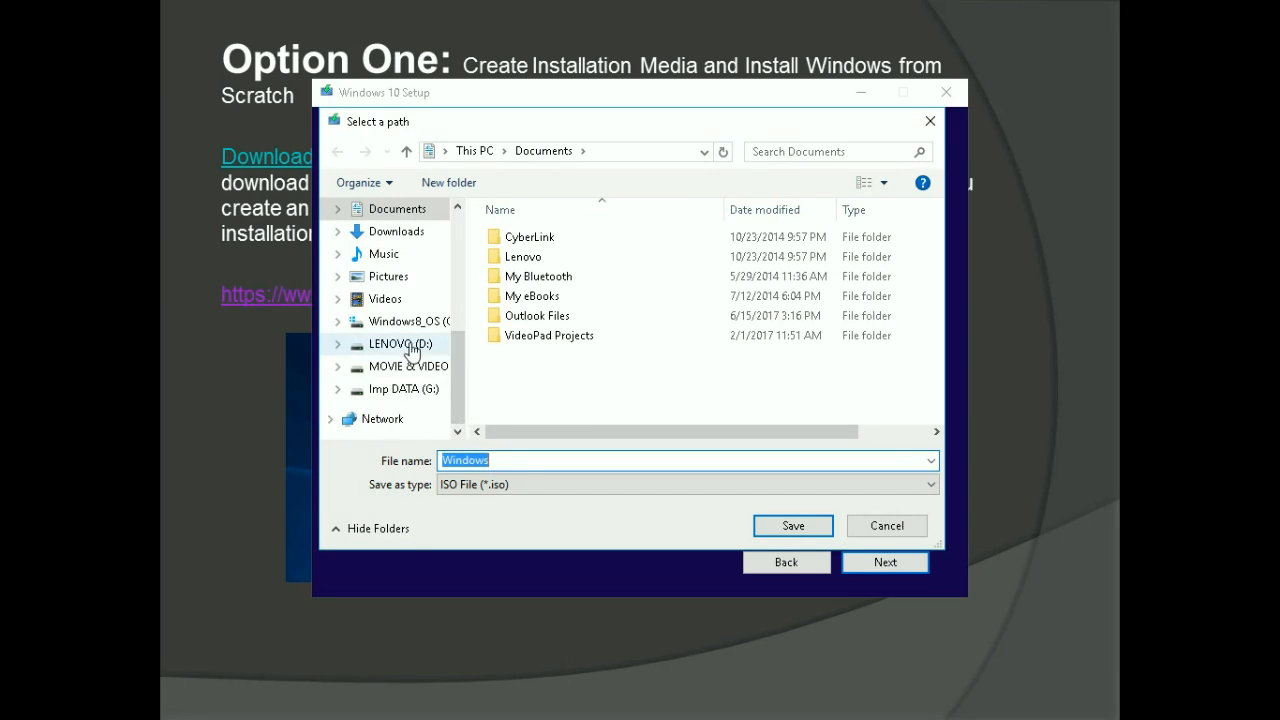
{"action": "left_click", "coordinate": [398, 391]}
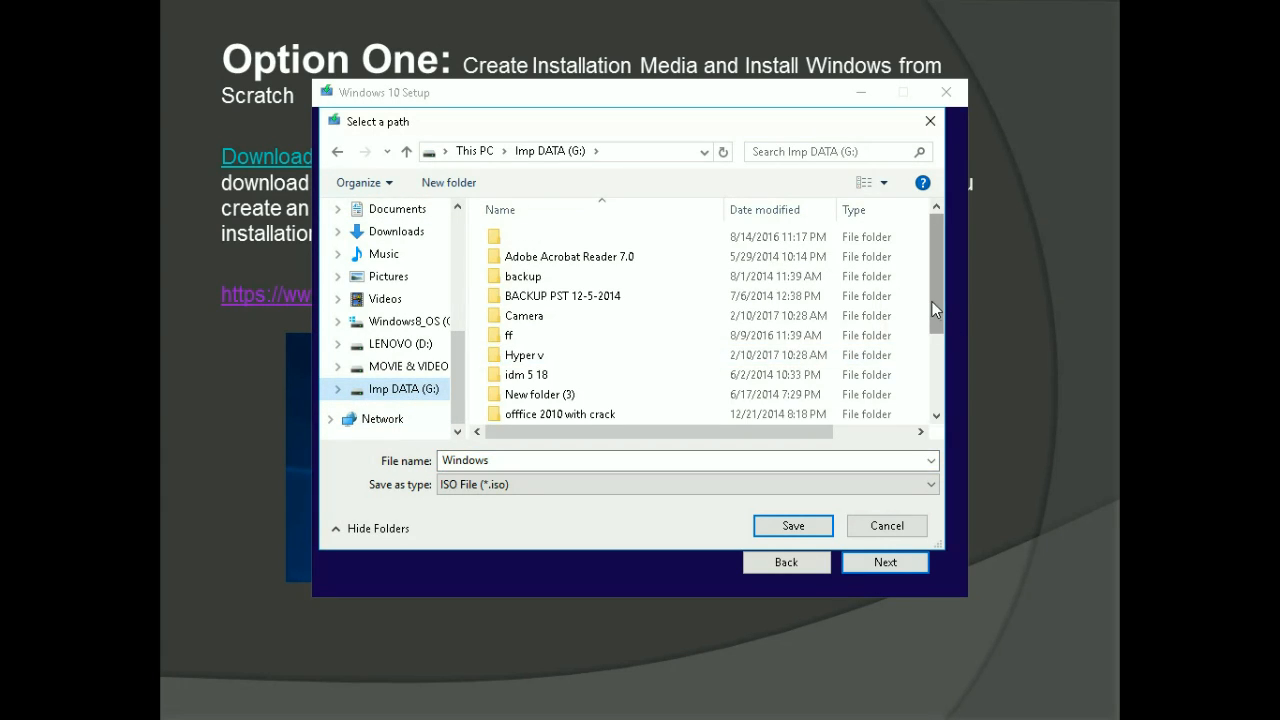
{"action": "left_click", "coordinate": [937, 417]}
{"action": "left_click", "coordinate": [937, 417]}
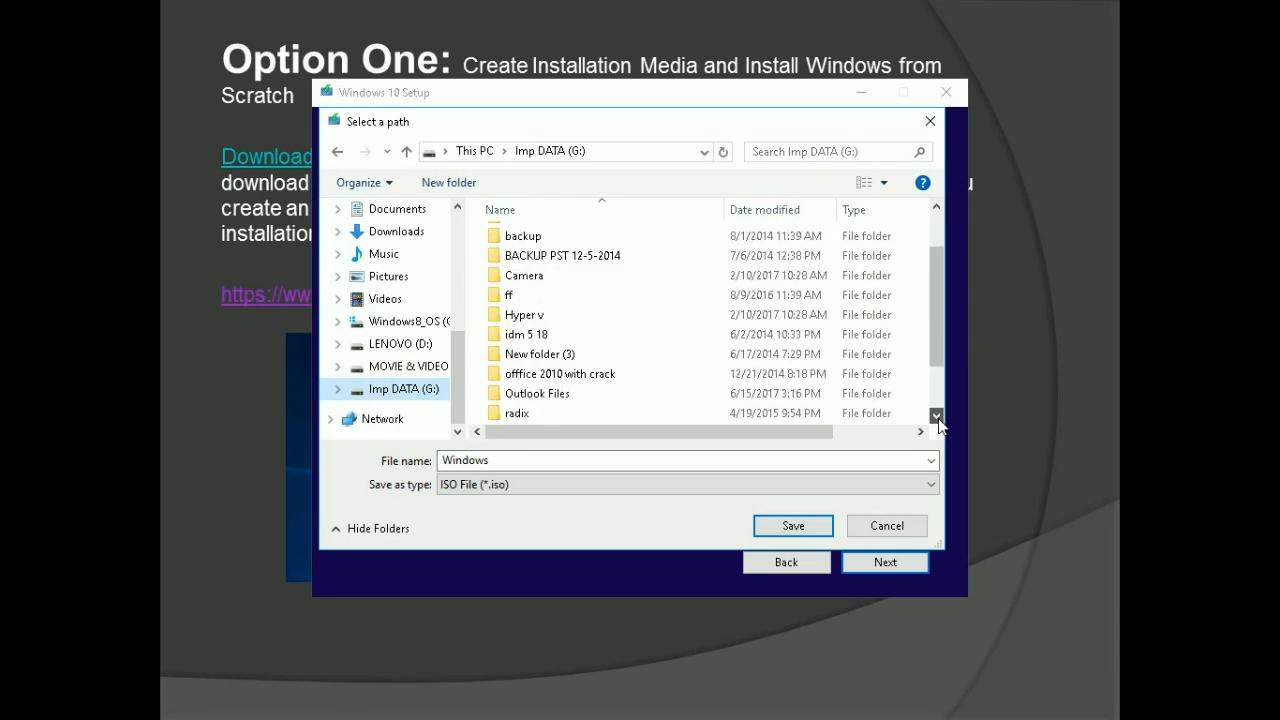
{"action": "left_click", "coordinate": [937, 417]}
{"action": "left_click", "coordinate": [937, 417]}
{"action": "left_click", "coordinate": [937, 417]}
{"action": "left_click", "coordinate": [937, 417]}
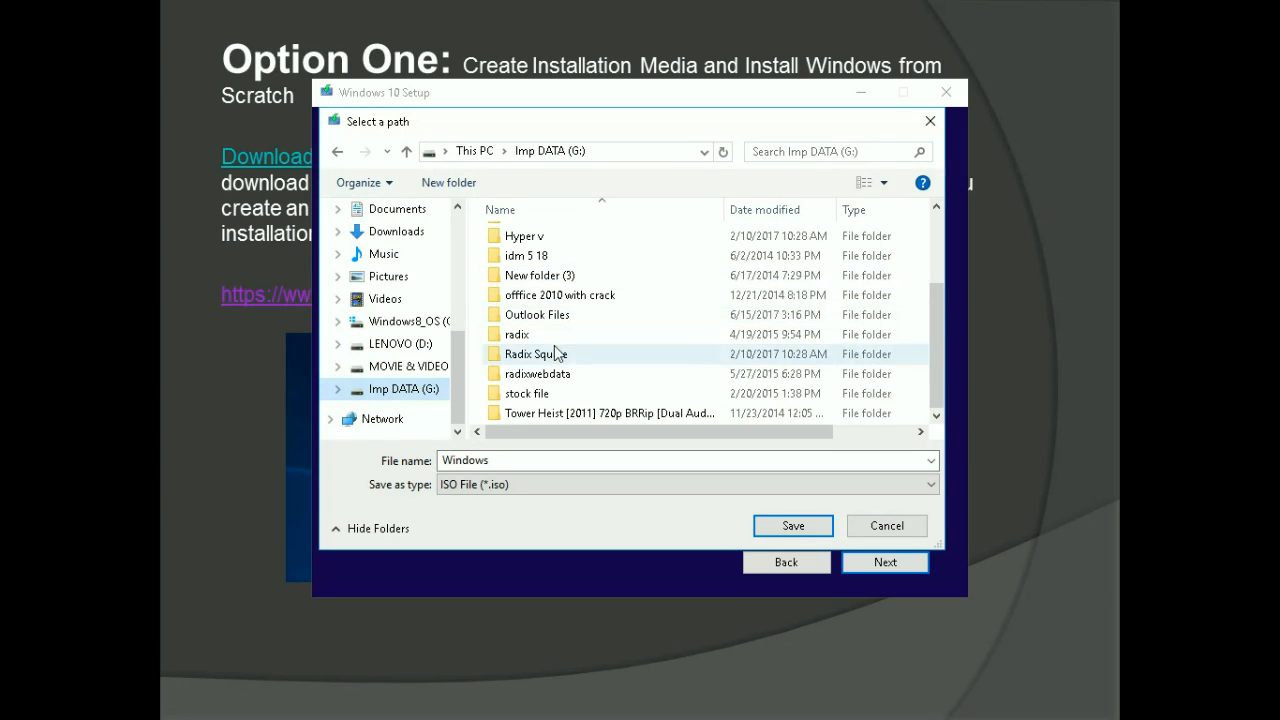
{"action": "left_click", "coordinate": [596, 275]}
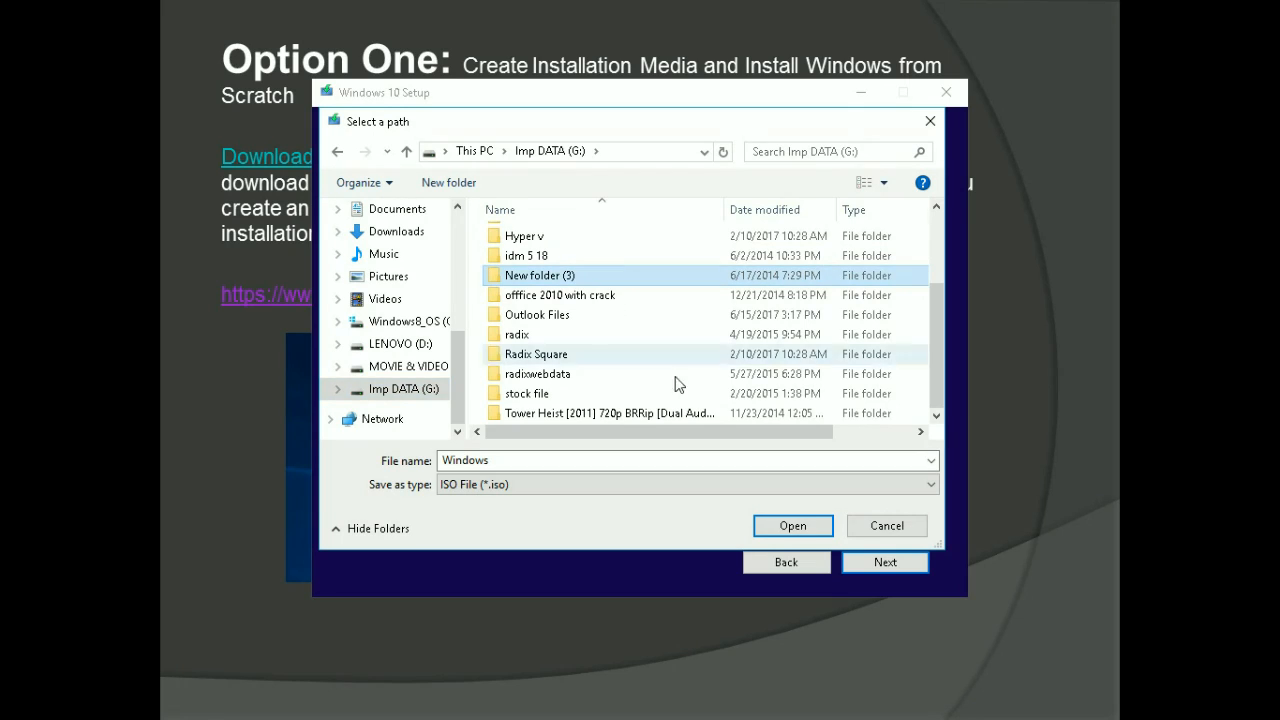
{"action": "left_click", "coordinate": [805, 530]}
{"action": "left_click", "coordinate": [802, 527]}
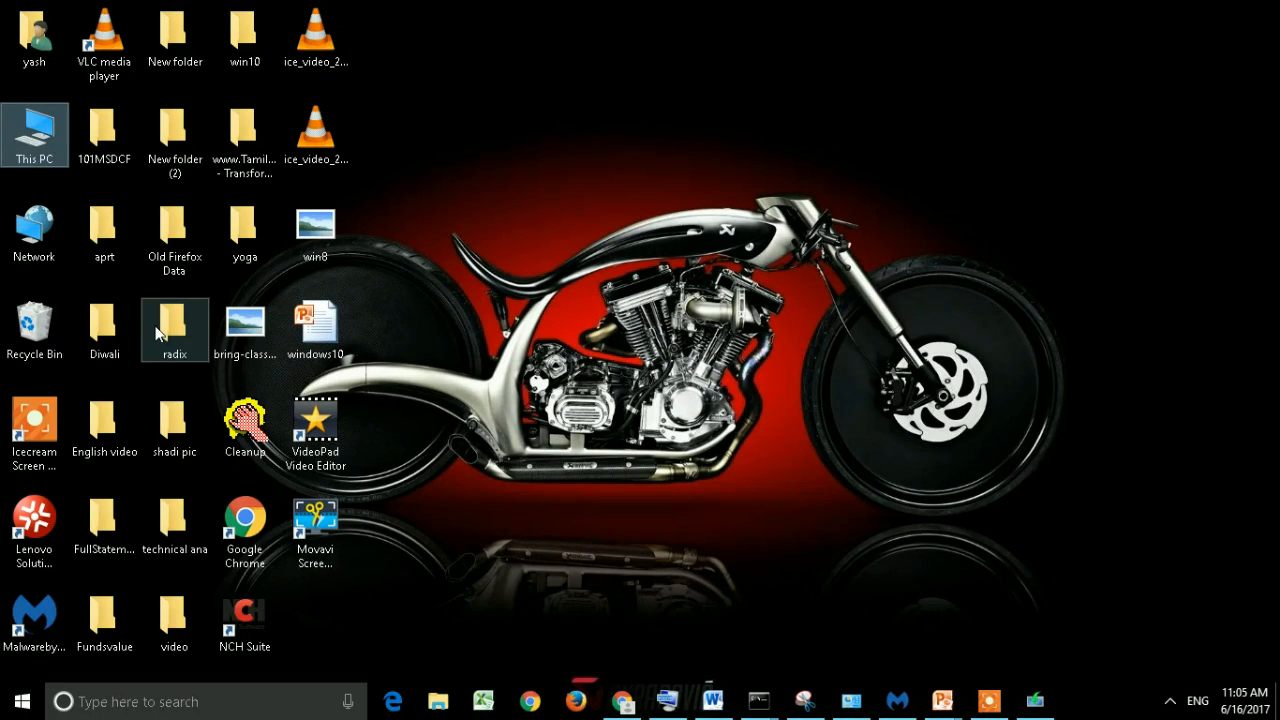
Switch to Chrome and review the installation media section and tool instructions on Microsoft's Windows 10 download page.
{"action": "left_click", "coordinate": [622, 700]}
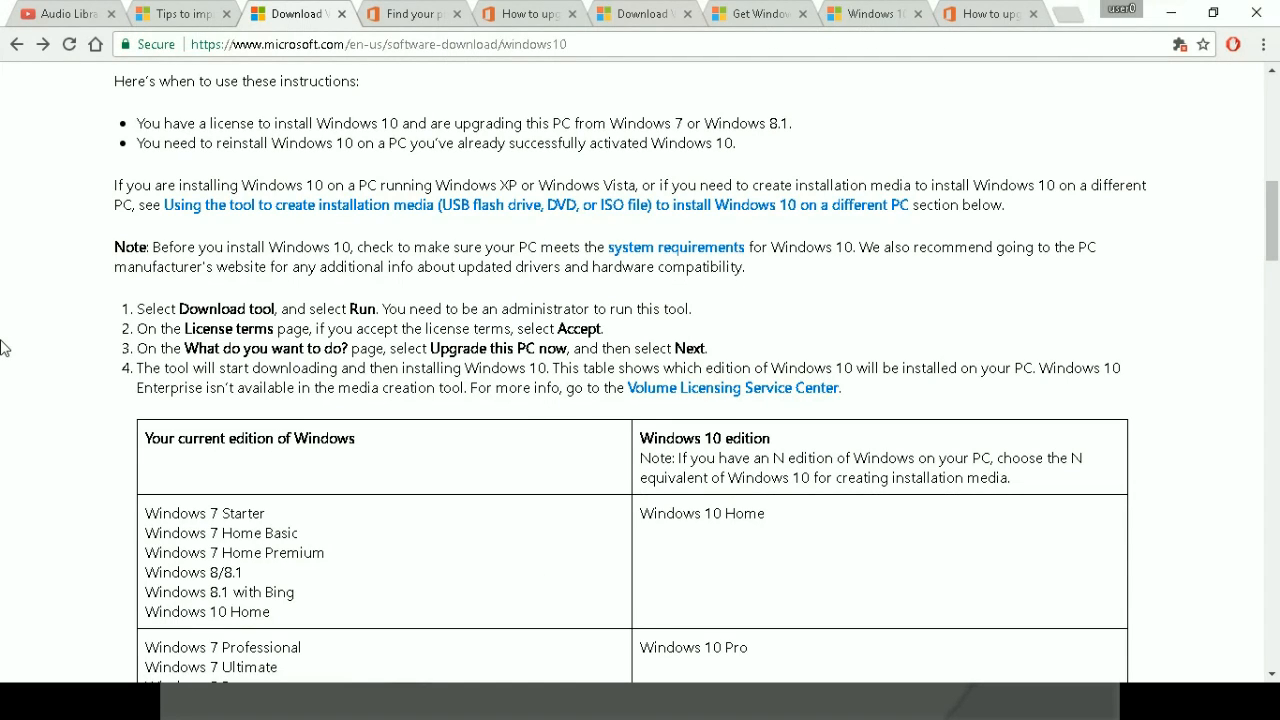
{"action": "scroll", "coordinate": [5, 348], "scroll_direction": "up", "scroll_amount": 3}
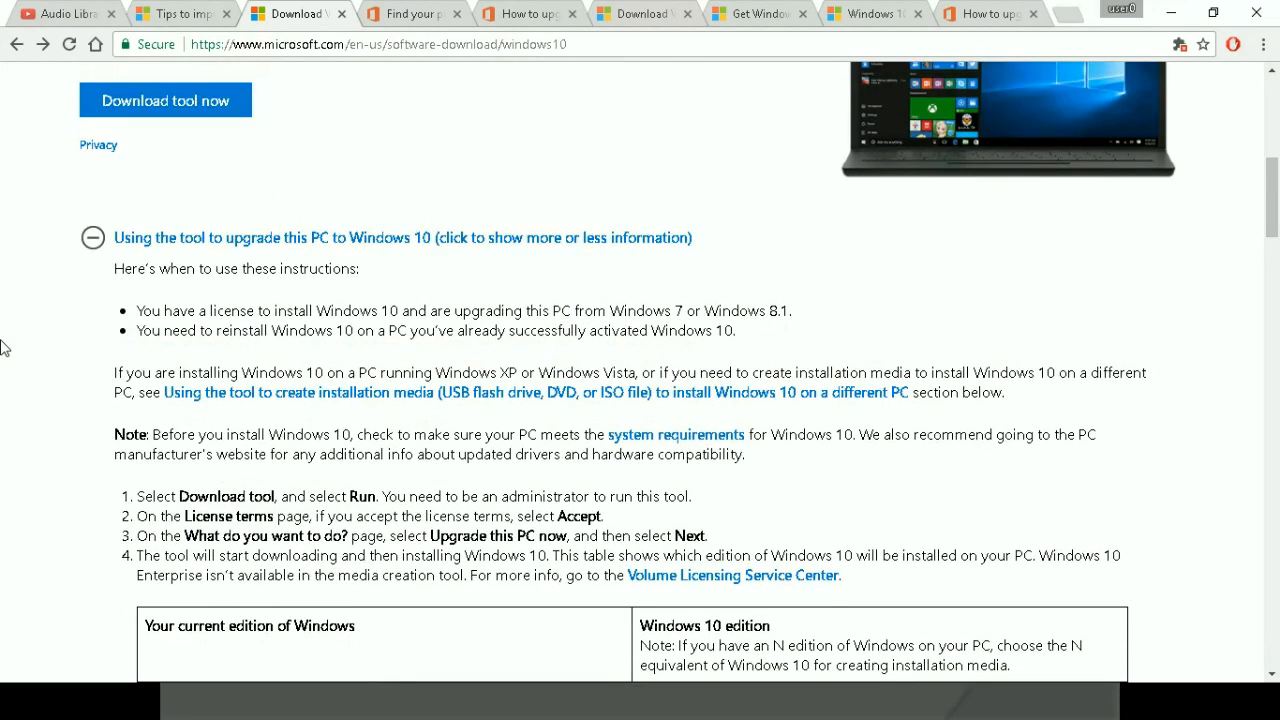
{"action": "scroll", "coordinate": [5, 348], "scroll_direction": "up", "scroll_amount": 1}
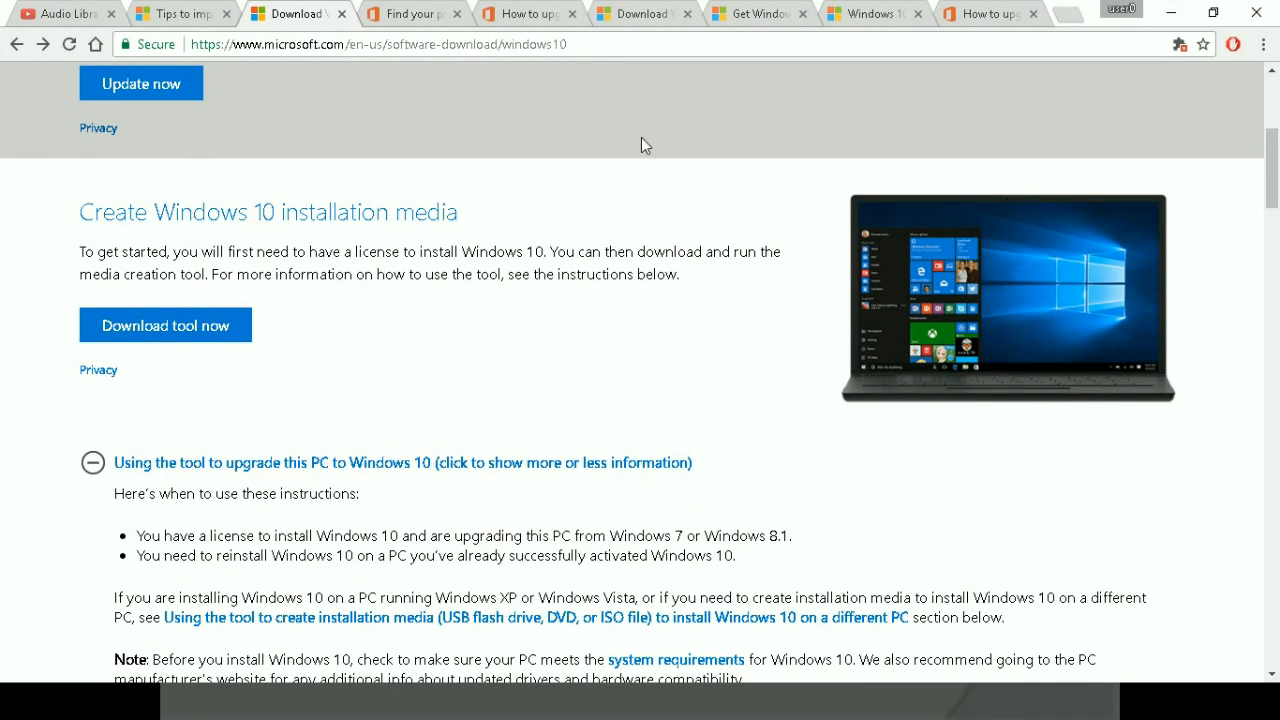
{"action": "left_click", "coordinate": [593, 53]}
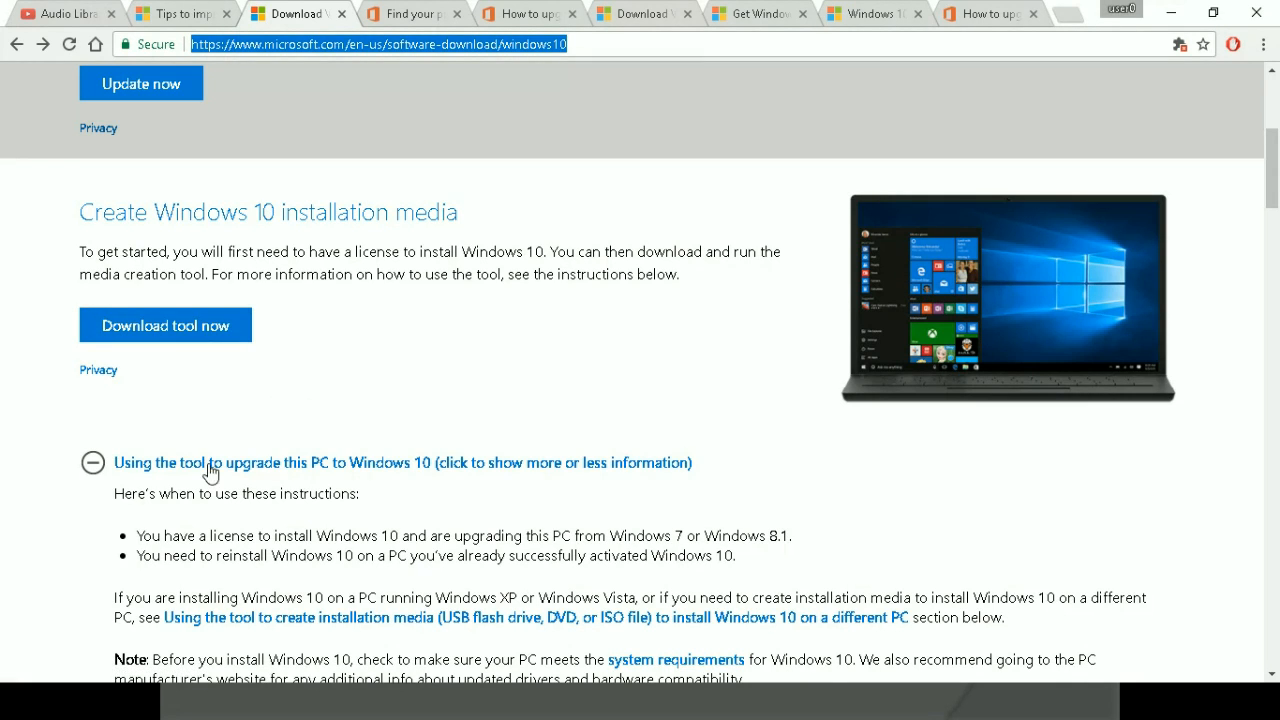
{"action": "key", "text": "Down"}
{"action": "key", "text": "Down"}
{"action": "key", "text": "Down"}
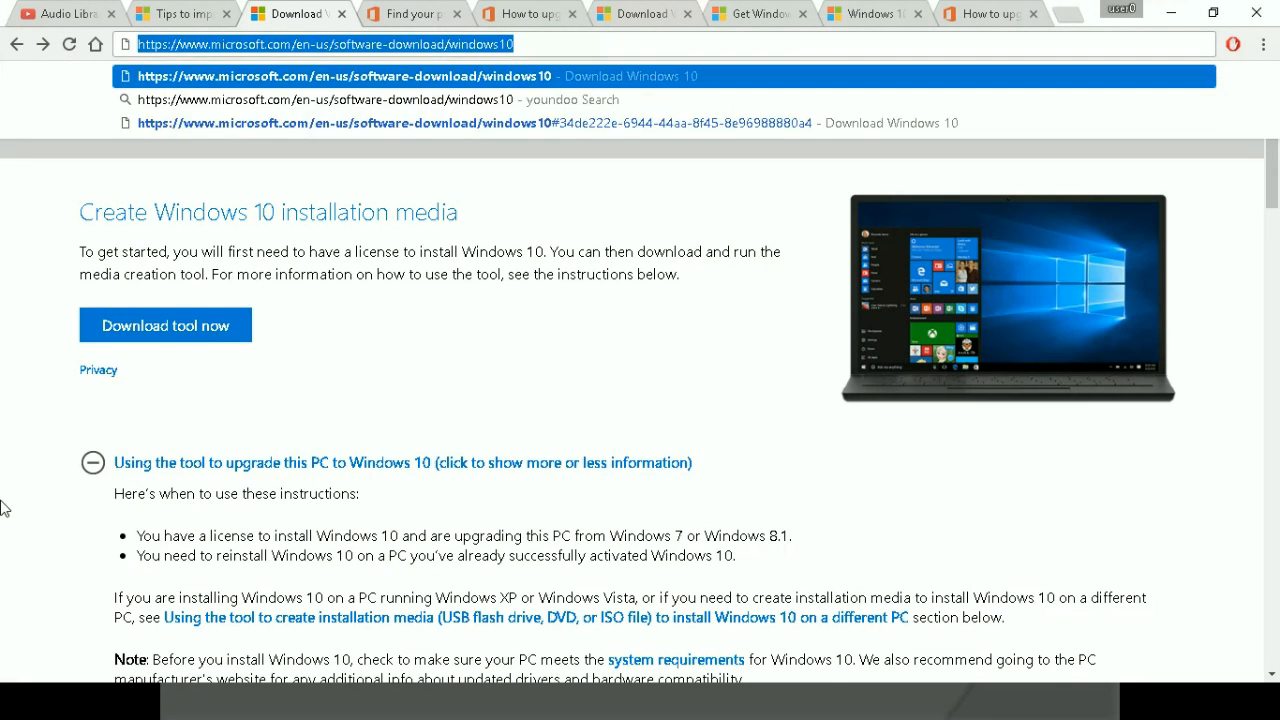
{"action": "key", "text": "Return"}
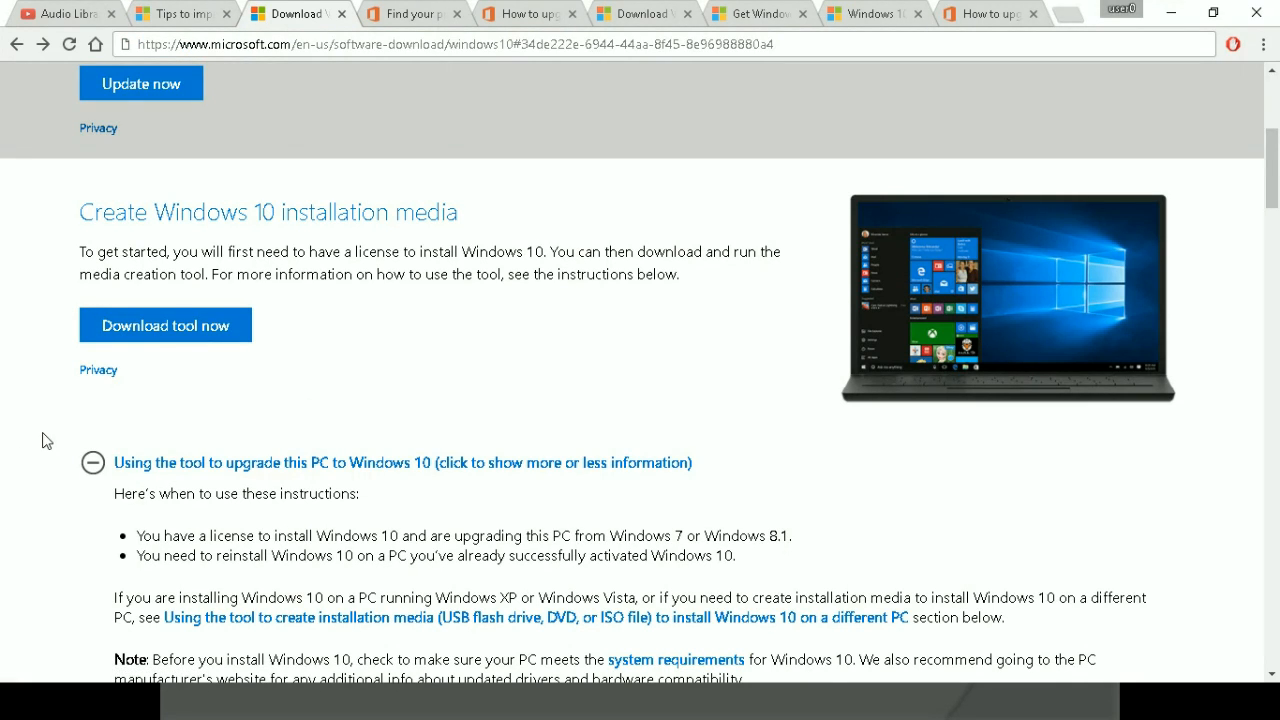
{"action": "scroll", "coordinate": [44, 440], "scroll_direction": "down", "scroll_amount": 3}
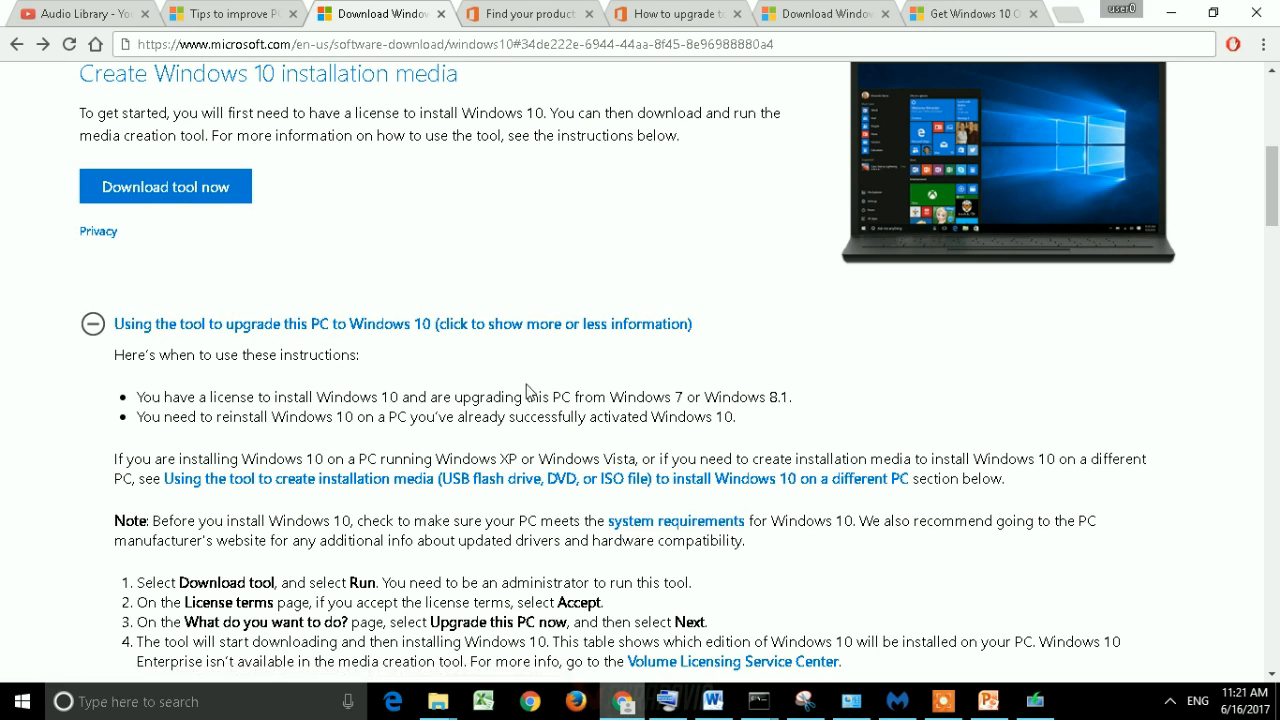
Switch to File Explorer to view the MediaCreationTool application in the Downloads folder, and return to the desktop.
{"action": "left_click", "coordinate": [988, 701]}
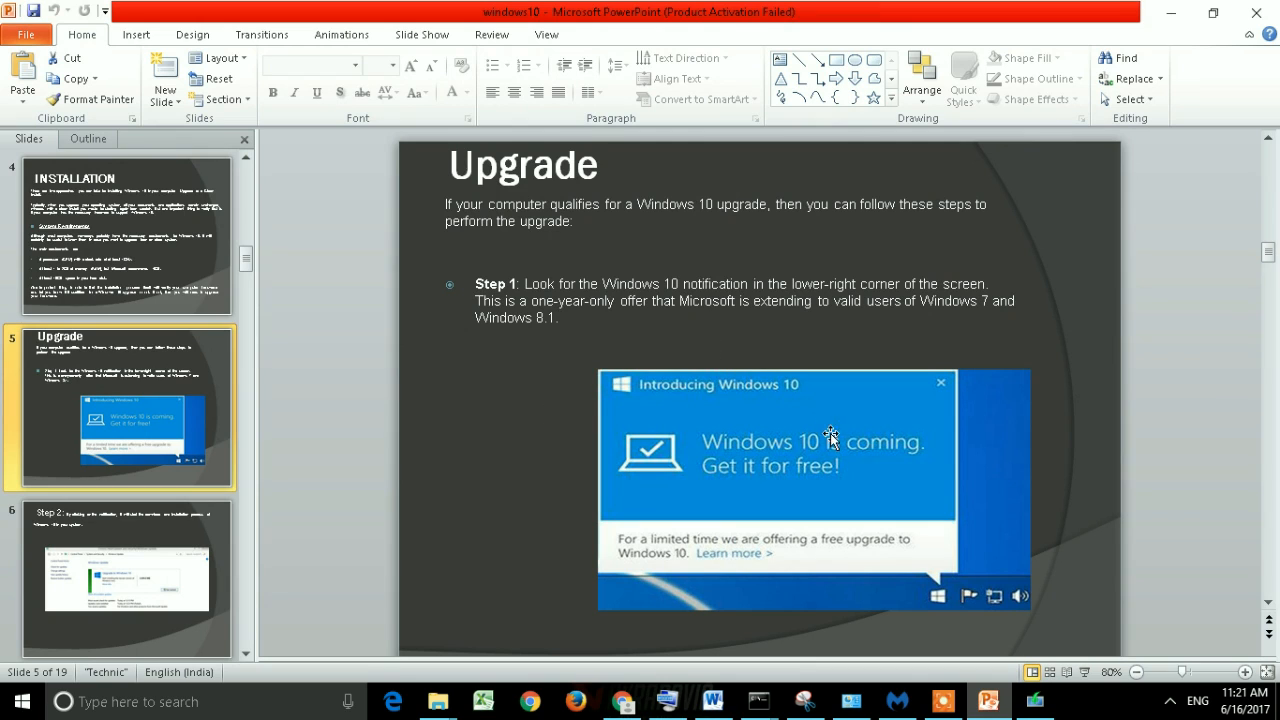
{"action": "left_click", "coordinate": [1170, 14]}
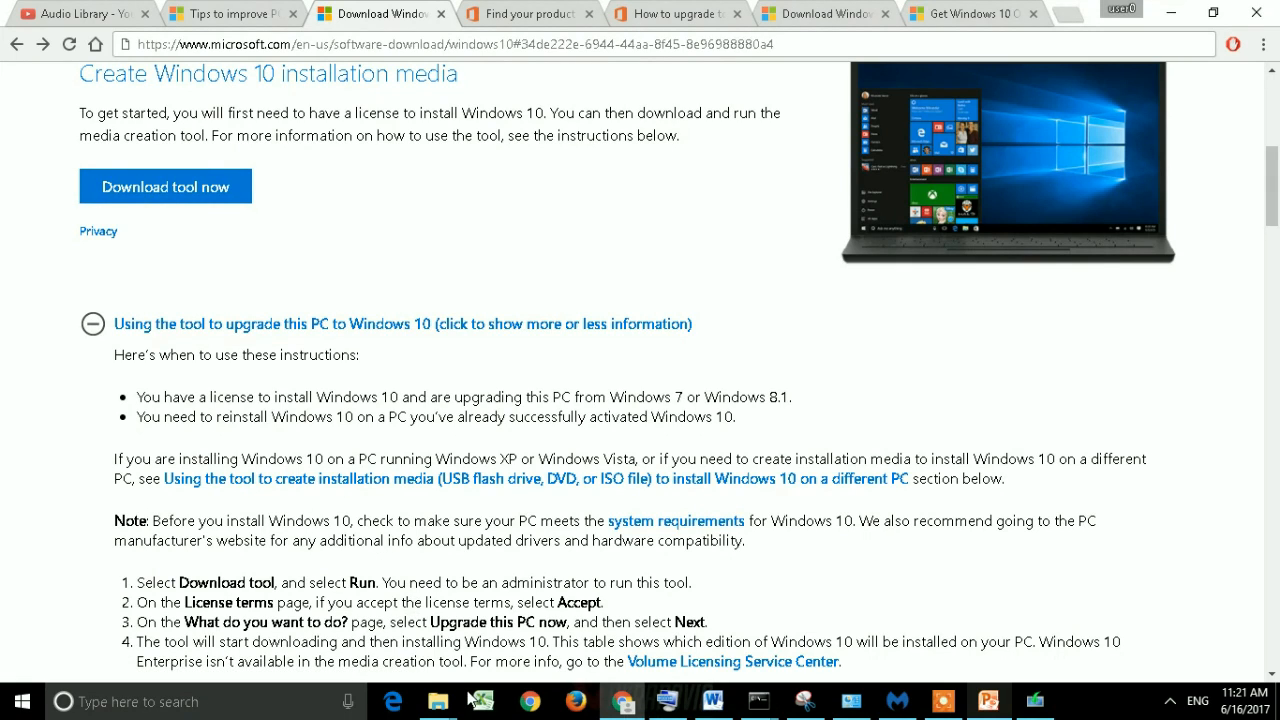
{"action": "mouse_move", "coordinate": [440, 701]}
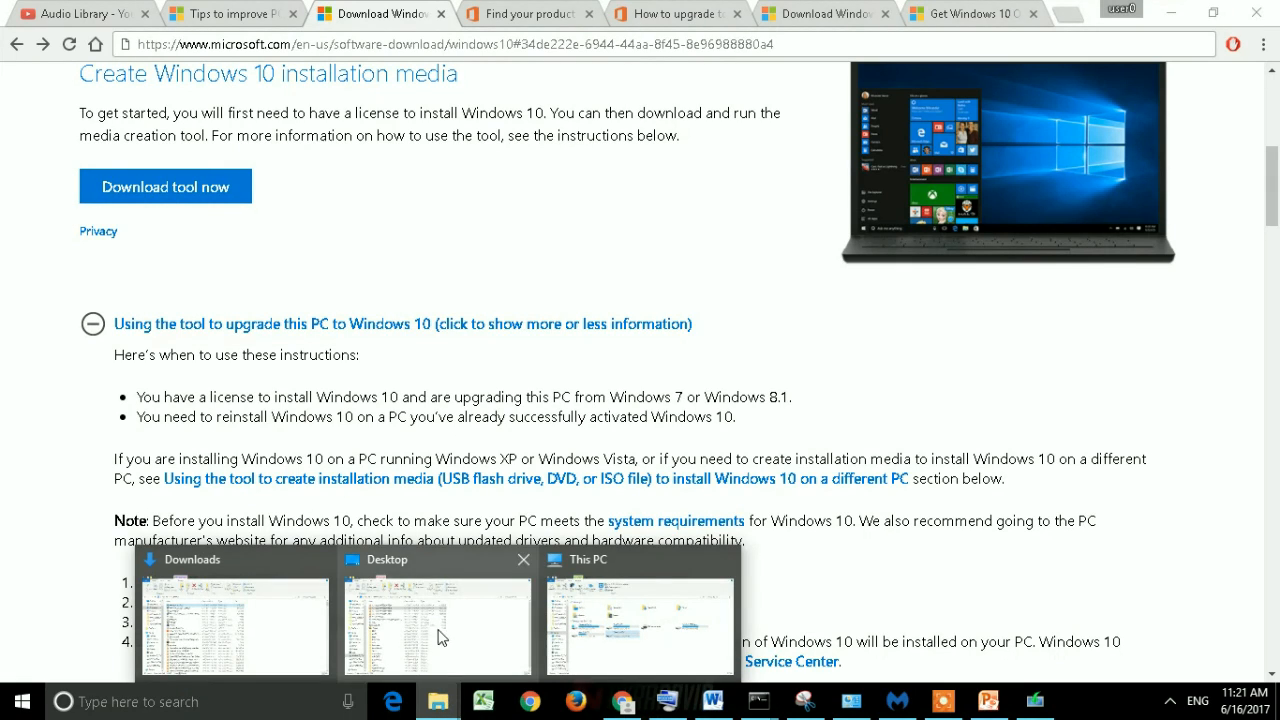
{"action": "left_click", "coordinate": [252, 600]}
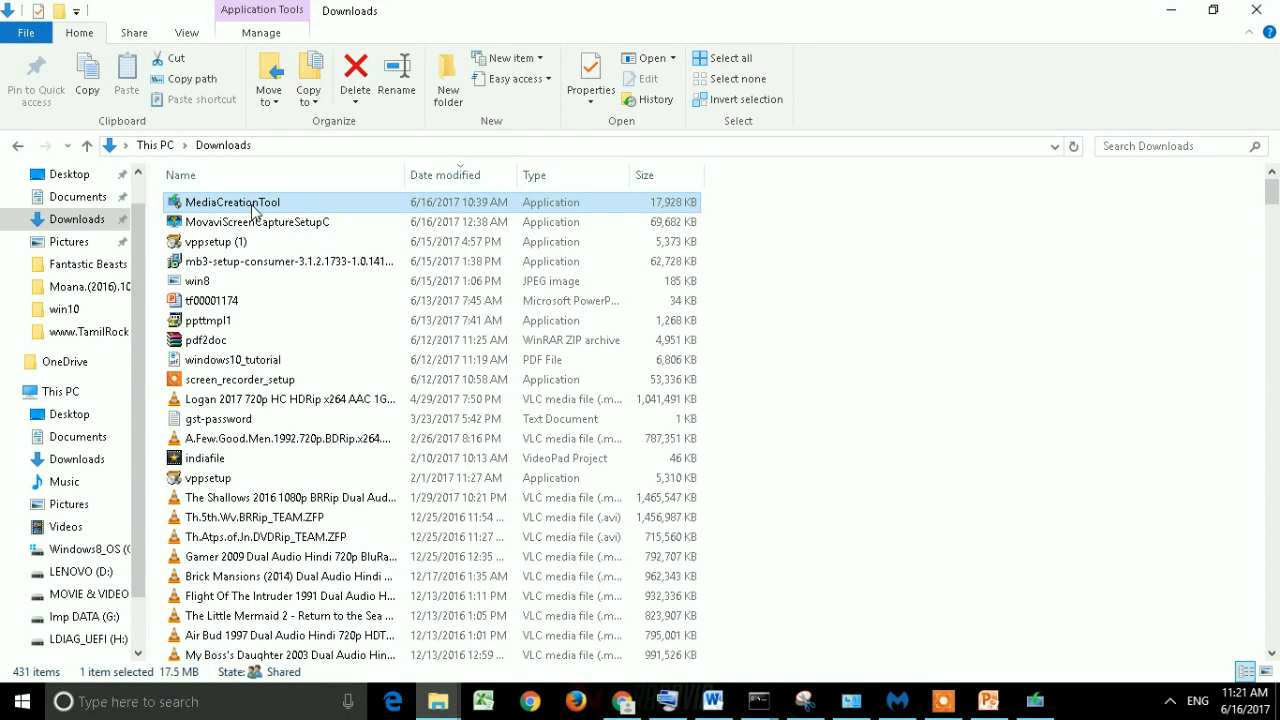
{"action": "left_click", "coordinate": [1168, 10]}
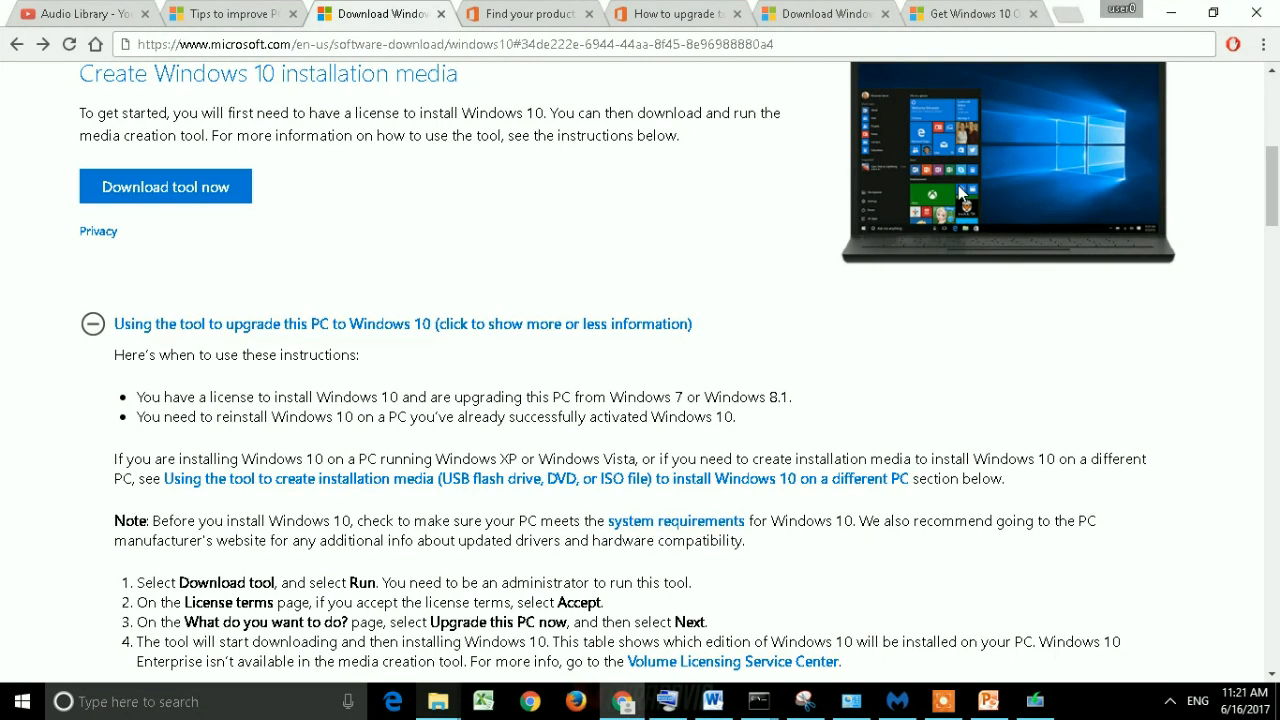
{"action": "key", "text": "super+d"}
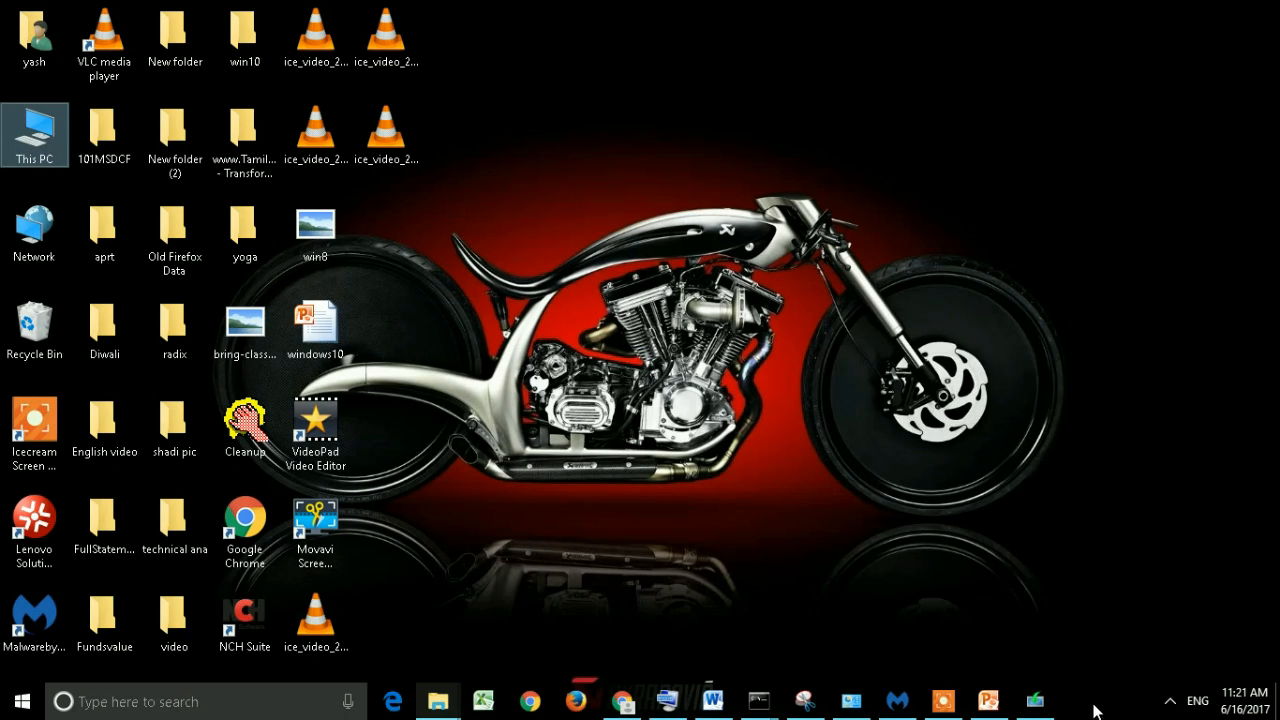
Bring Windows 10 Setup back up and accept the Media Creation Tool's license terms.
{"action": "left_click", "coordinate": [1049, 707]}
{"action": "left_click_drag", "start_coordinate": [655, 404], "coordinate": [746, 472]}
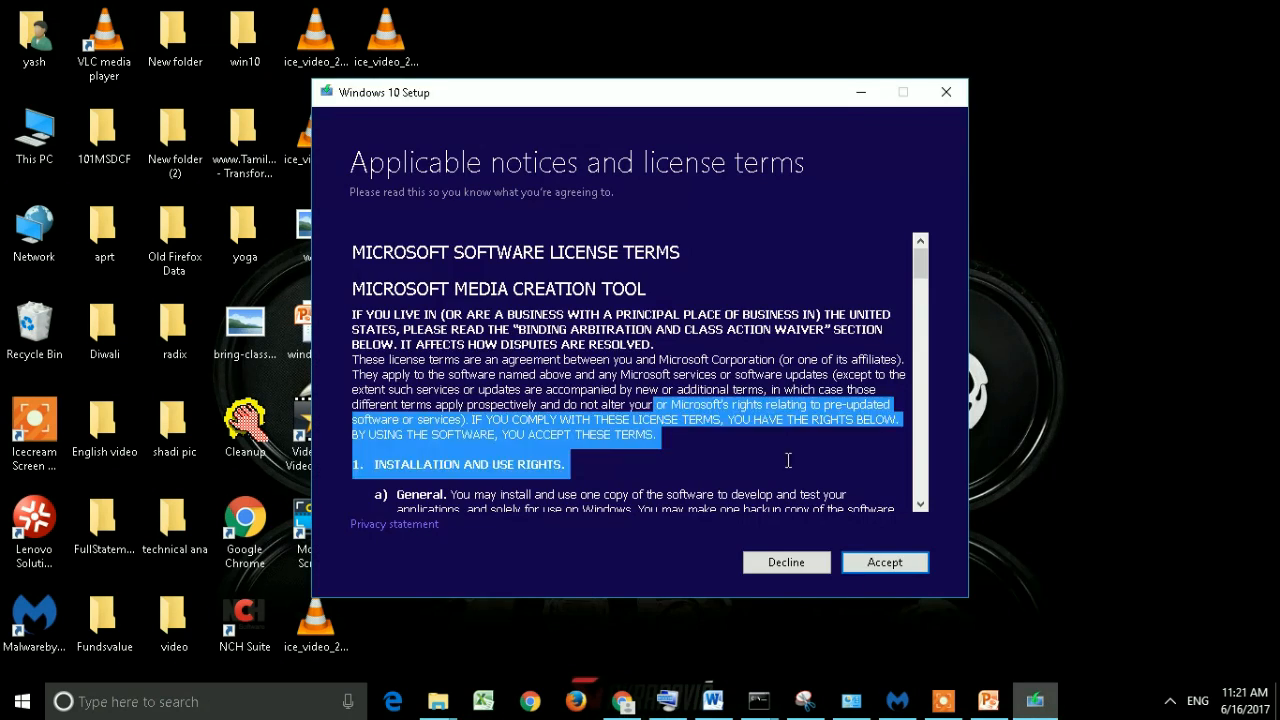
{"action": "left_click", "coordinate": [875, 562]}
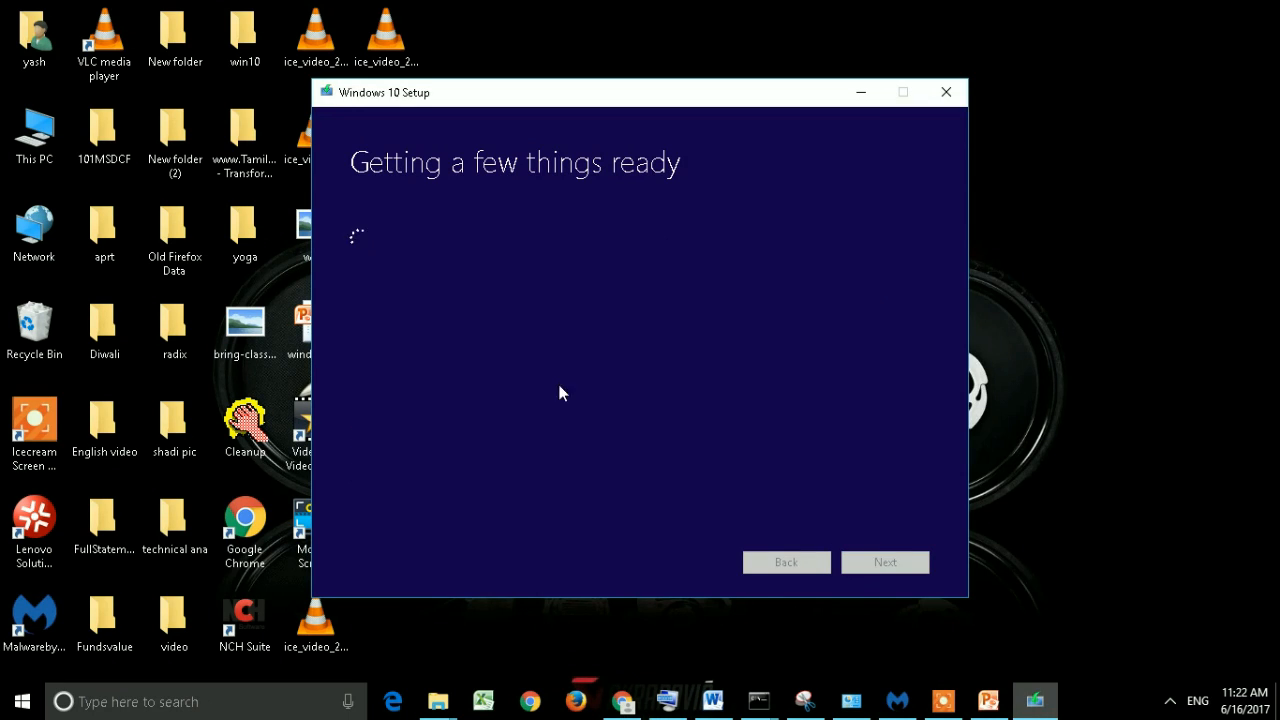
Switch to Chrome and read the instructions for upgrading this PC to Windows 10, including the table matching current Windows editions to Windows 10 editions.
{"action": "left_click", "coordinate": [628, 700]}
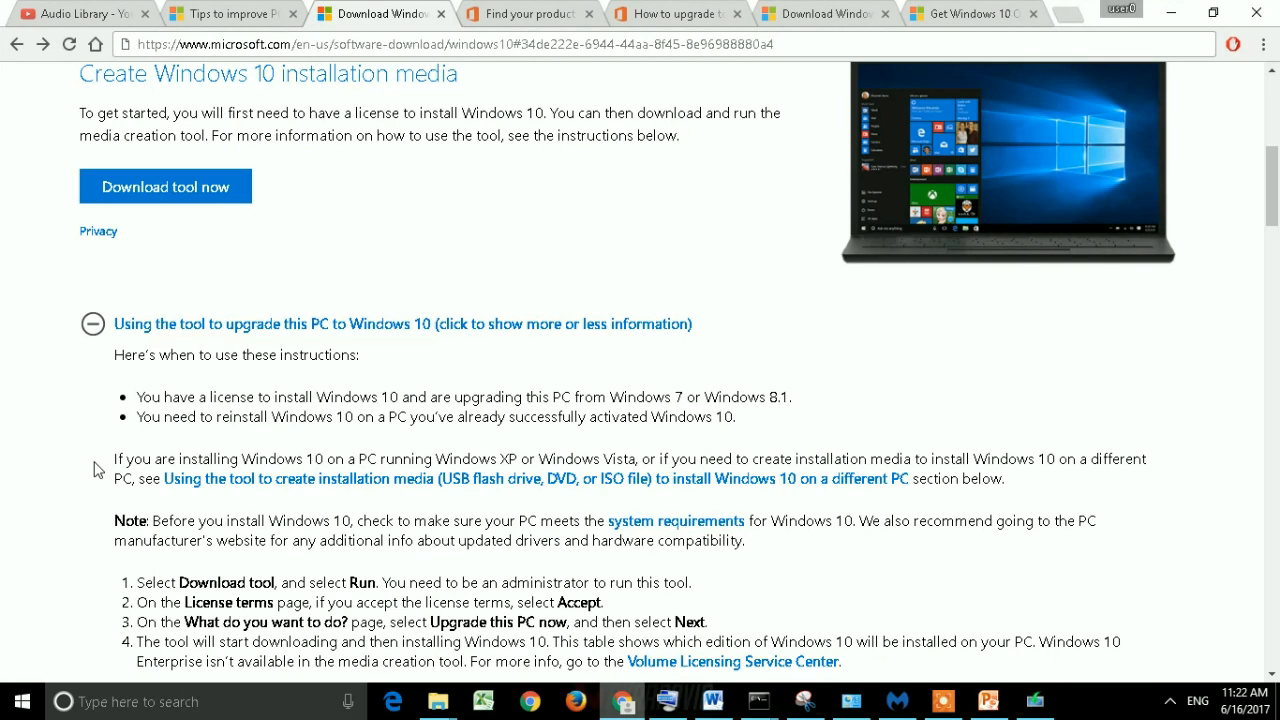
{"action": "scroll", "coordinate": [97, 470], "scroll_direction": "down", "scroll_amount": 3}
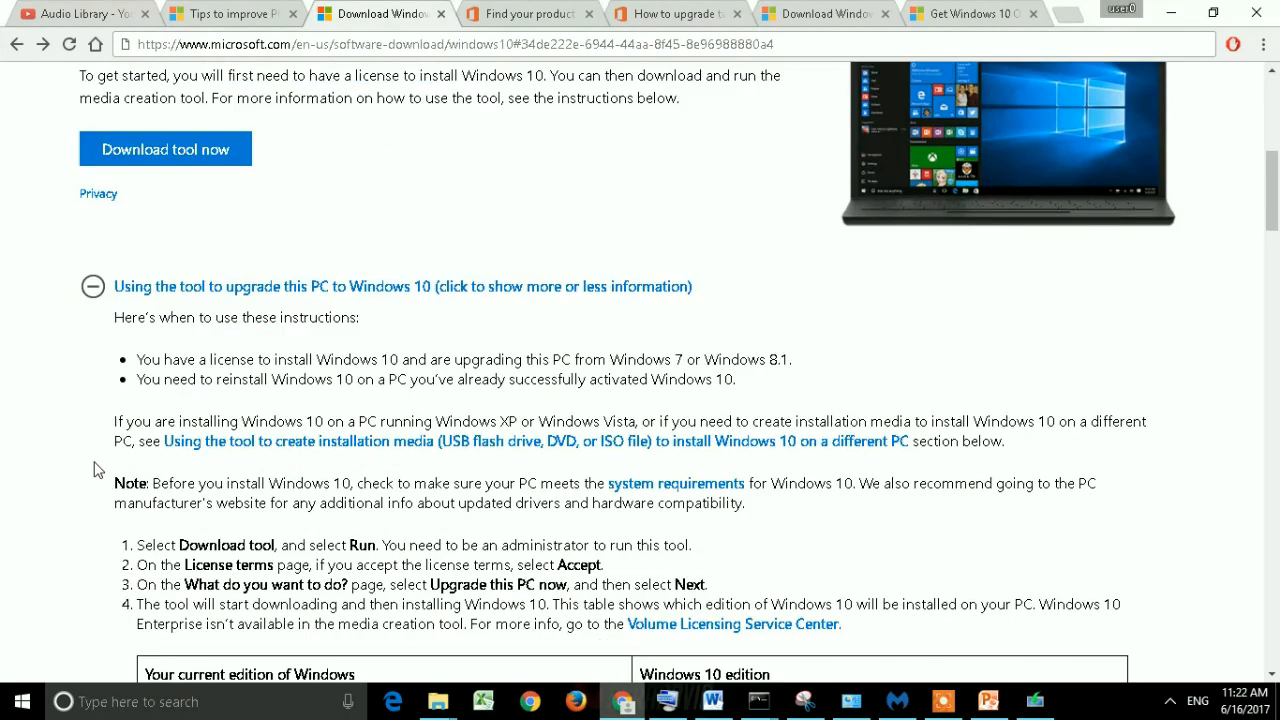
{"action": "key", "text": "Down"}
{"action": "key", "text": "Down"}
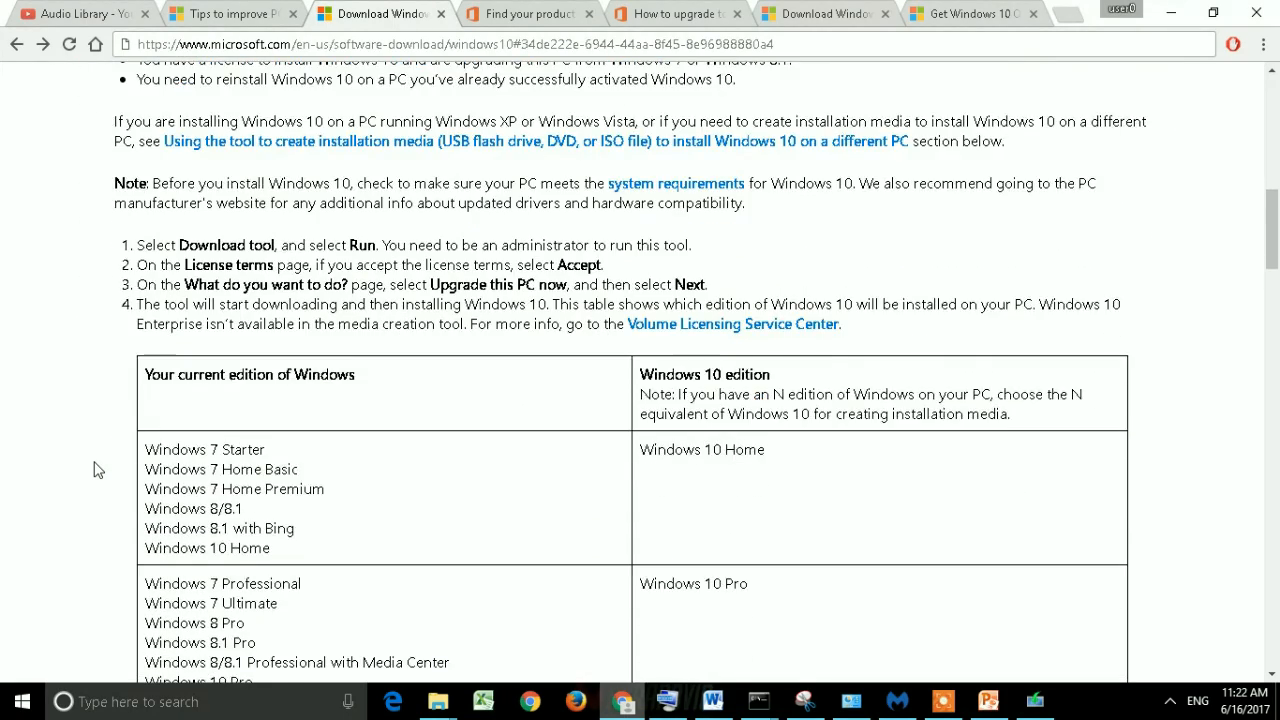
{"action": "key", "text": "Up"}
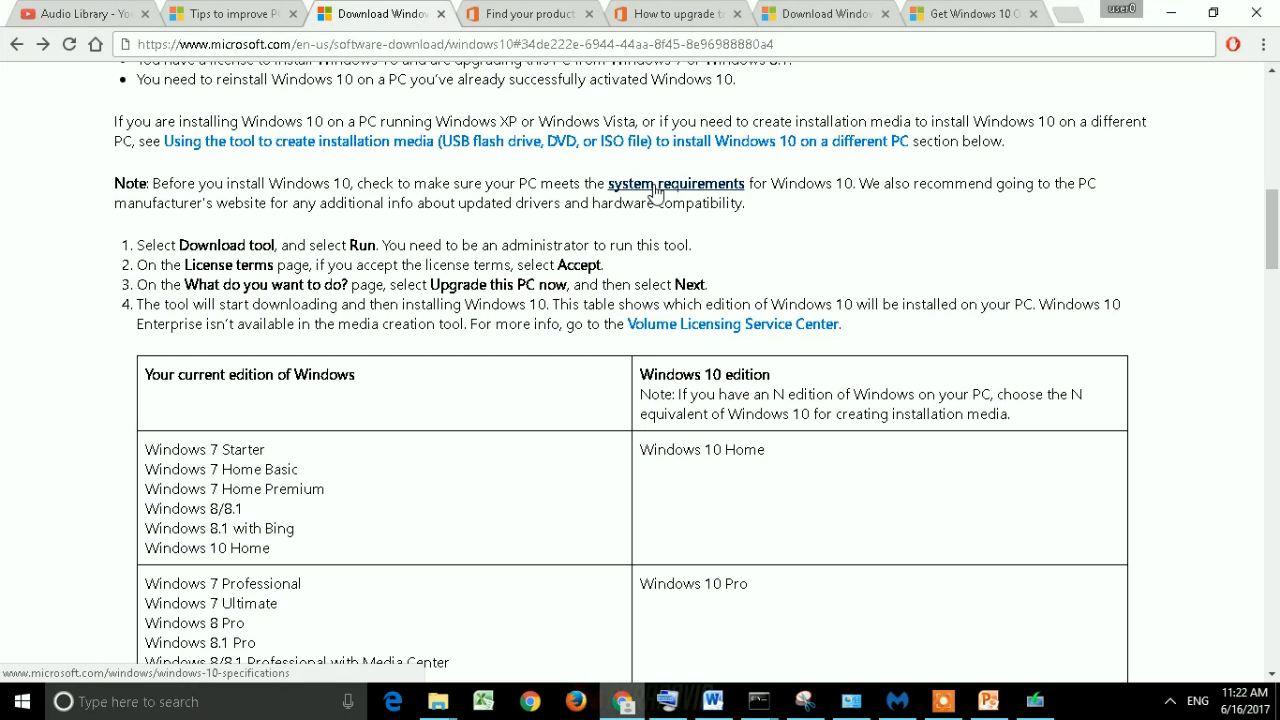
{"action": "scroll", "coordinate": [3, 297], "scroll_direction": "down", "scroll_amount": 2}
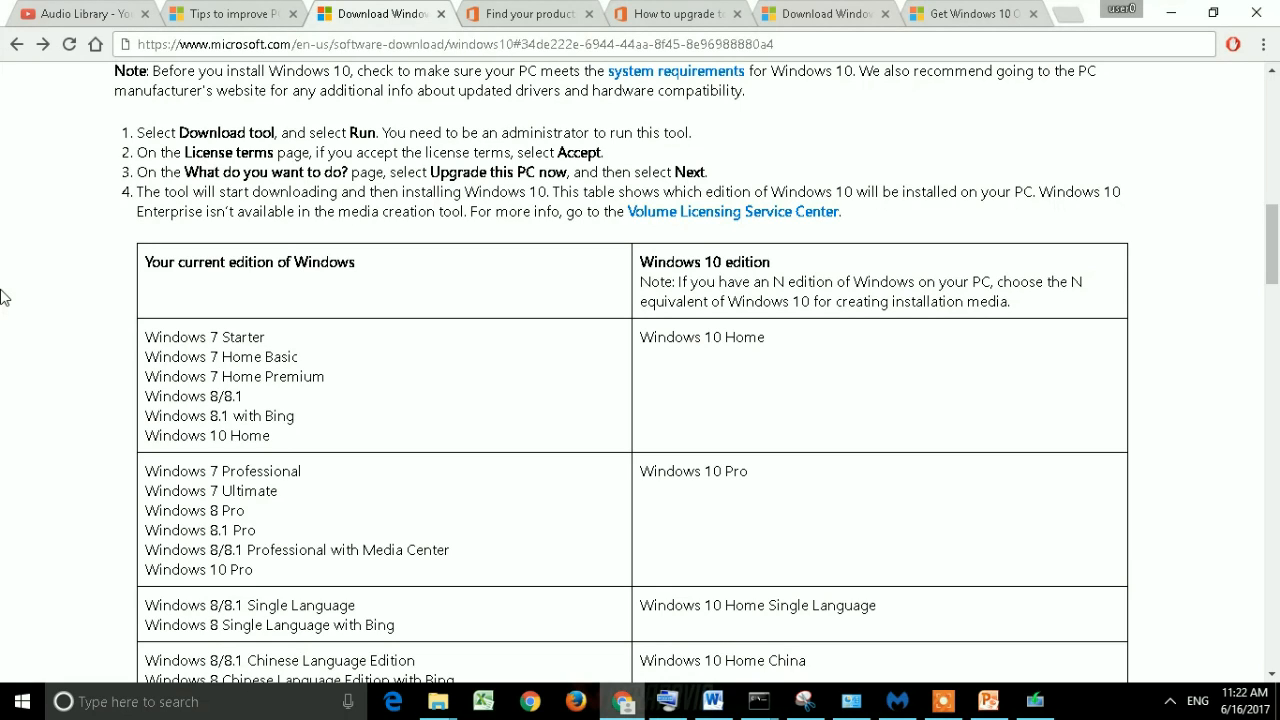
{"action": "scroll", "coordinate": [2, 297], "scroll_direction": "down", "scroll_amount": 3}
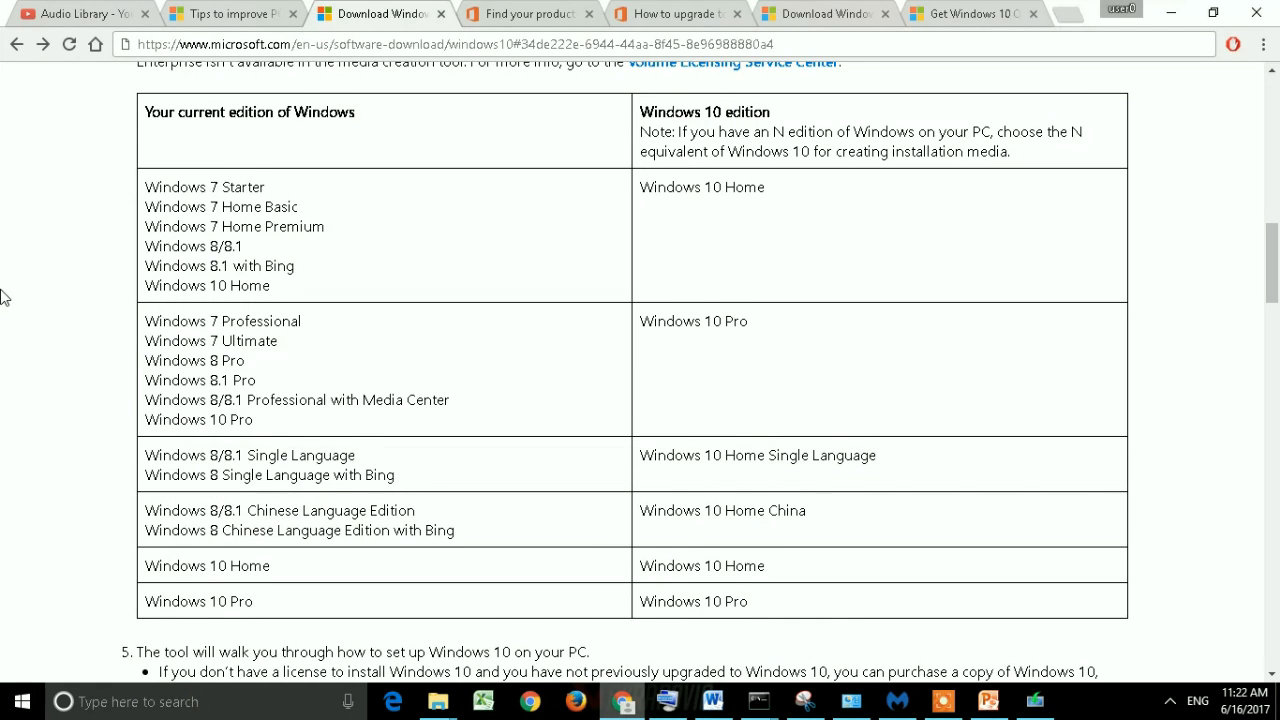
{"action": "scroll", "coordinate": [2, 297], "scroll_direction": "down", "scroll_amount": 2}
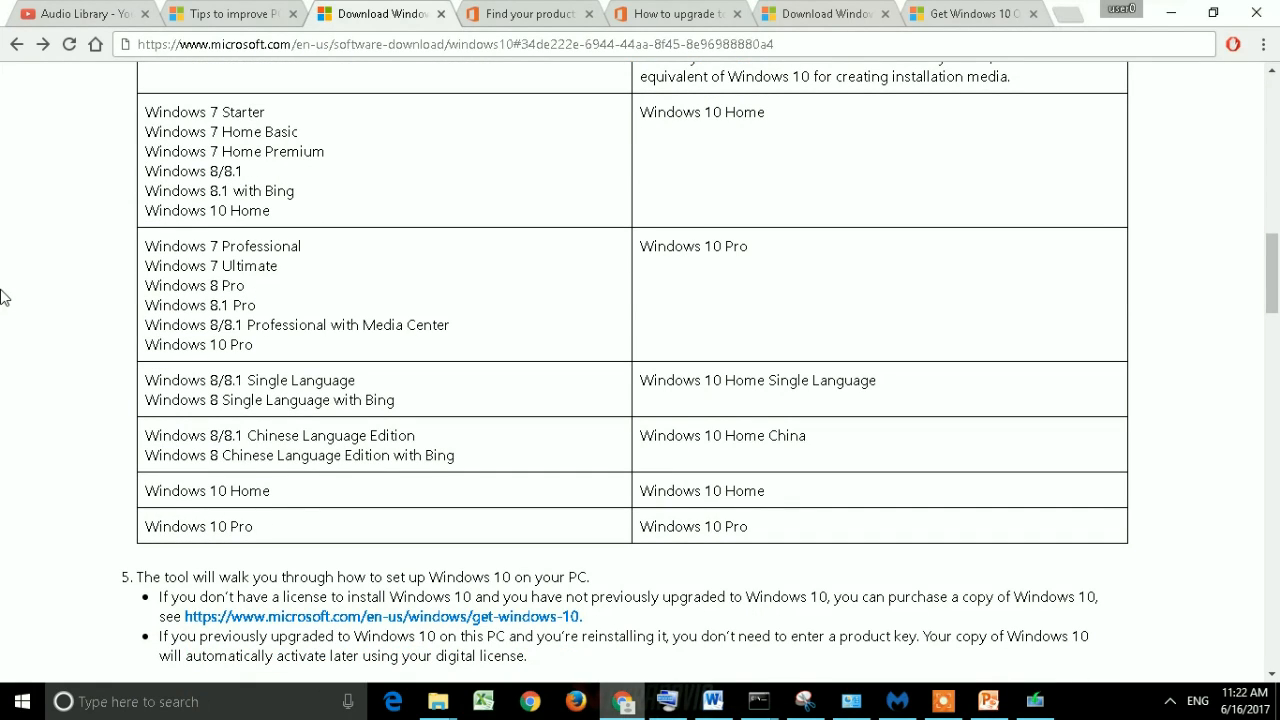
{"action": "scroll", "coordinate": [2, 297], "scroll_direction": "down", "scroll_amount": 3}
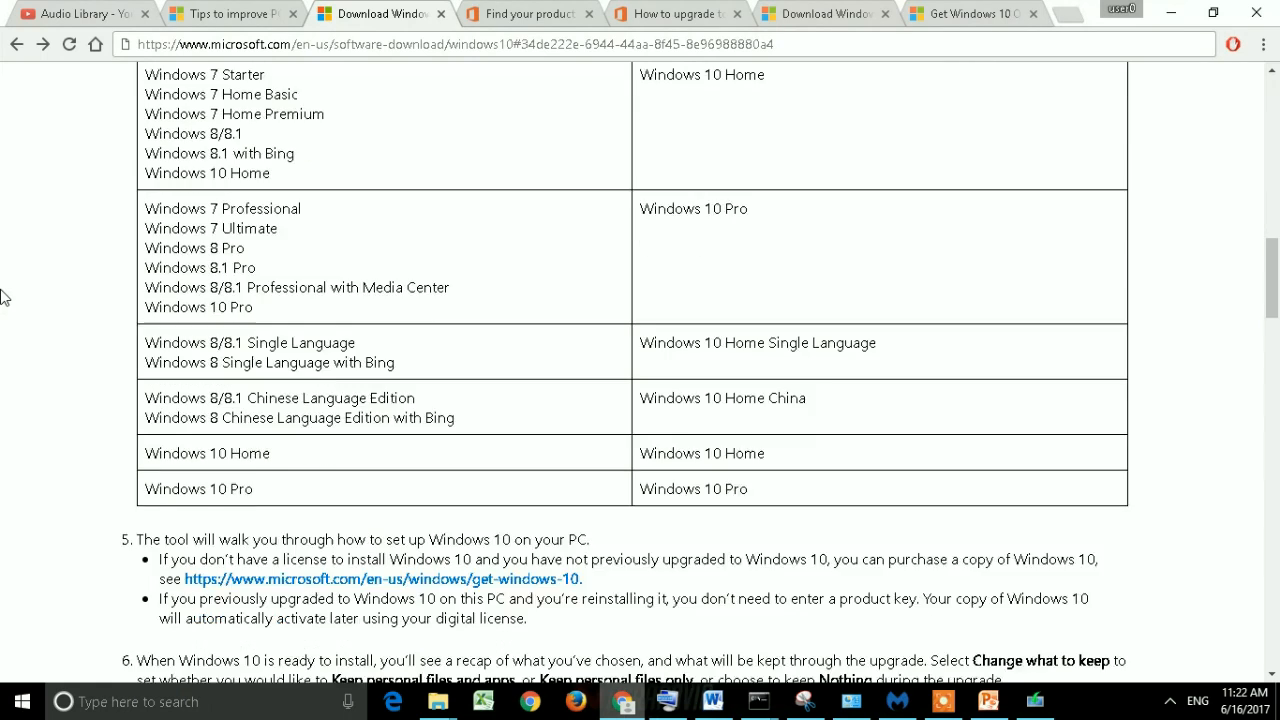
{"action": "scroll", "coordinate": [2, 297], "scroll_direction": "down", "scroll_amount": 1}
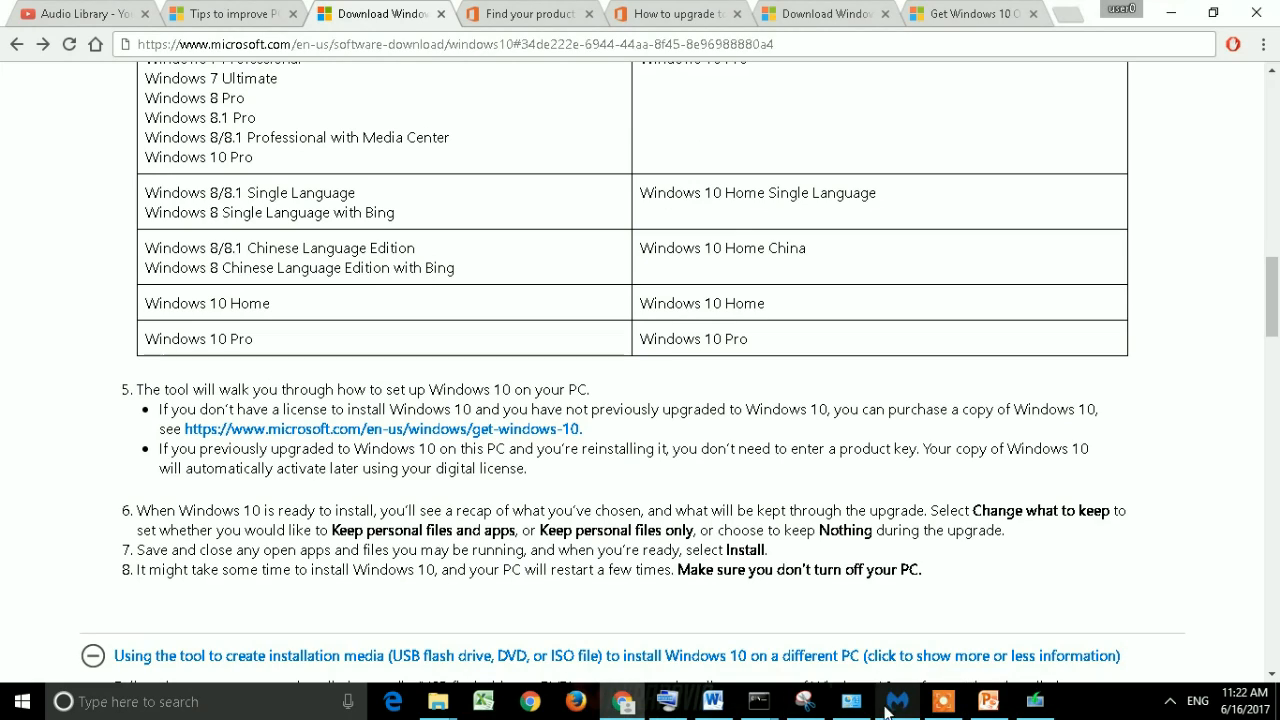
Return to Windows 10 Setup and proceed with Upgrade this PC now as the task to perform.
{"action": "left_click", "coordinate": [1035, 701]}
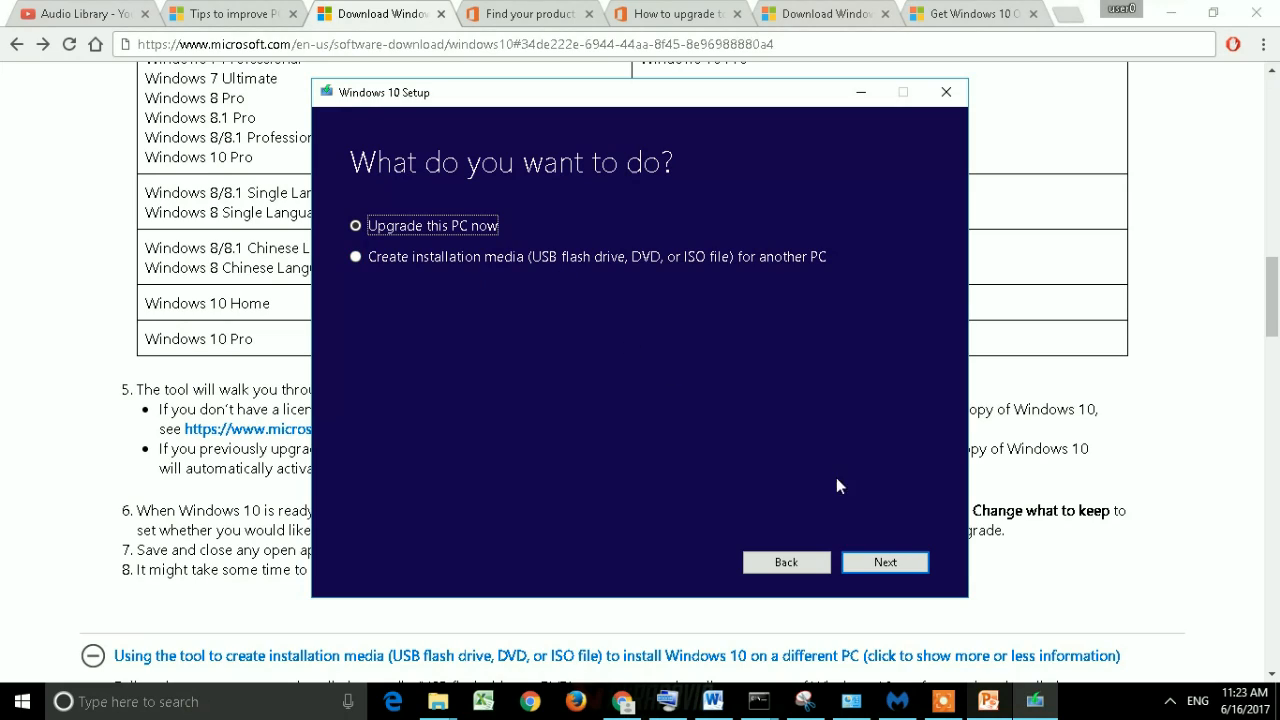
{"action": "left_click", "coordinate": [903, 560]}
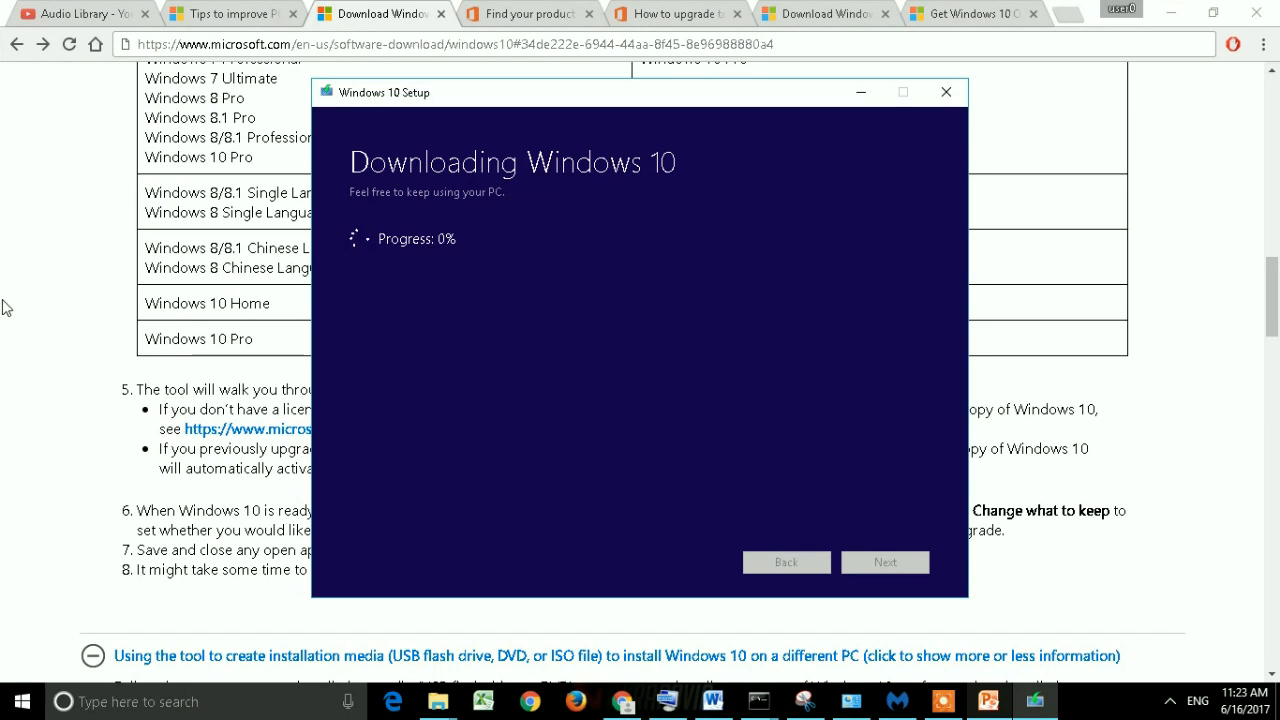
Open This PC's properties from the desktop, check the Windows edition and system type in the maximized System window, and return to the desktop.
{"action": "key", "text": "super+d"}
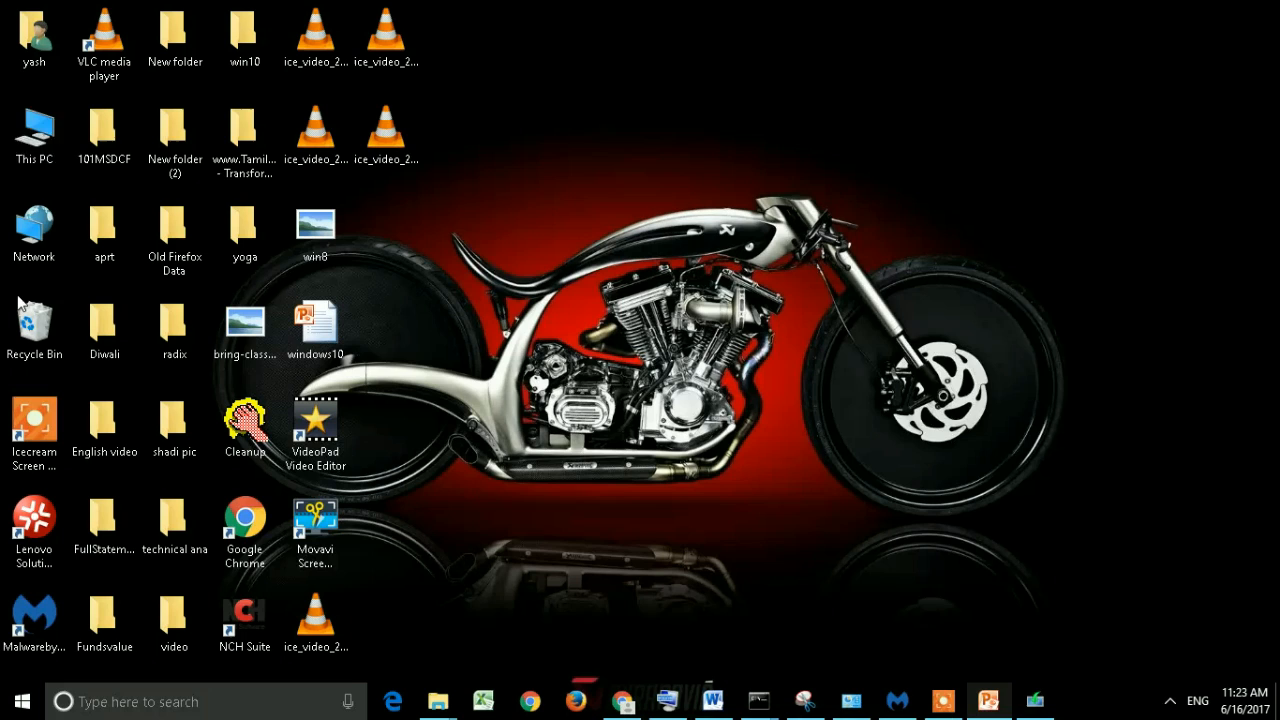
{"action": "right_click", "coordinate": [5, 125]}
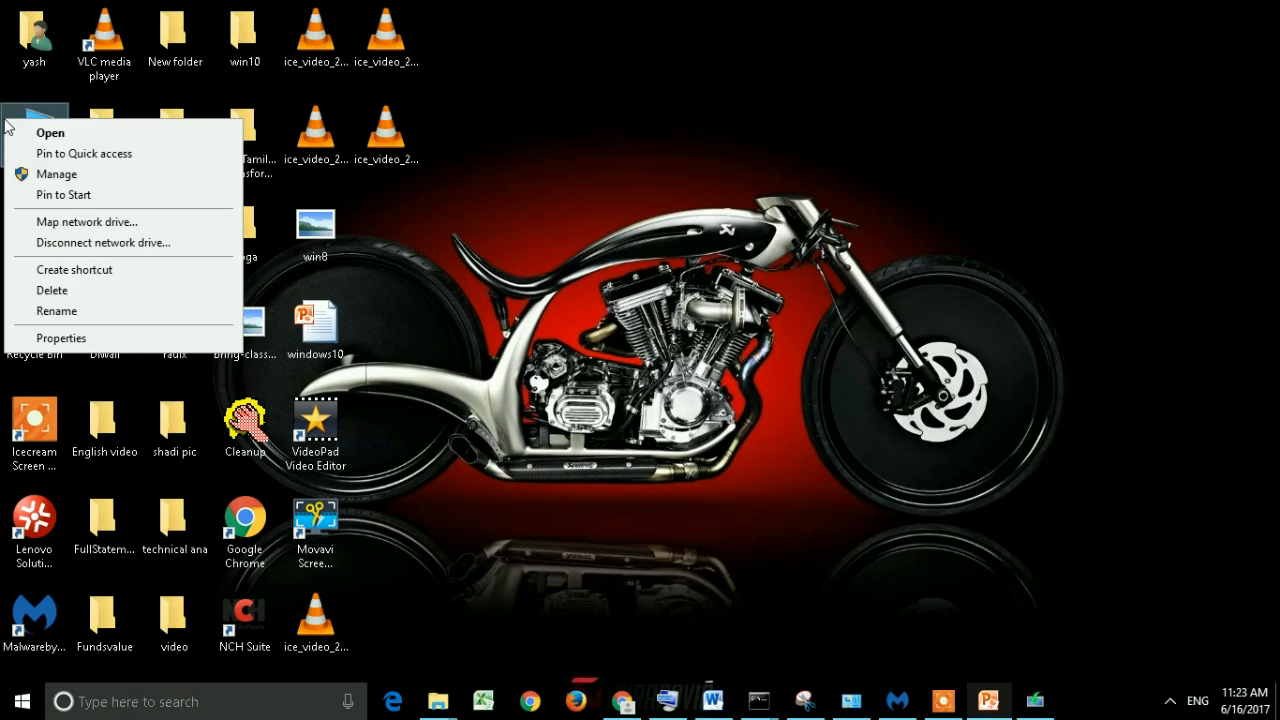
{"action": "left_click", "coordinate": [110, 335]}
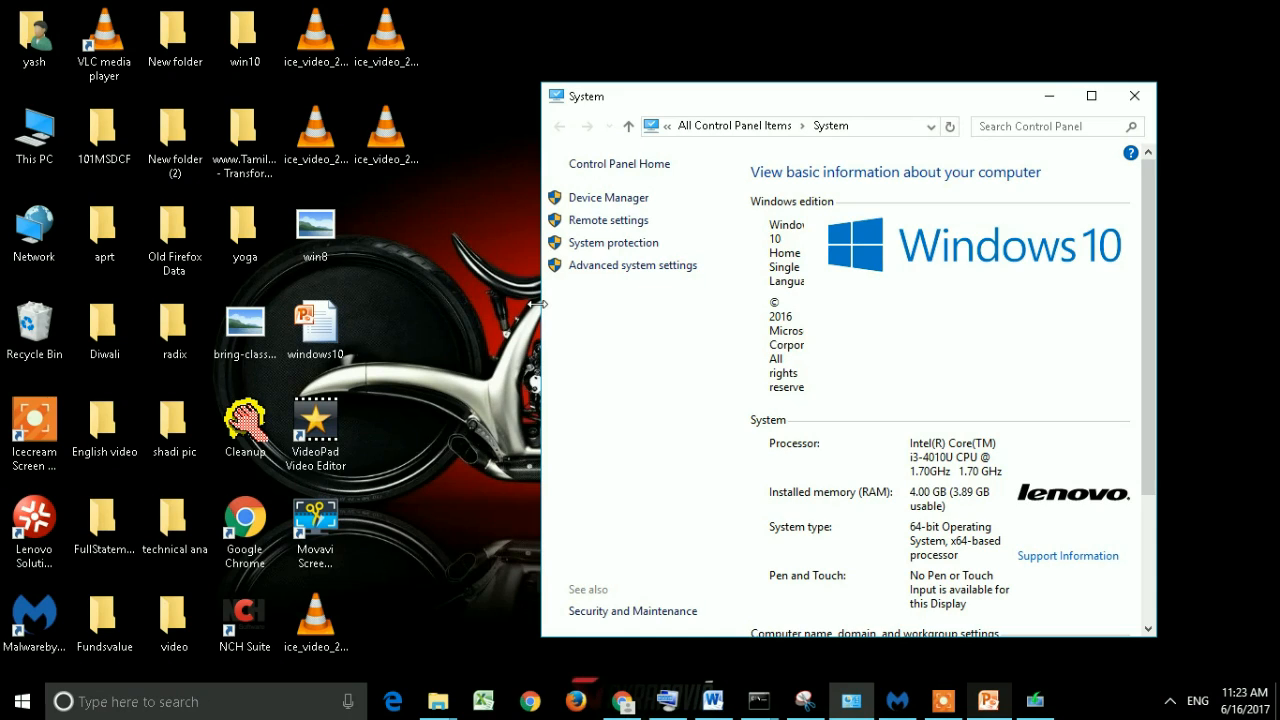
{"action": "double_click", "coordinate": [929, 103]}
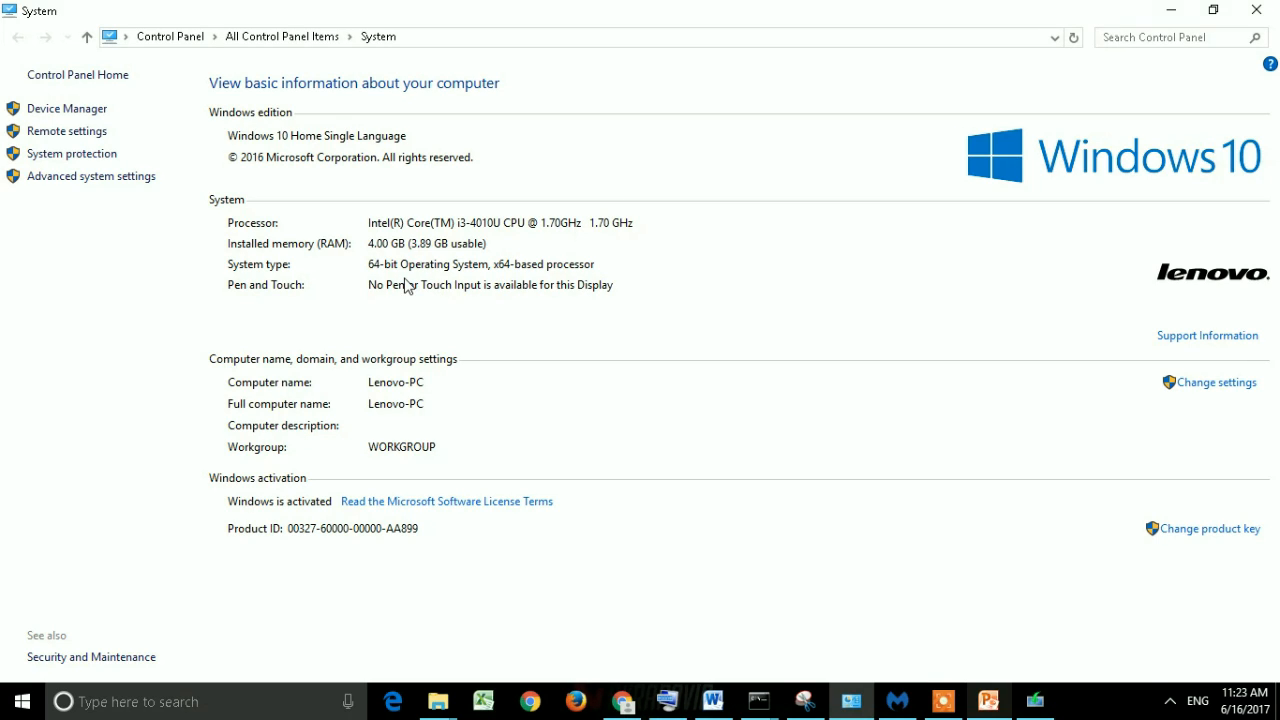
{"action": "key", "text": "super+d"}
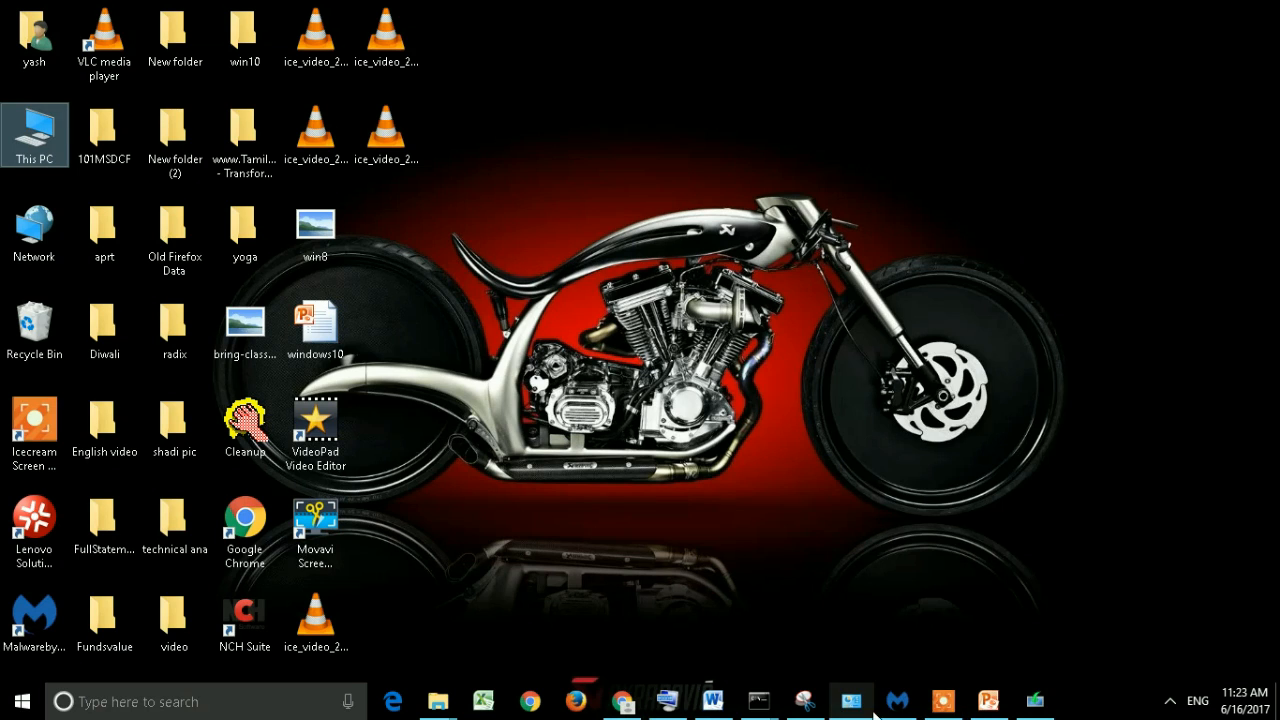
Check the Windows 10 Setup download, and end the Windows 10 Setup (32 bit) process in Task Manager.
{"action": "left_click", "coordinate": [1035, 701]}
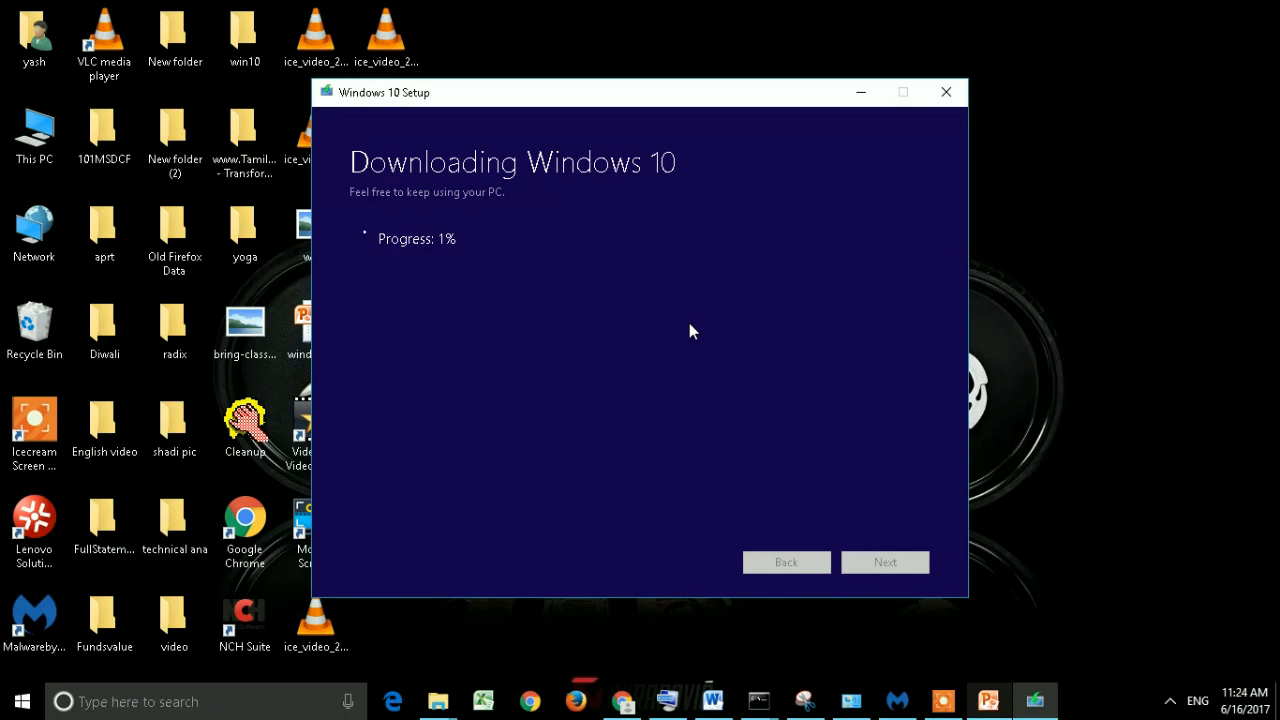
{"action": "left_click", "coordinate": [1077, 699]}
{"action": "right_click", "coordinate": [1077, 703]}
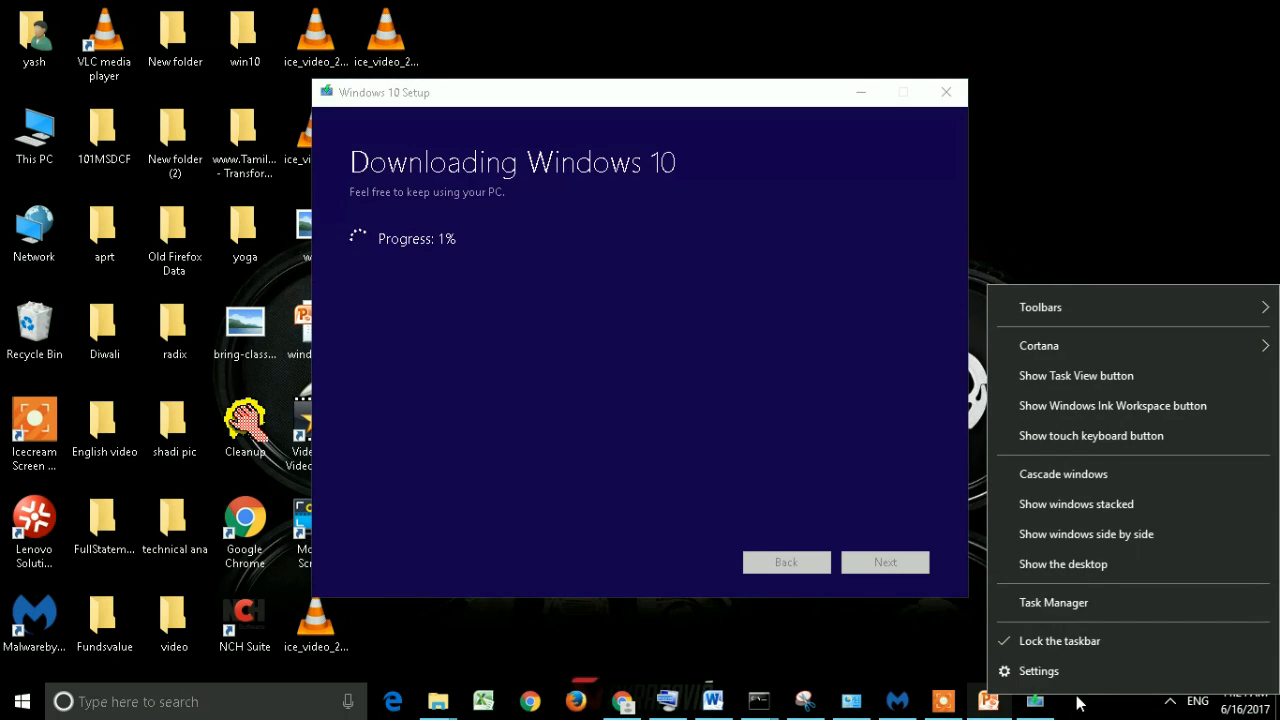
{"action": "left_click", "coordinate": [1109, 605]}
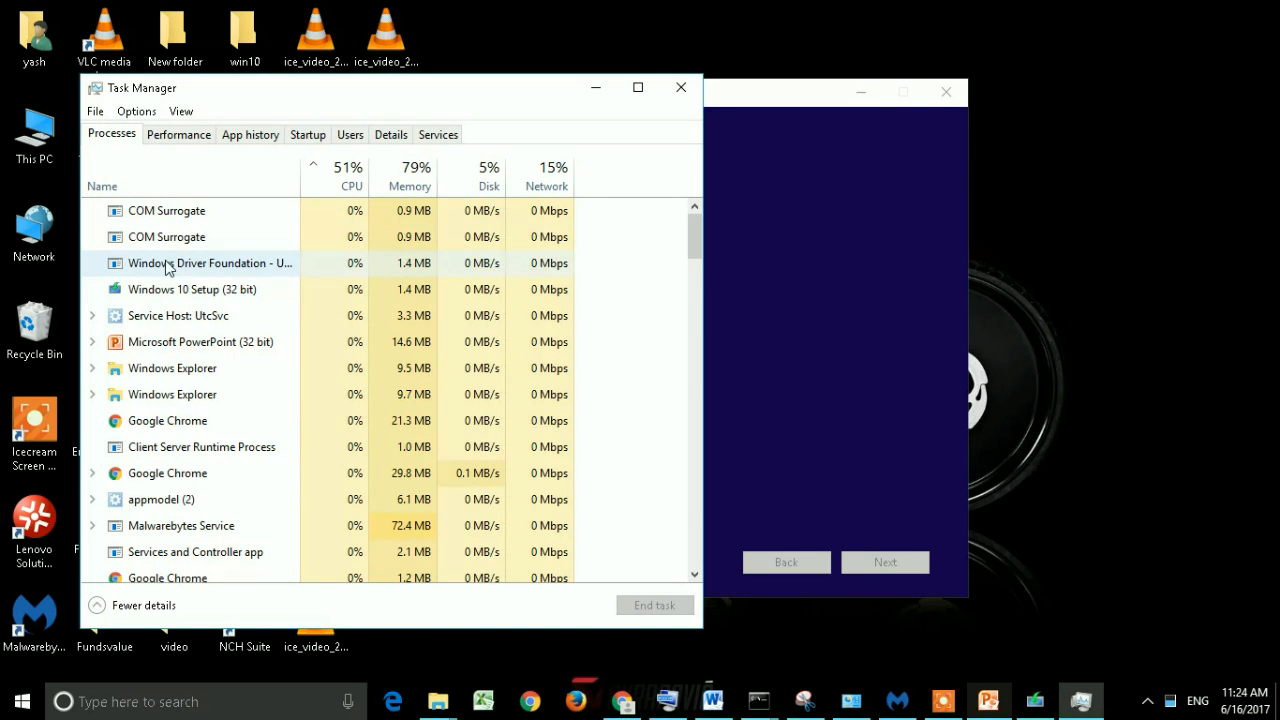
{"action": "right_click", "coordinate": [165, 289]}
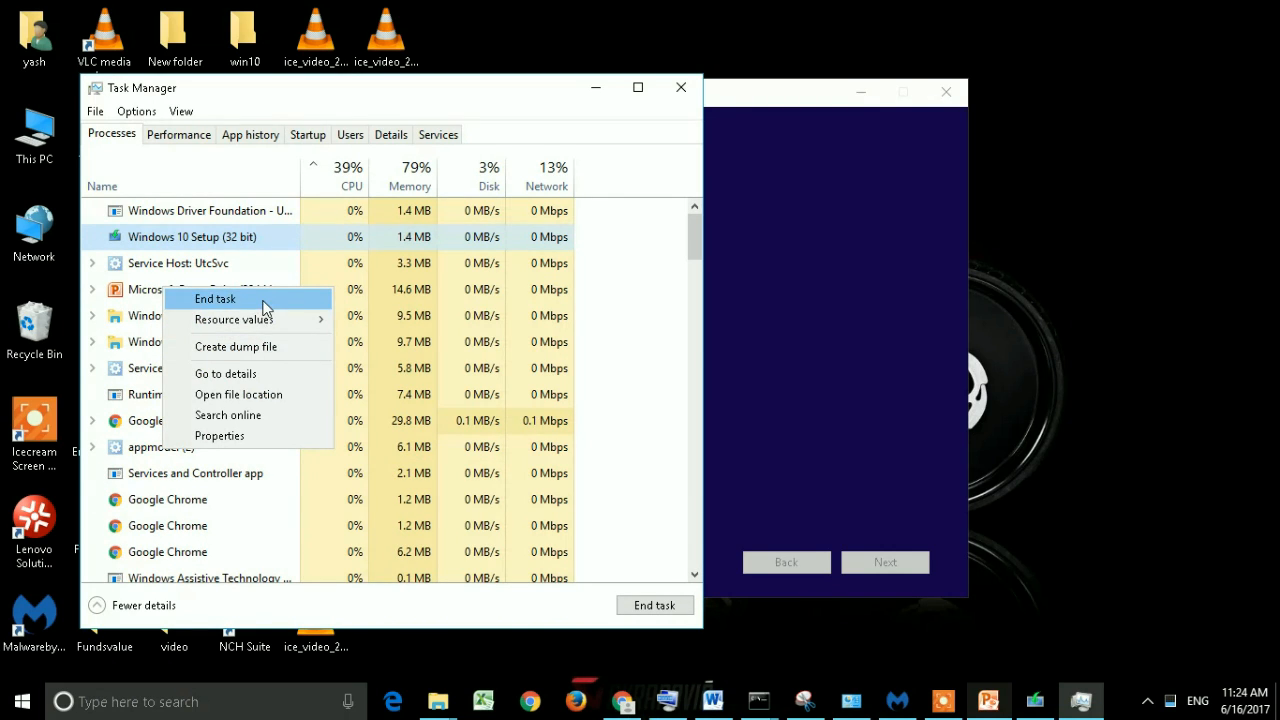
{"action": "left_click", "coordinate": [215, 299]}
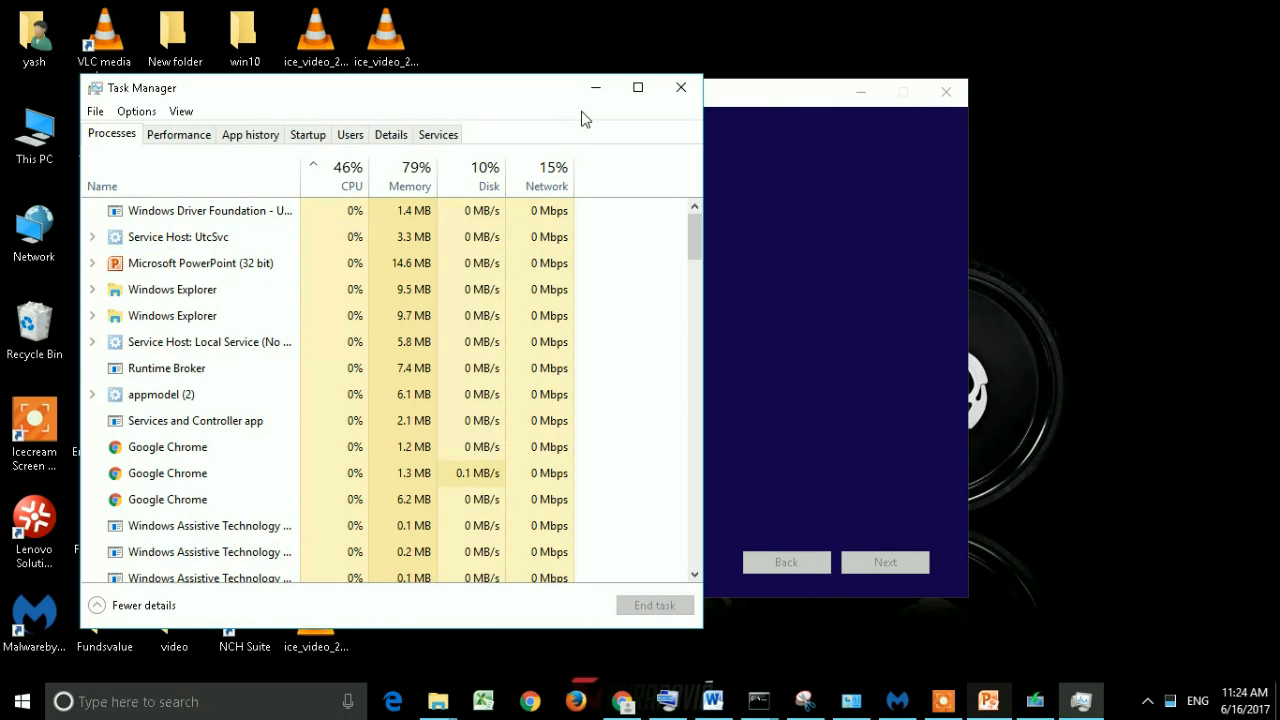
Minimize Task Manager and quit Windows 10 Setup, confirming the exit during the download.
{"action": "left_click", "coordinate": [597, 88]}
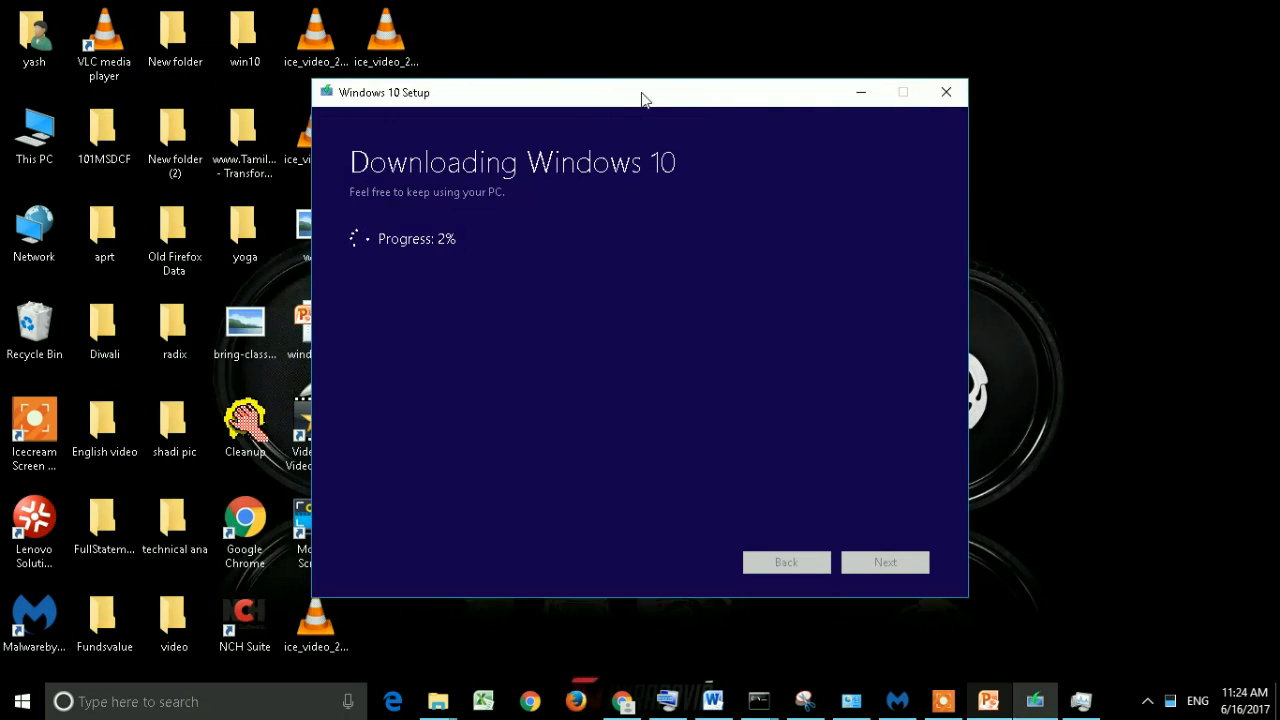
{"action": "left_click", "coordinate": [952, 99]}
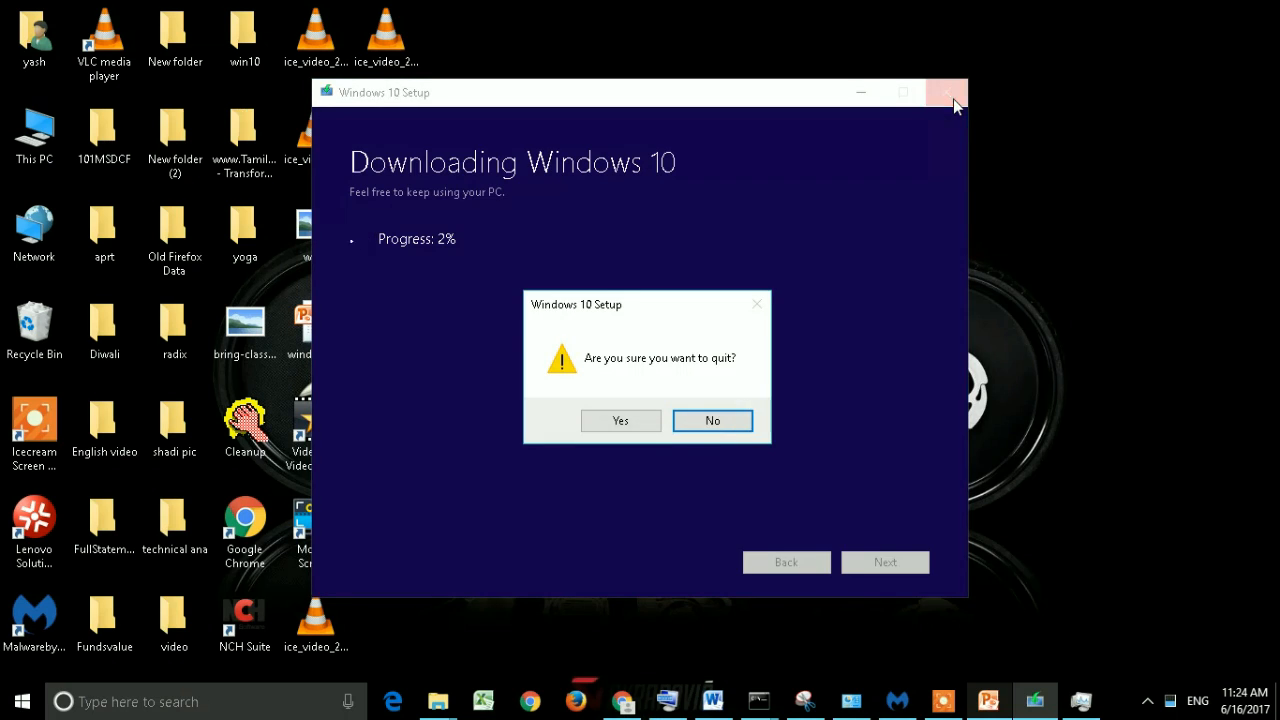
{"action": "left_click", "coordinate": [617, 425]}
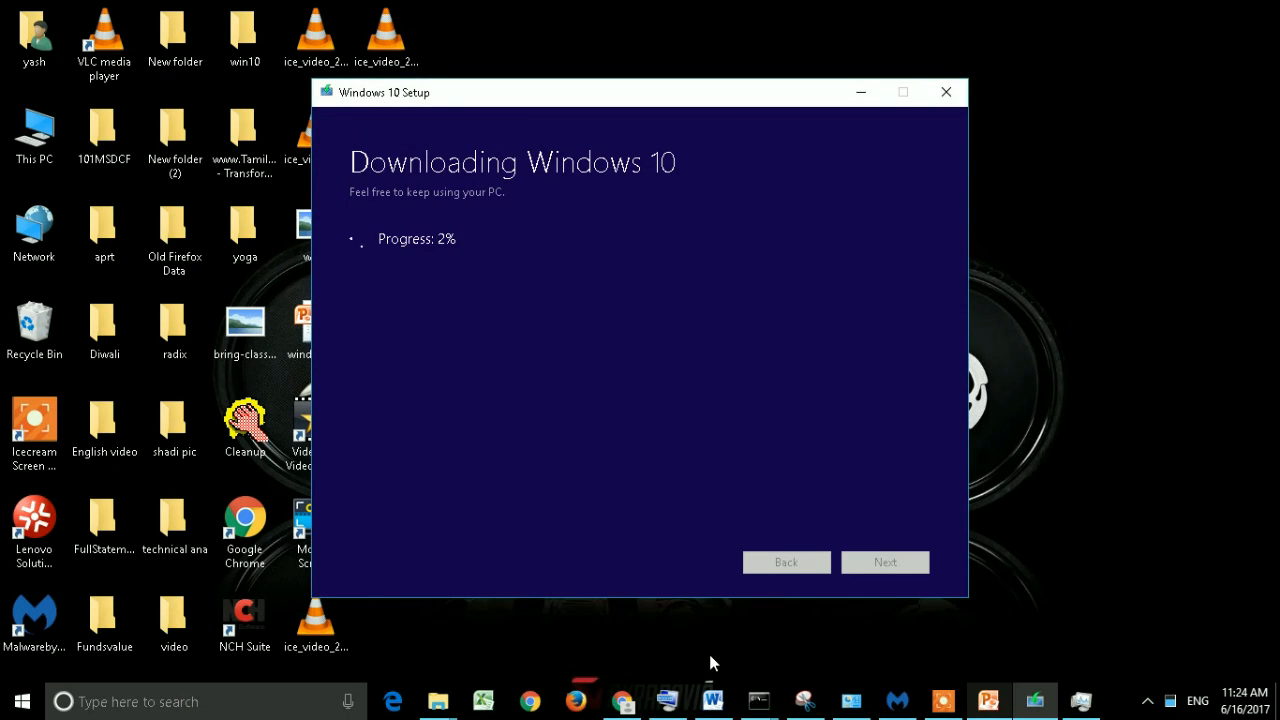
Switch to Chrome and review the requirements for creating installation media to install Windows 10 on a different PC.
{"action": "left_click", "coordinate": [625, 700]}
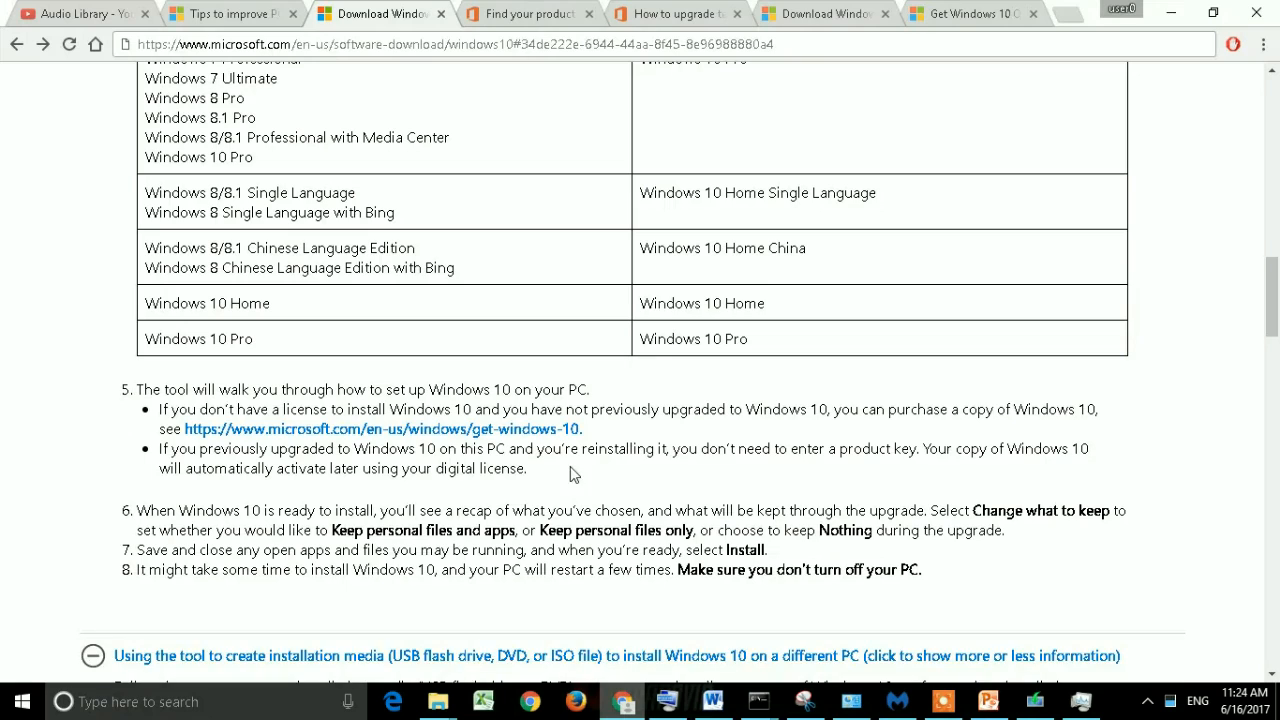
{"action": "scroll", "coordinate": [18, 405], "scroll_direction": "down", "scroll_amount": 2}
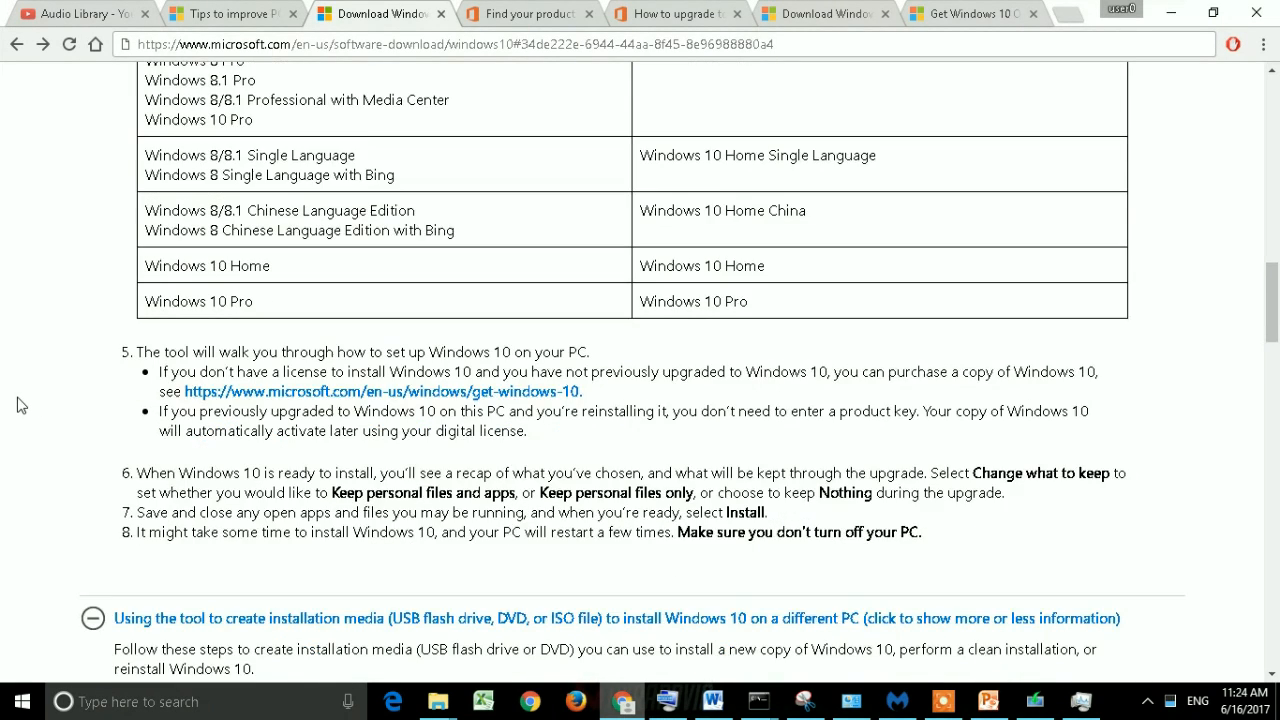
{"action": "scroll", "coordinate": [18, 405], "scroll_direction": "down", "scroll_amount": 1}
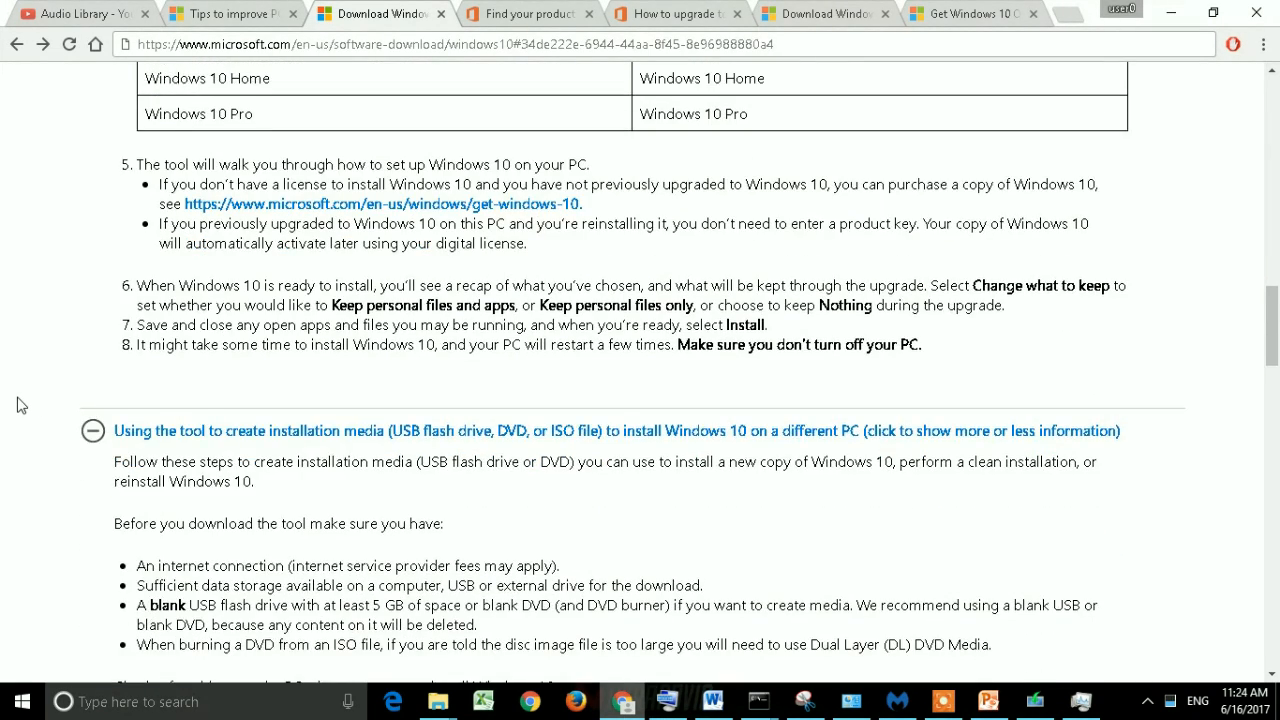
{"action": "scroll", "coordinate": [18, 405], "scroll_direction": "down", "scroll_amount": 1}
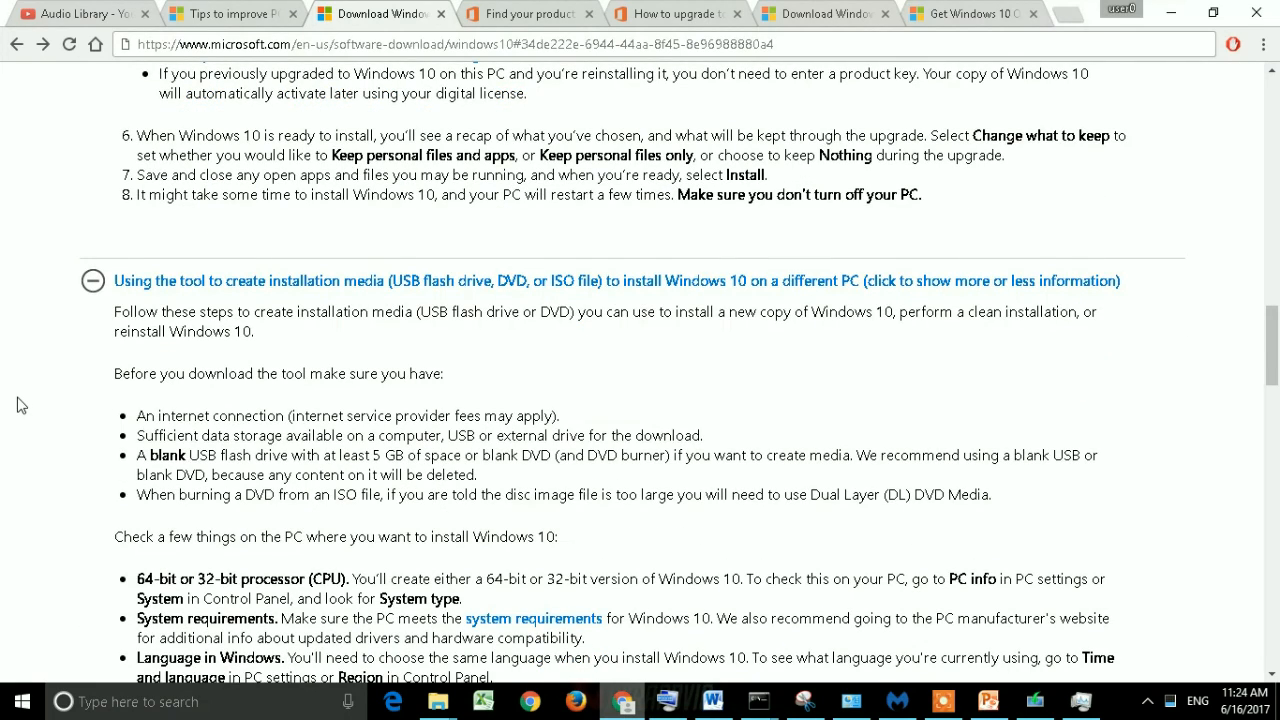
{"action": "scroll", "coordinate": [18, 405], "scroll_direction": "down", "scroll_amount": 1}
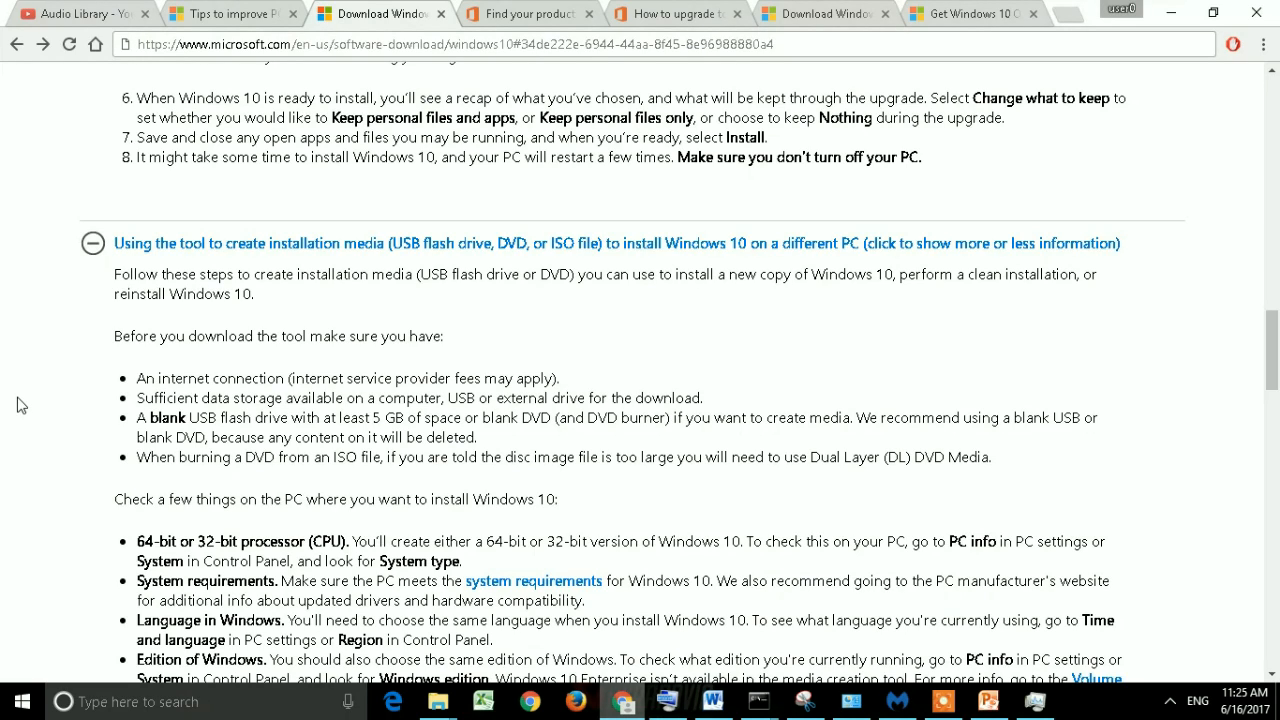
From the desktop, view the computer's basic information in the System window again and minimize it.
{"action": "key", "text": "super+d"}
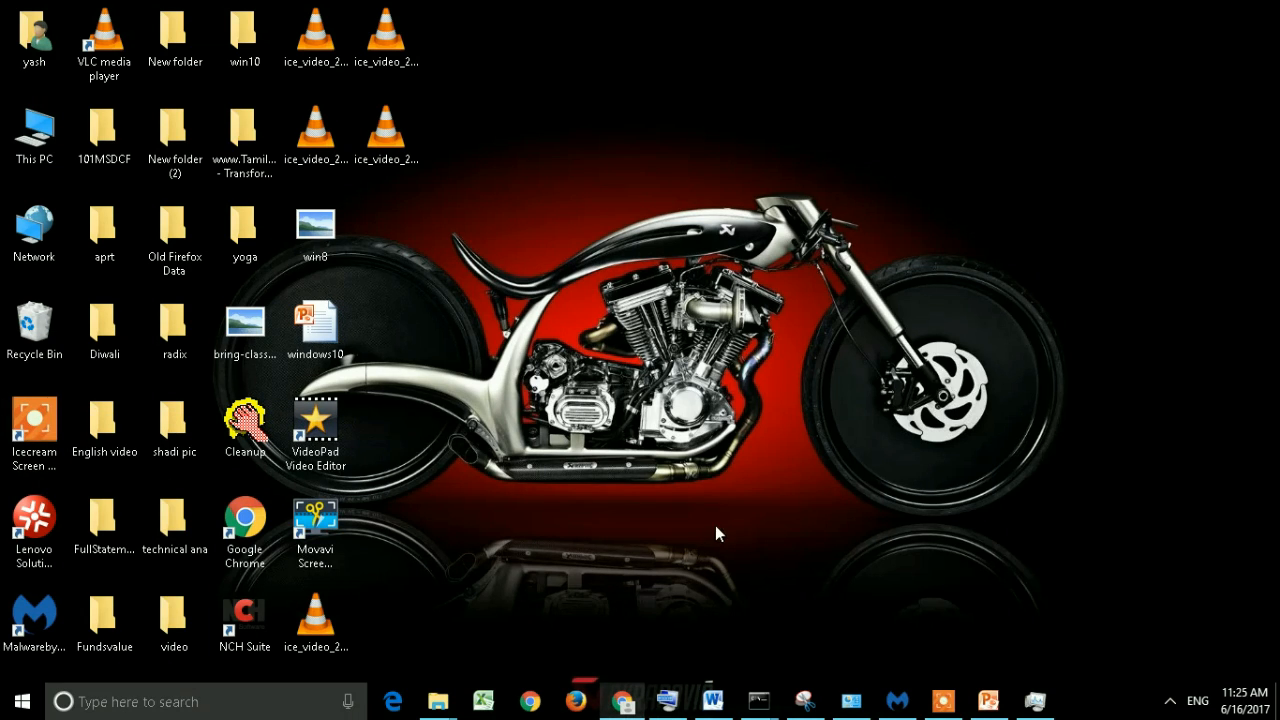
{"action": "left_click", "coordinate": [850, 702]}
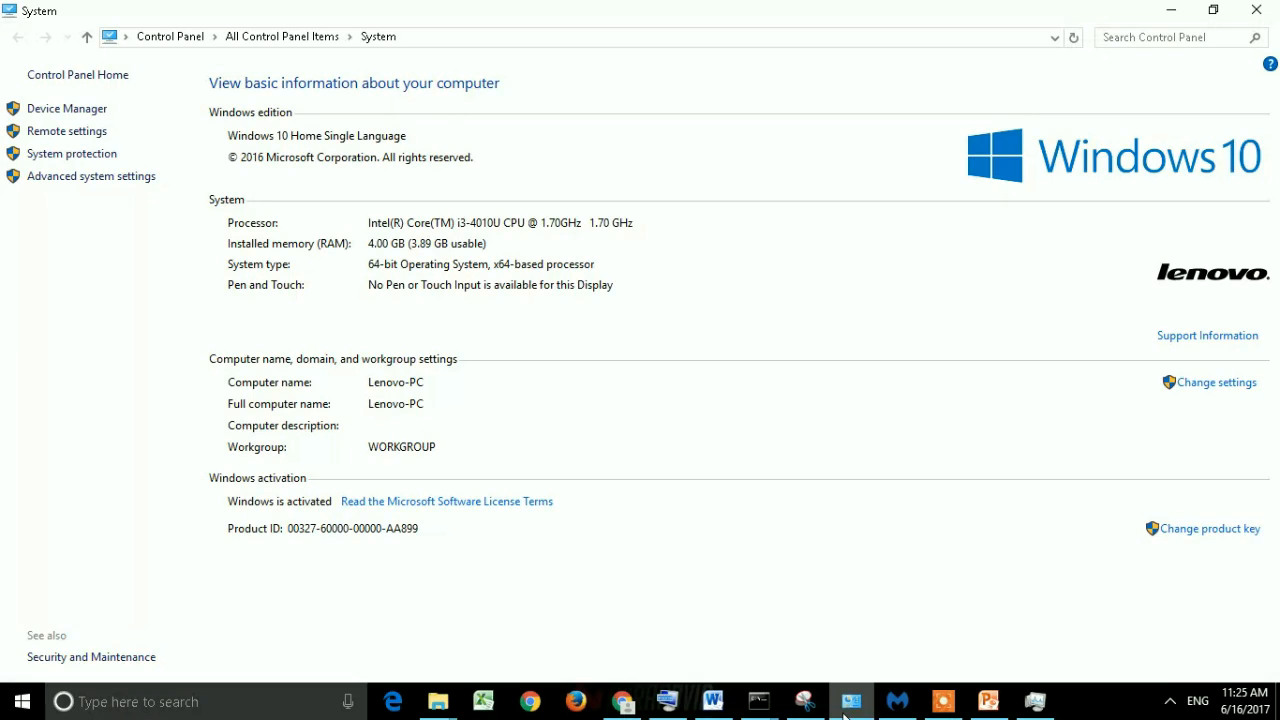
{"action": "left_click", "coordinate": [847, 710]}
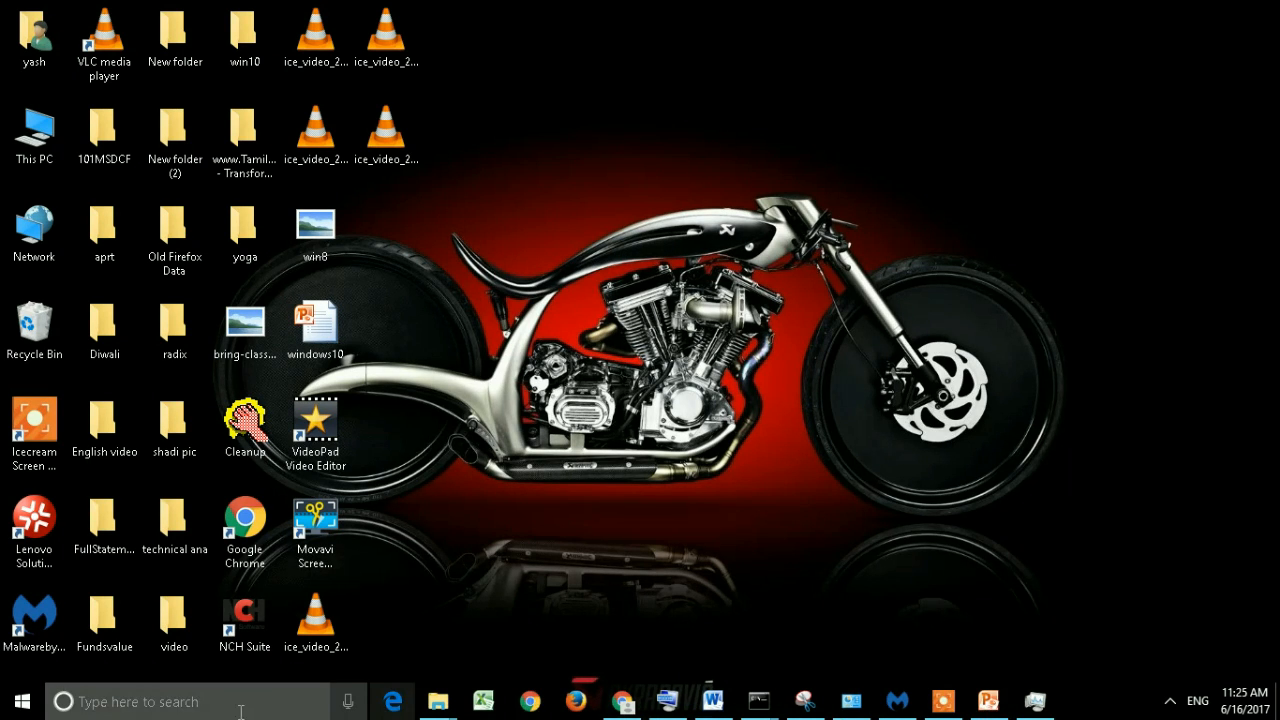
{"action": "mouse_move", "coordinate": [438, 700]}
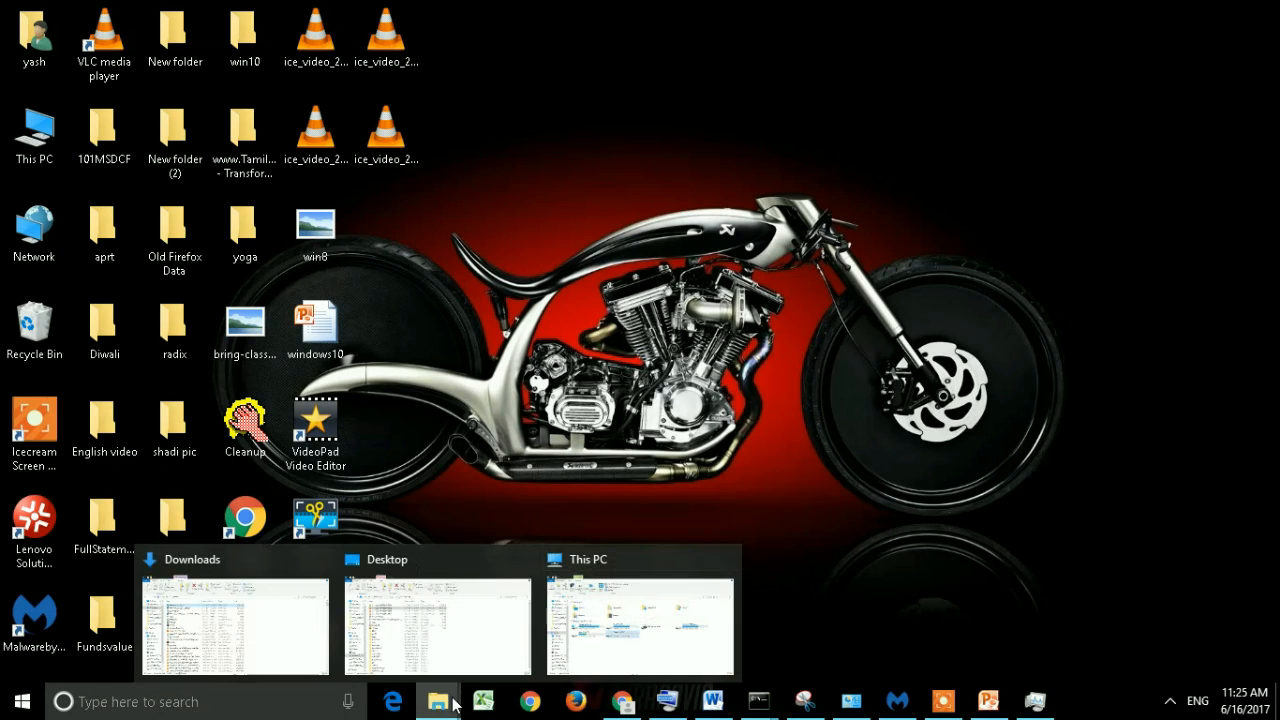
Launch MediaCreationTool from the Downloads folder and minimize the folder window.
{"action": "left_click", "coordinate": [172, 574]}
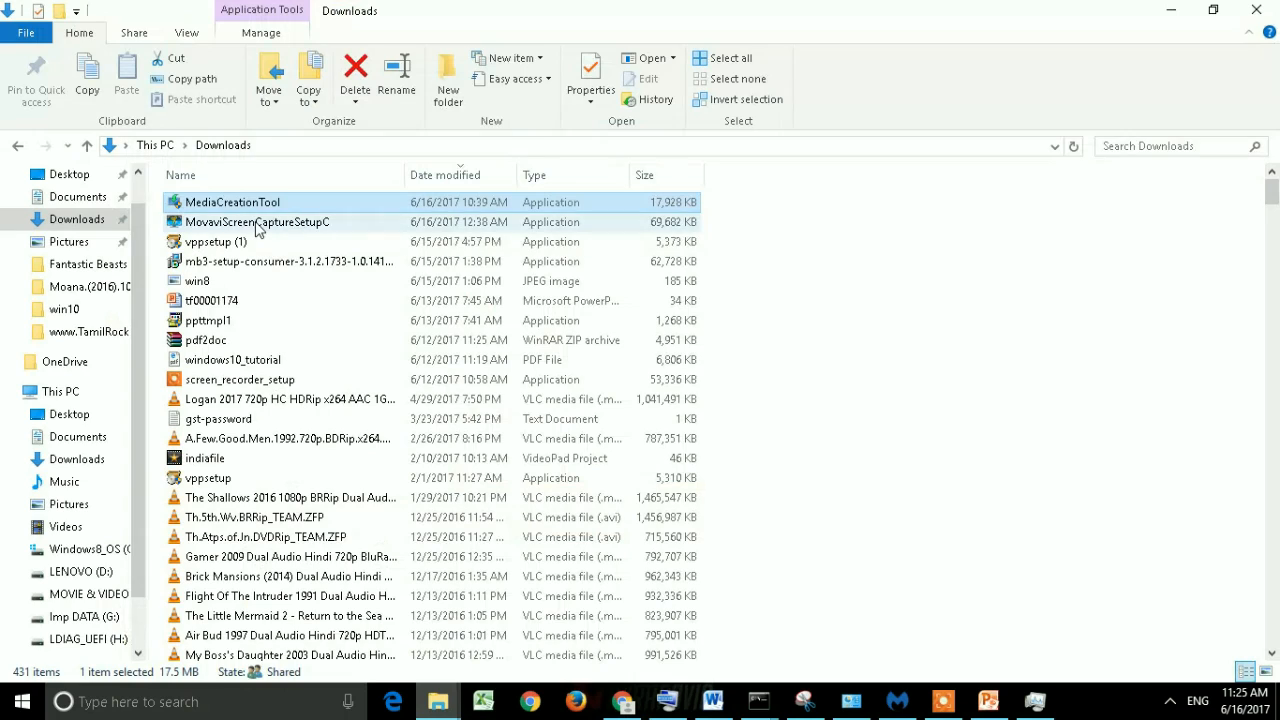
{"action": "double_click", "coordinate": [273, 210]}
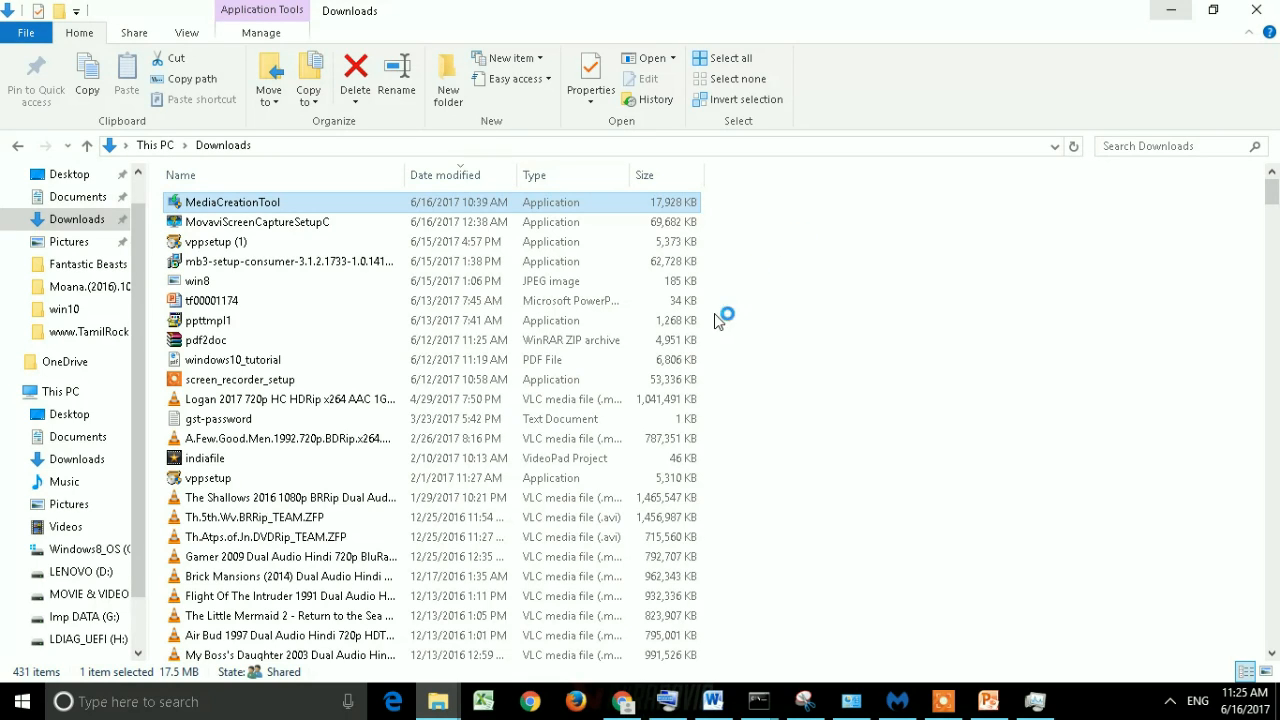
{"action": "left_click", "coordinate": [1175, 13]}
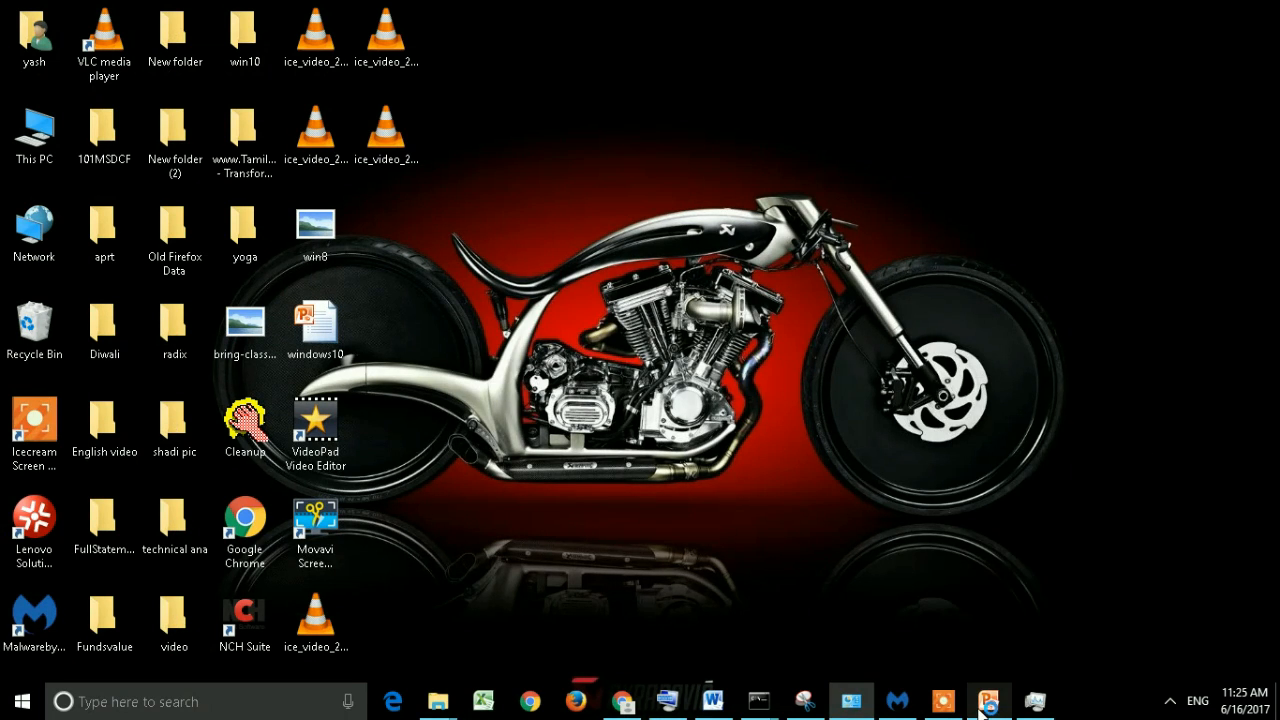
Switch to Chrome and review the storage, USB drive, DVD and PC checks listed for creating Windows 10 installation media.
{"action": "left_click", "coordinate": [622, 701]}
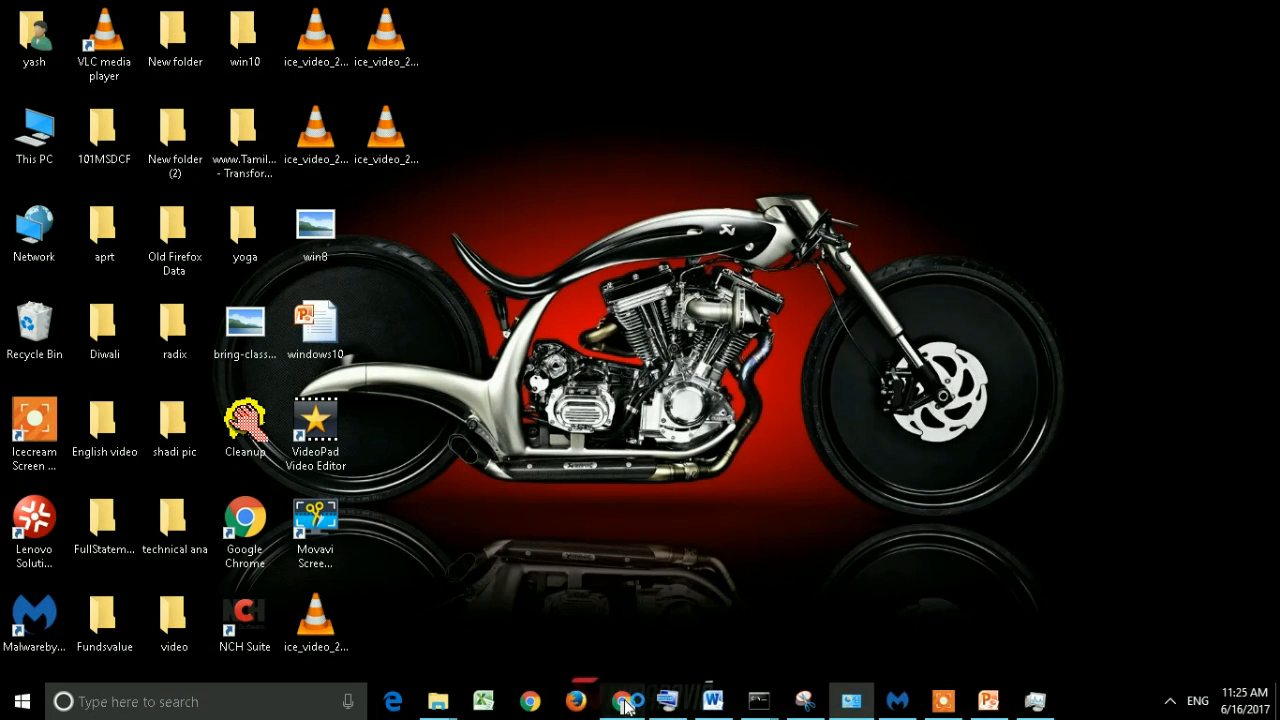
{"action": "scroll", "coordinate": [3, 500], "scroll_direction": "down", "scroll_amount": 2}
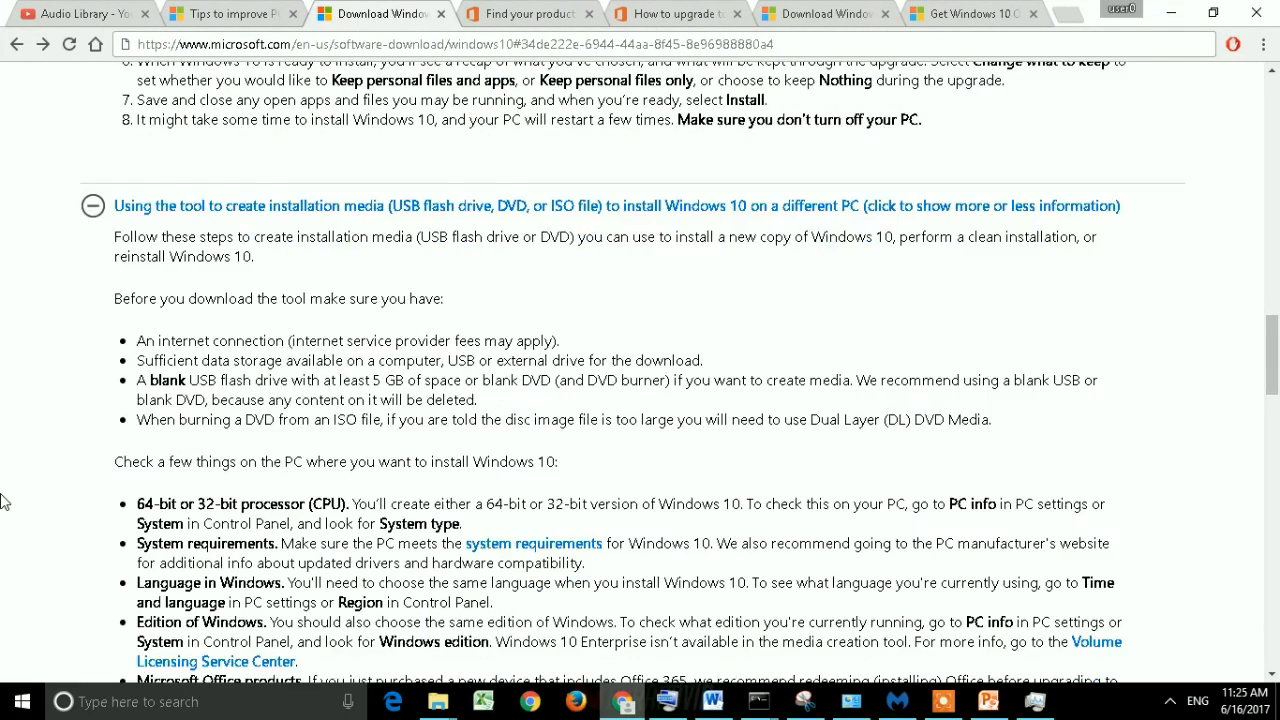
{"action": "scroll", "coordinate": [3, 500], "scroll_direction": "down", "scroll_amount": 1}
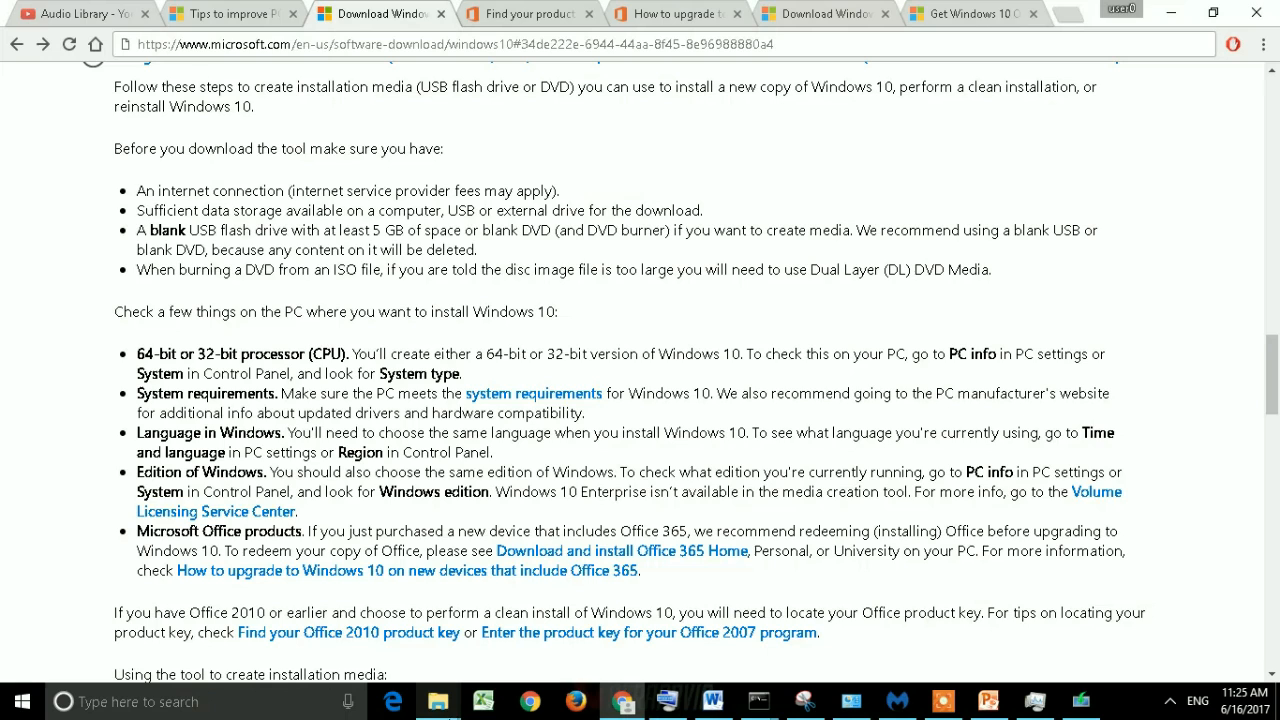
Switch to File Explorer, view the contents of the LDIAG_UEFI (H:) drive, return to This PC and minimize the window.
{"action": "mouse_move", "coordinate": [452, 710]}
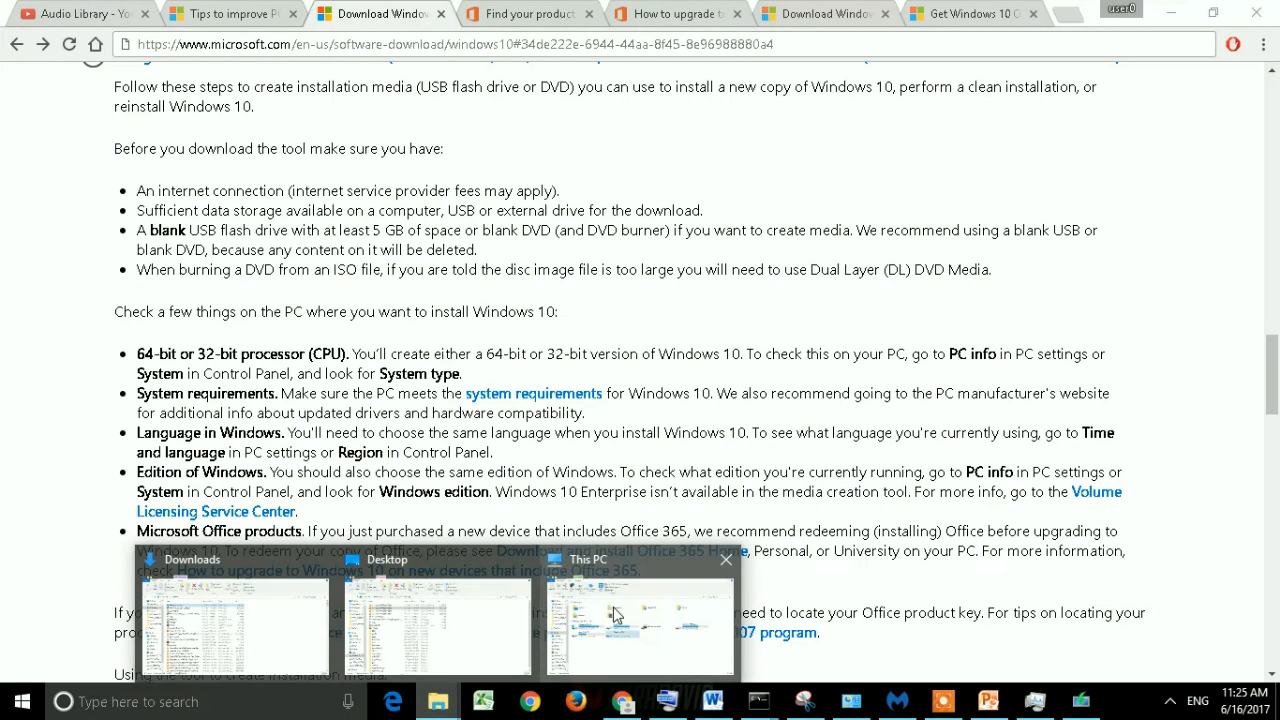
{"action": "left_click", "coordinate": [588, 617]}
{"action": "double_click", "coordinate": [529, 414]}
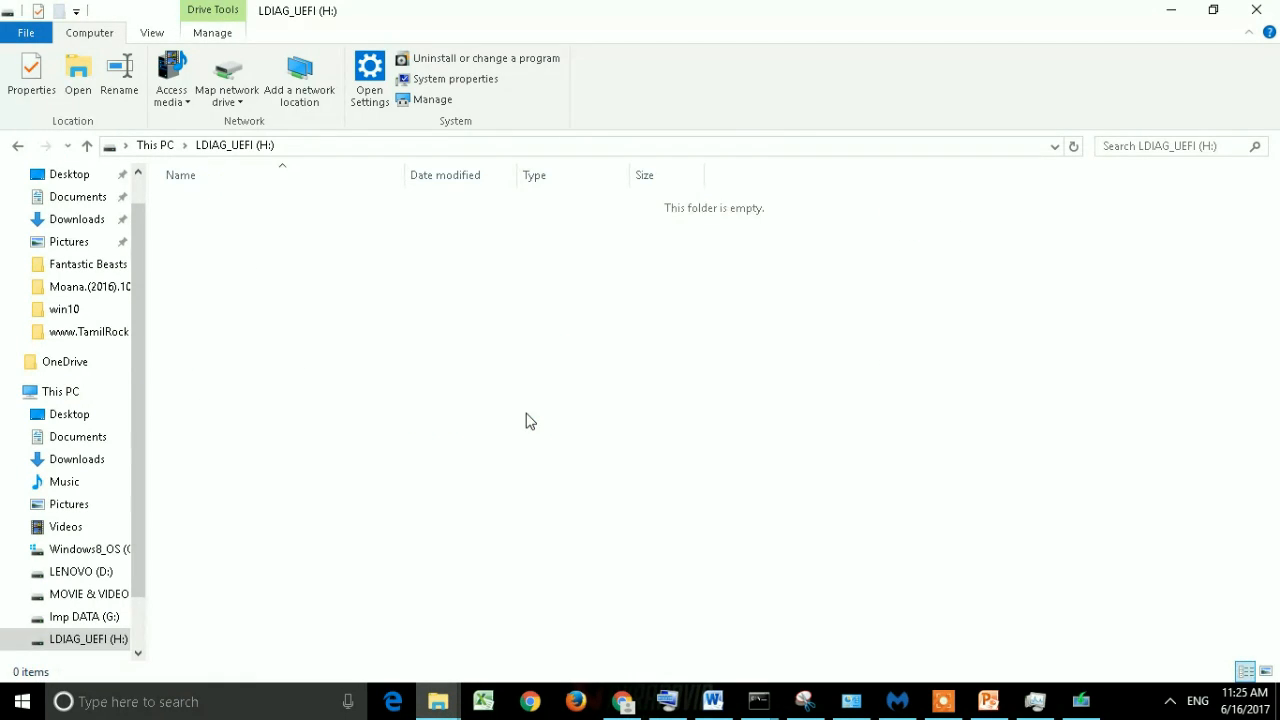
{"action": "left_click", "coordinate": [17, 146]}
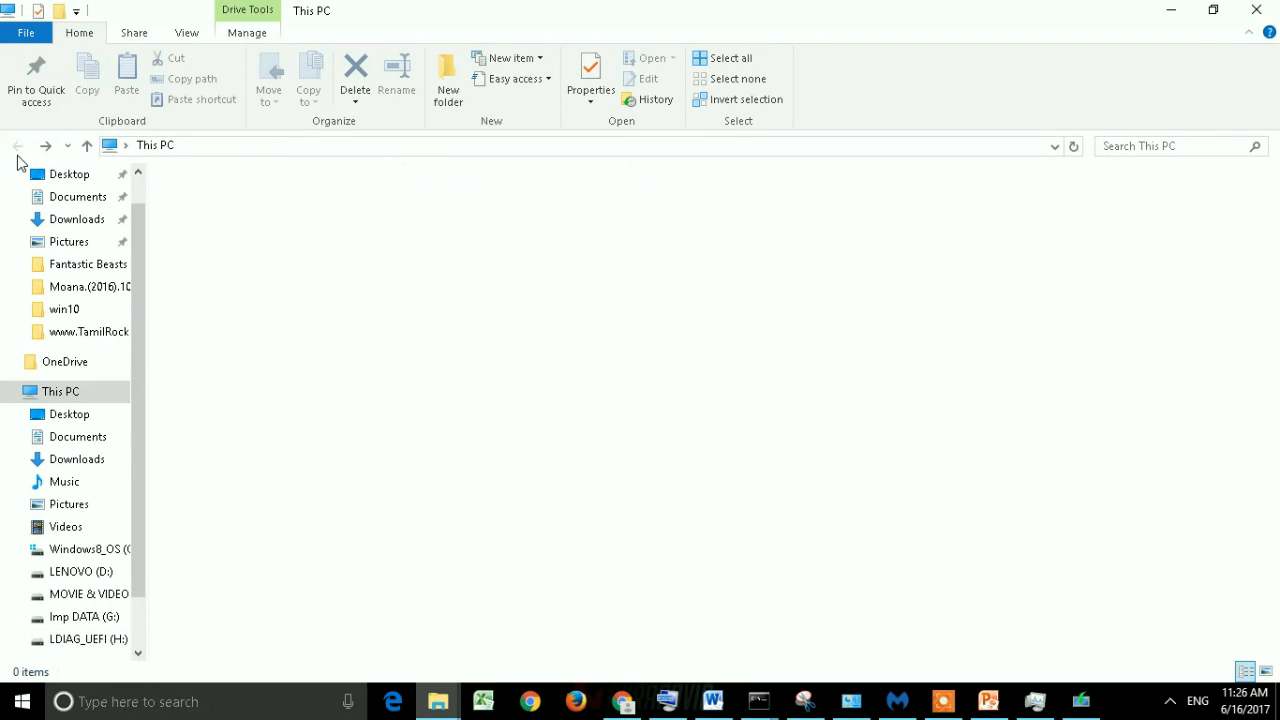
{"action": "left_click", "coordinate": [1171, 10]}
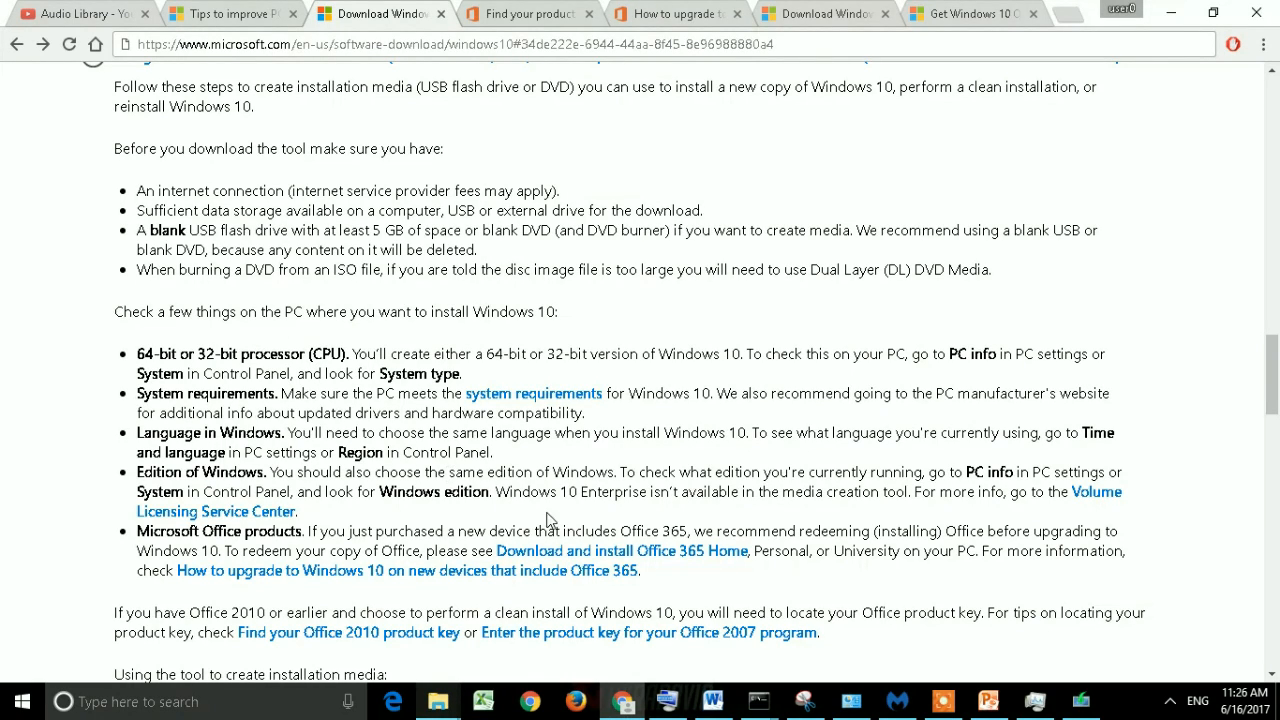
Check the progress of Windows 10 Setup and minimize its window.
{"action": "mouse_move", "coordinate": [990, 702]}
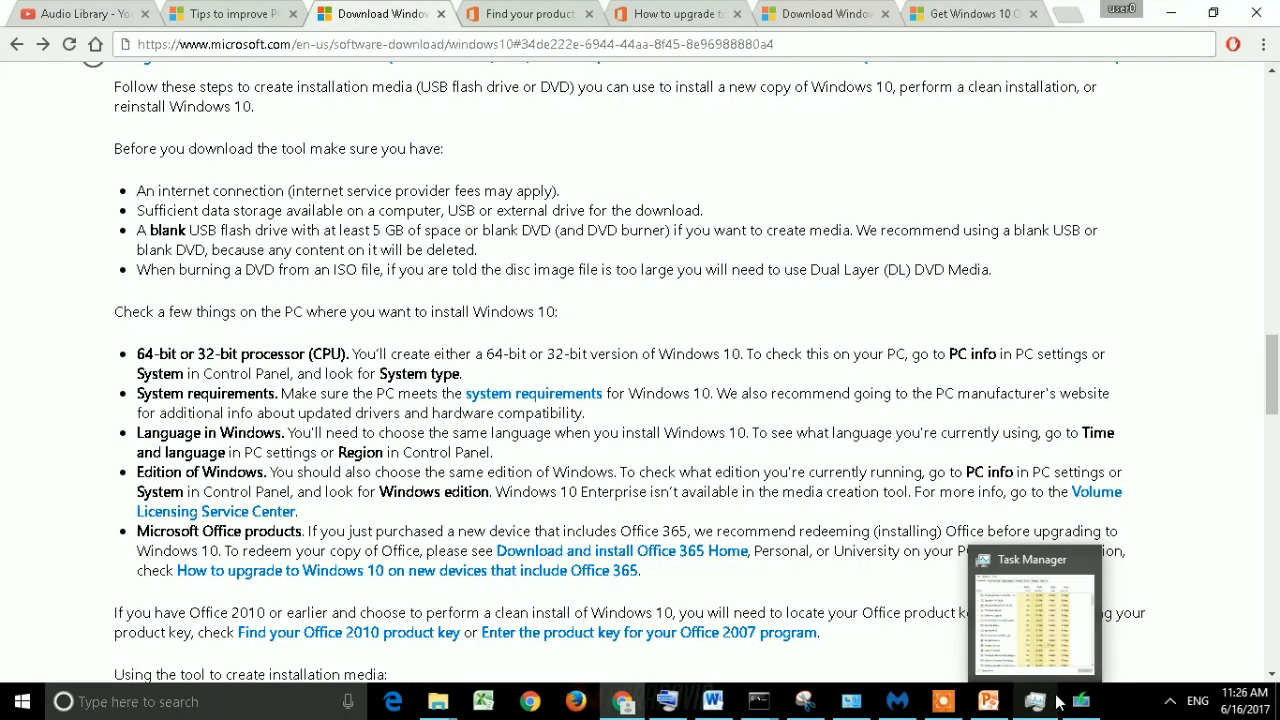
{"action": "left_click", "coordinate": [1081, 702]}
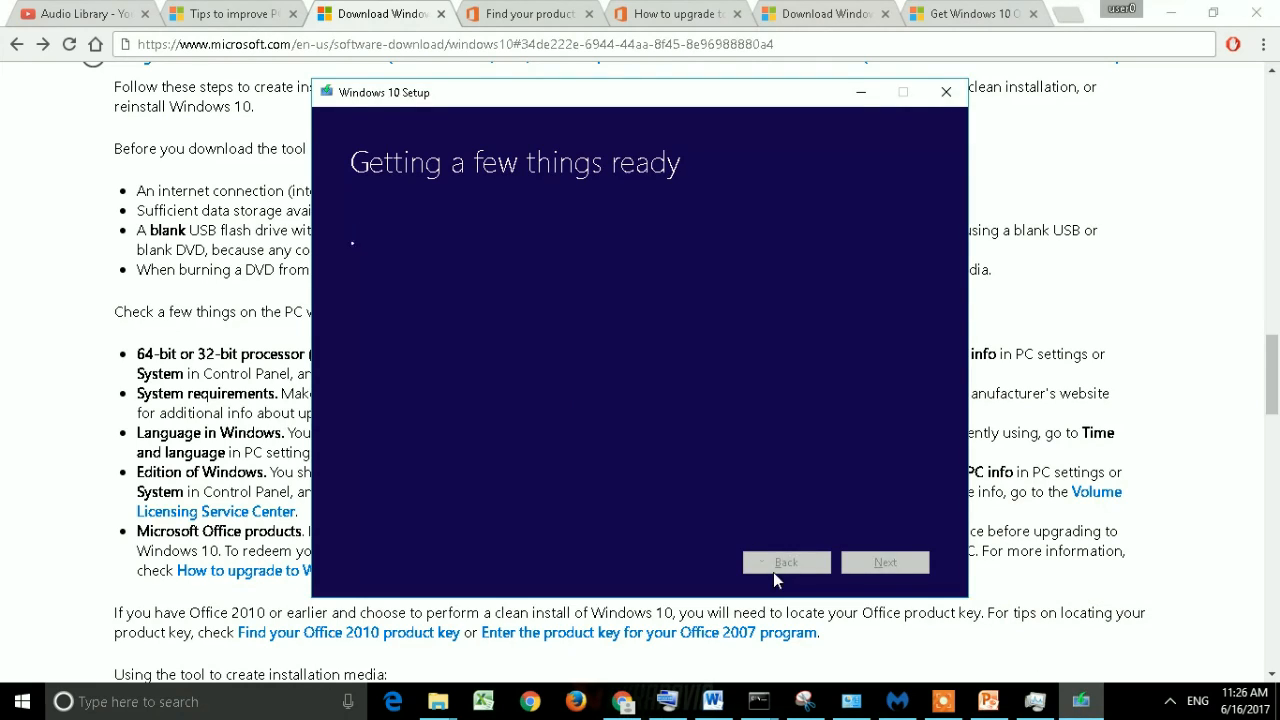
{"action": "left_click", "coordinate": [1081, 702]}
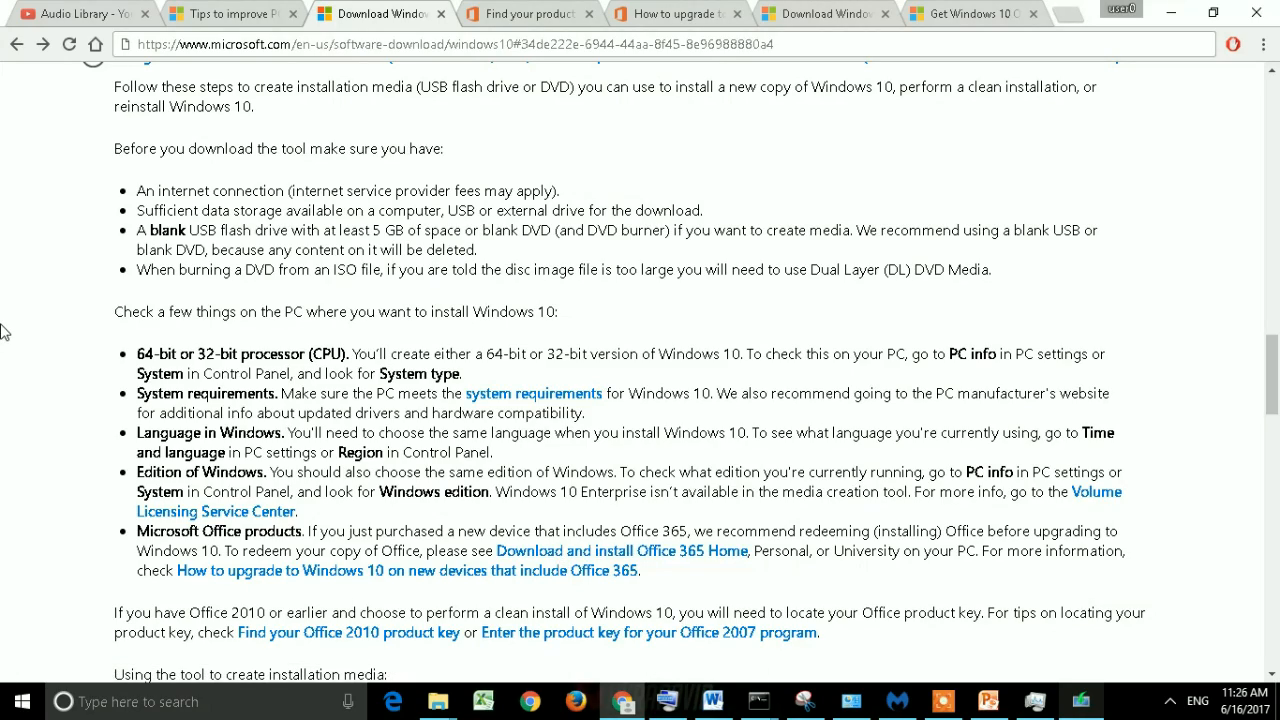
Examine the PC upgrade instructions and the table matching current Windows editions to Windows 10 editions on the download page.
{"action": "scroll", "coordinate": [3, 332], "scroll_direction": "down", "scroll_amount": 4}
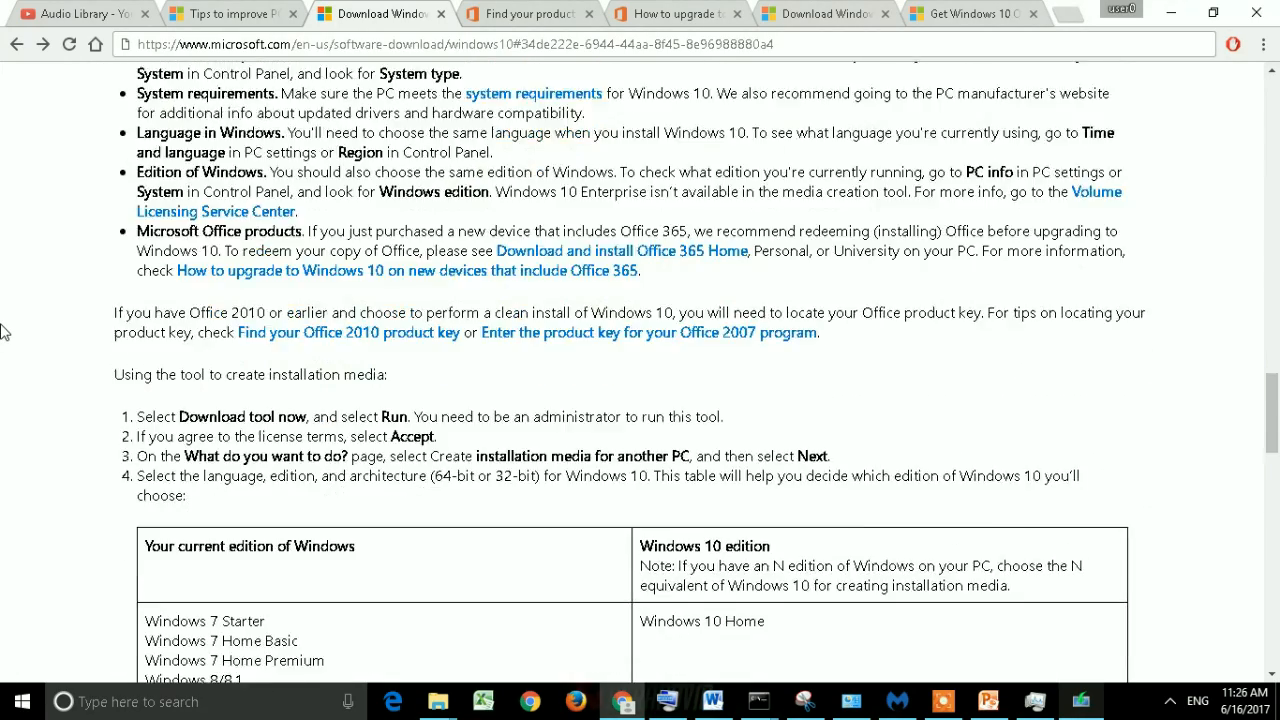
{"action": "scroll", "coordinate": [3, 332], "scroll_direction": "down", "scroll_amount": 2}
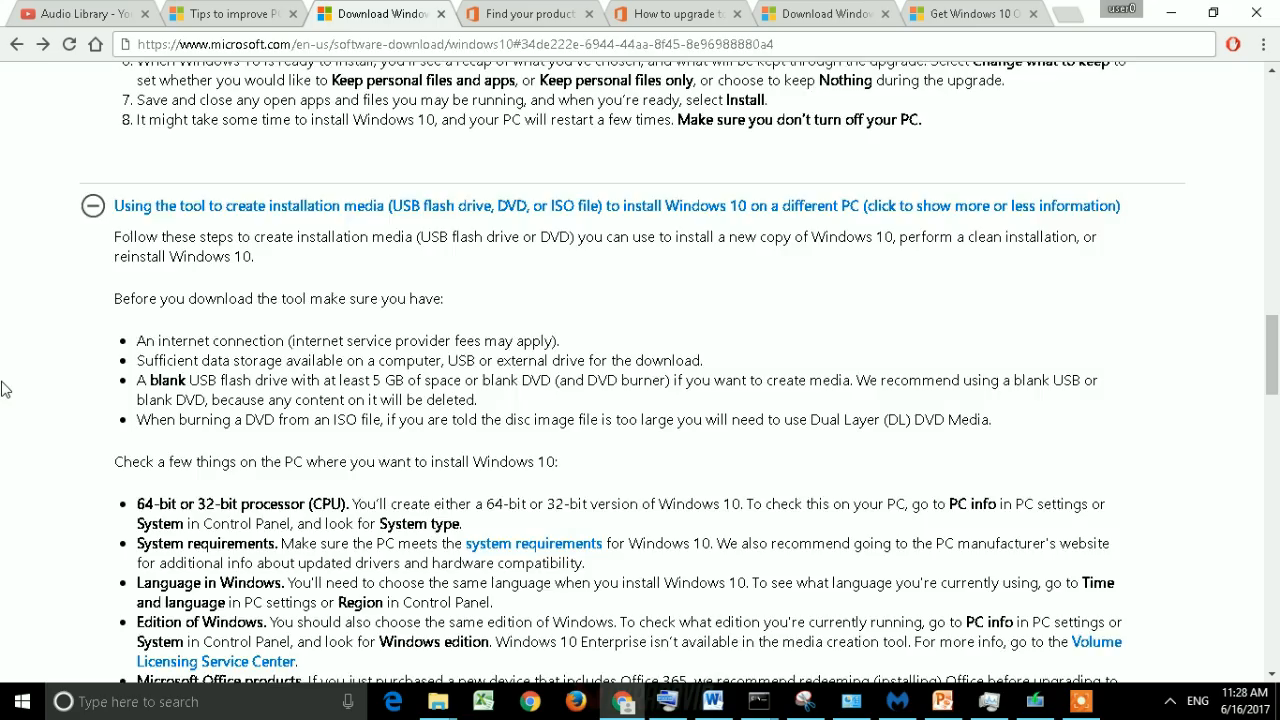
{"action": "scroll", "coordinate": [3, 389], "scroll_direction": "up", "scroll_amount": 2}
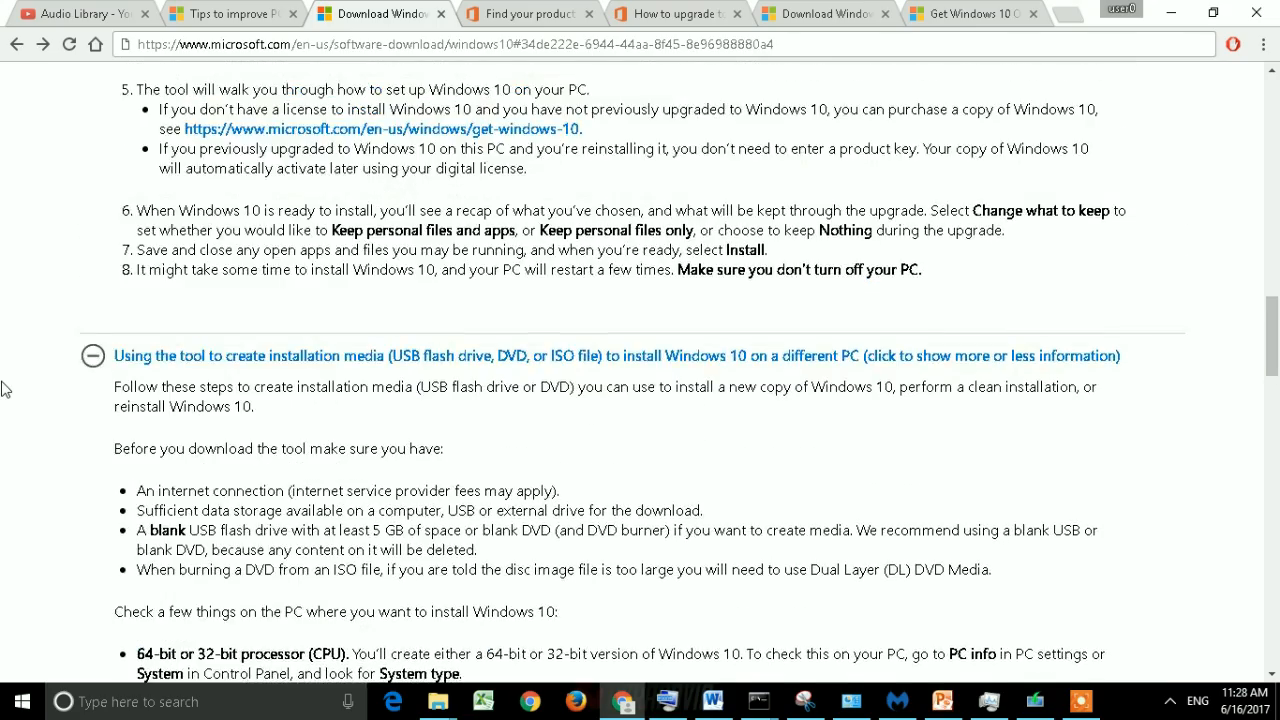
{"action": "scroll", "coordinate": [3, 389], "scroll_direction": "up", "scroll_amount": 5}
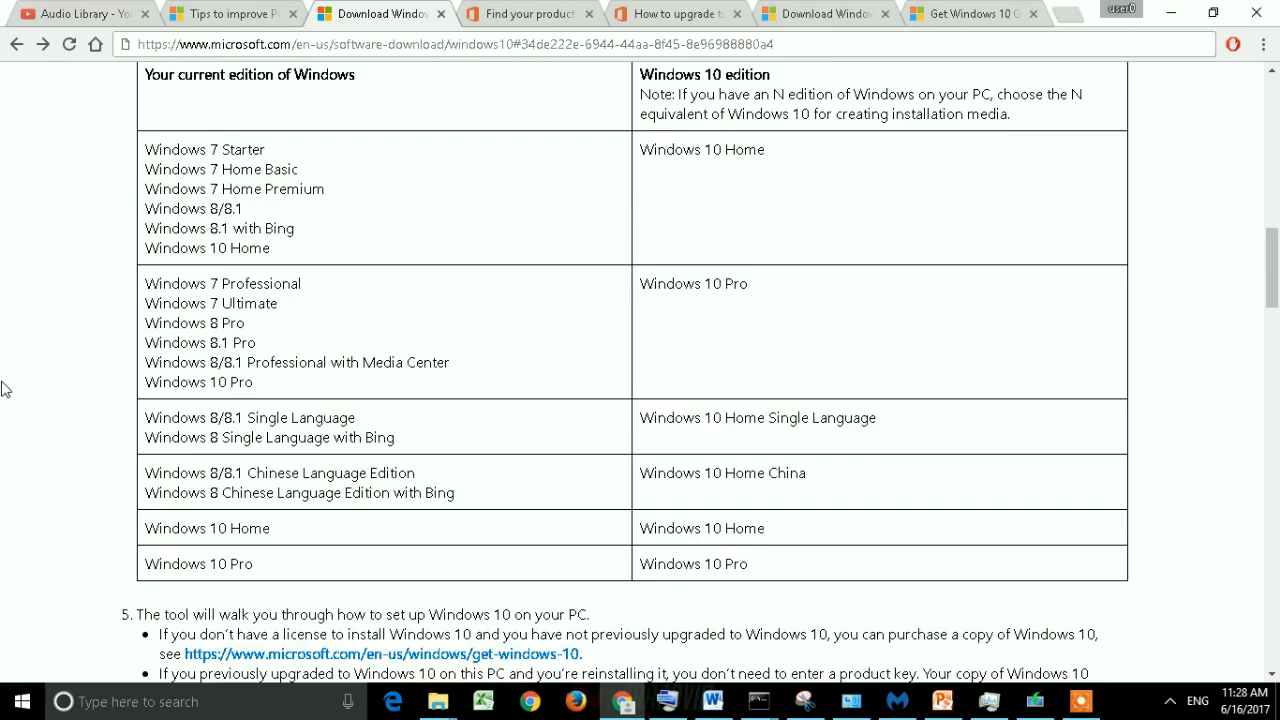
{"action": "scroll", "coordinate": [3, 389], "scroll_direction": "down", "scroll_amount": 1}
{"action": "scroll", "coordinate": [3, 389], "scroll_direction": "down", "scroll_amount": 6}
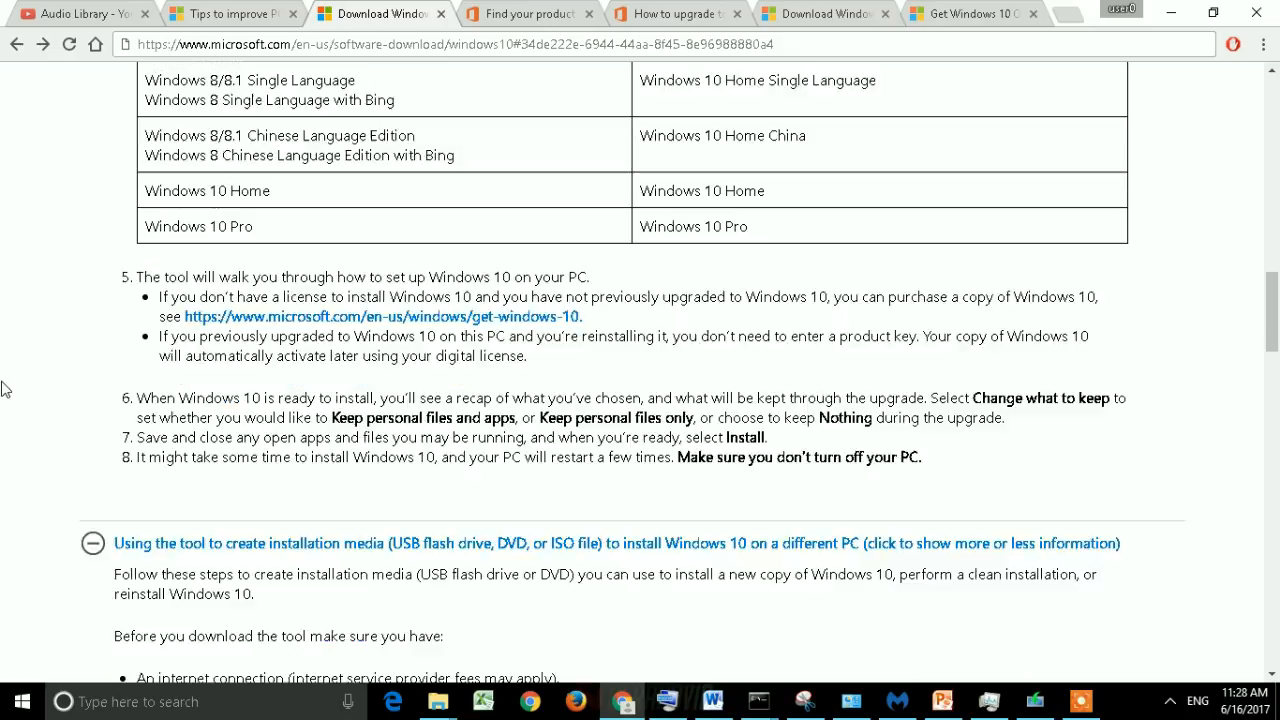
Review the installation media instructions, from the PC checks and edition table to the USB flash drive and ISO file choices.
{"action": "scroll", "coordinate": [3, 389], "scroll_direction": "down", "scroll_amount": 3}
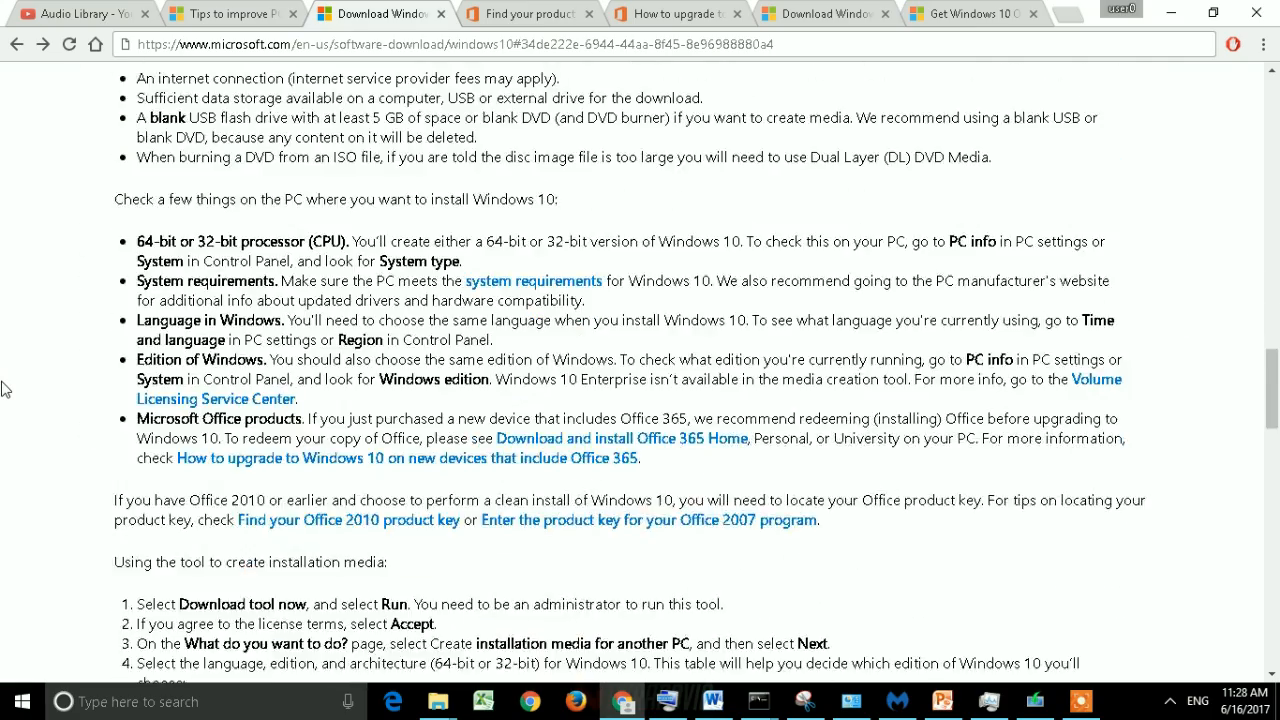
{"action": "scroll", "coordinate": [3, 389], "scroll_direction": "down", "scroll_amount": 4}
{"action": "scroll", "coordinate": [3, 389], "scroll_direction": "down", "scroll_amount": 2}
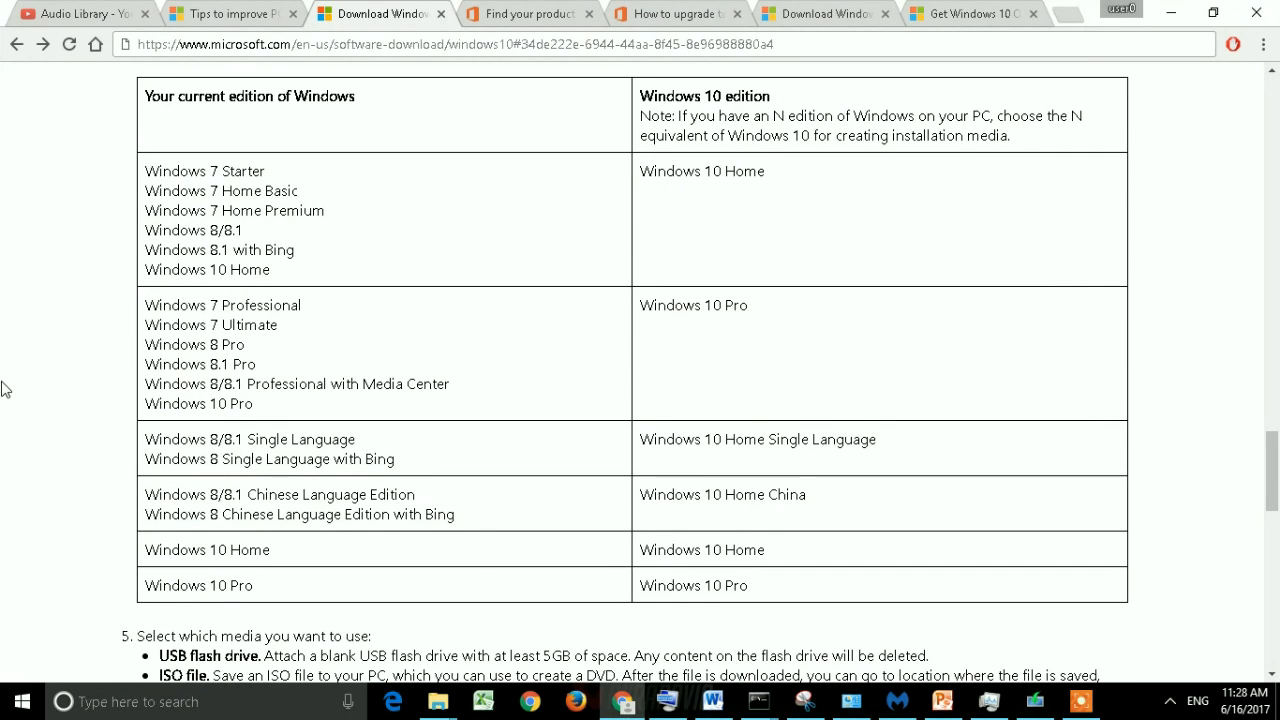
{"action": "scroll", "coordinate": [3, 389], "scroll_direction": "up", "scroll_amount": 2}
{"action": "scroll", "coordinate": [3, 389], "scroll_direction": "down", "scroll_amount": 1}
{"action": "scroll", "coordinate": [3, 389], "scroll_direction": "up", "scroll_amount": 2}
{"action": "scroll", "coordinate": [3, 389], "scroll_direction": "up", "scroll_amount": 4}
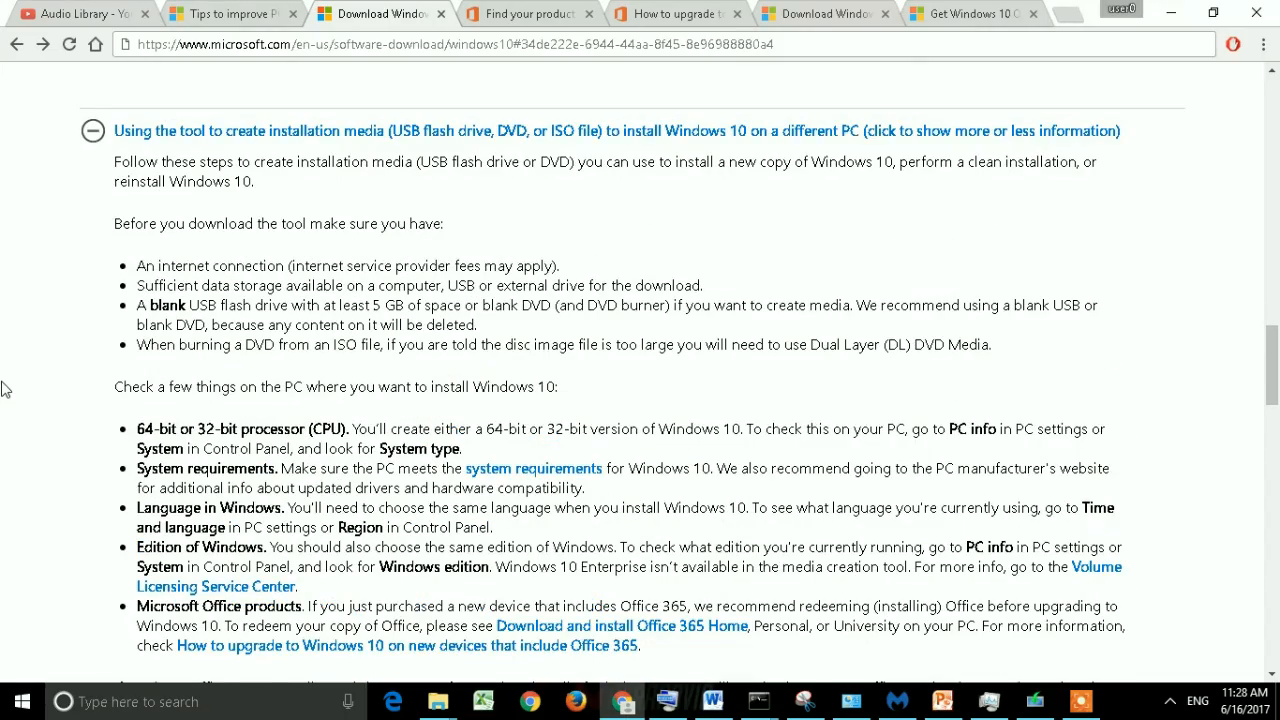
{"action": "scroll", "coordinate": [3, 389], "scroll_direction": "down", "scroll_amount": 3}
{"action": "scroll", "coordinate": [3, 389], "scroll_direction": "down", "scroll_amount": 5}
{"action": "scroll", "coordinate": [3, 389], "scroll_direction": "down", "scroll_amount": 2}
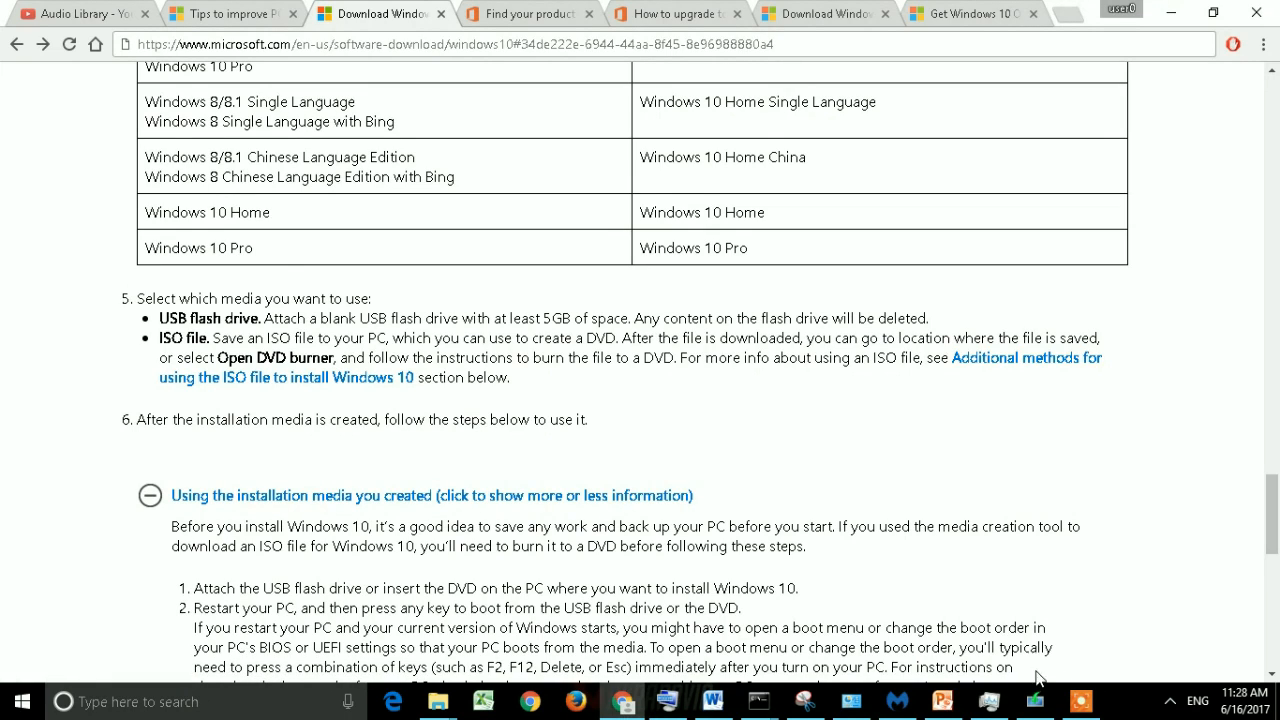
Show the desktop, bring up Windows 10 Setup and accept the media creation tool's license terms.
{"action": "left_click", "coordinate": [1081, 701]}
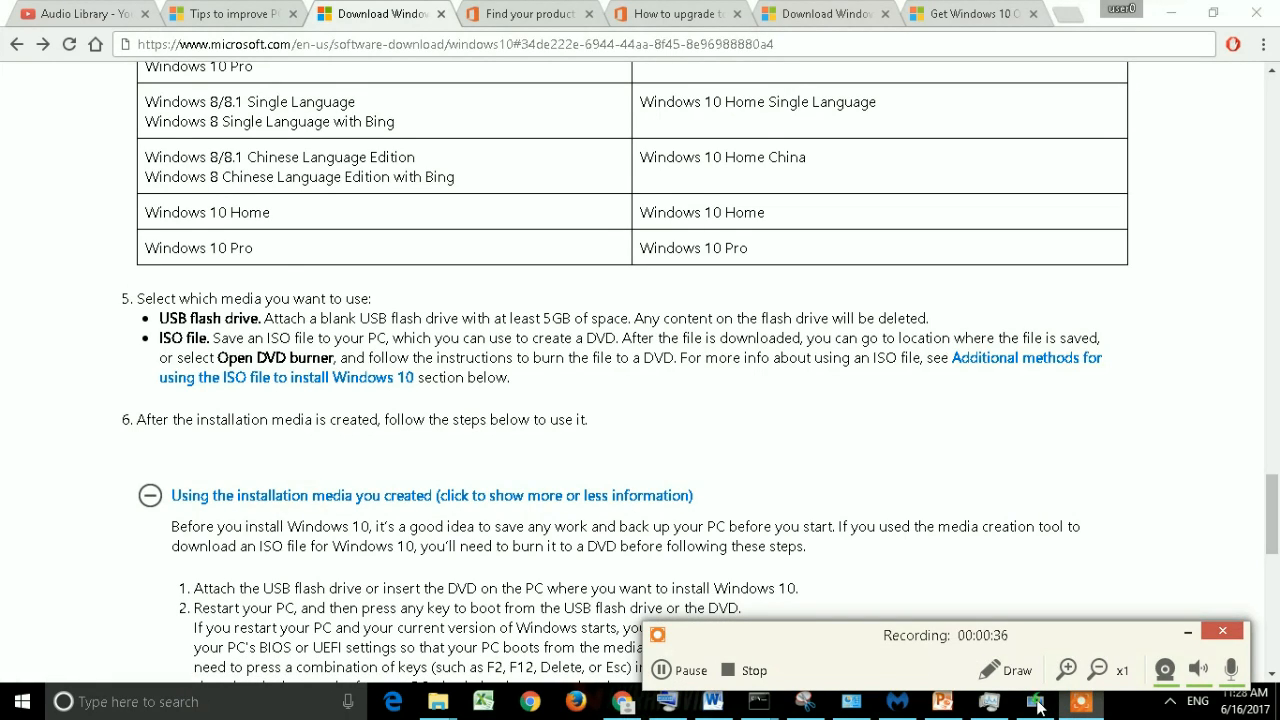
{"action": "key", "text": "super+d"}
{"action": "mouse_move", "coordinate": [998, 707]}
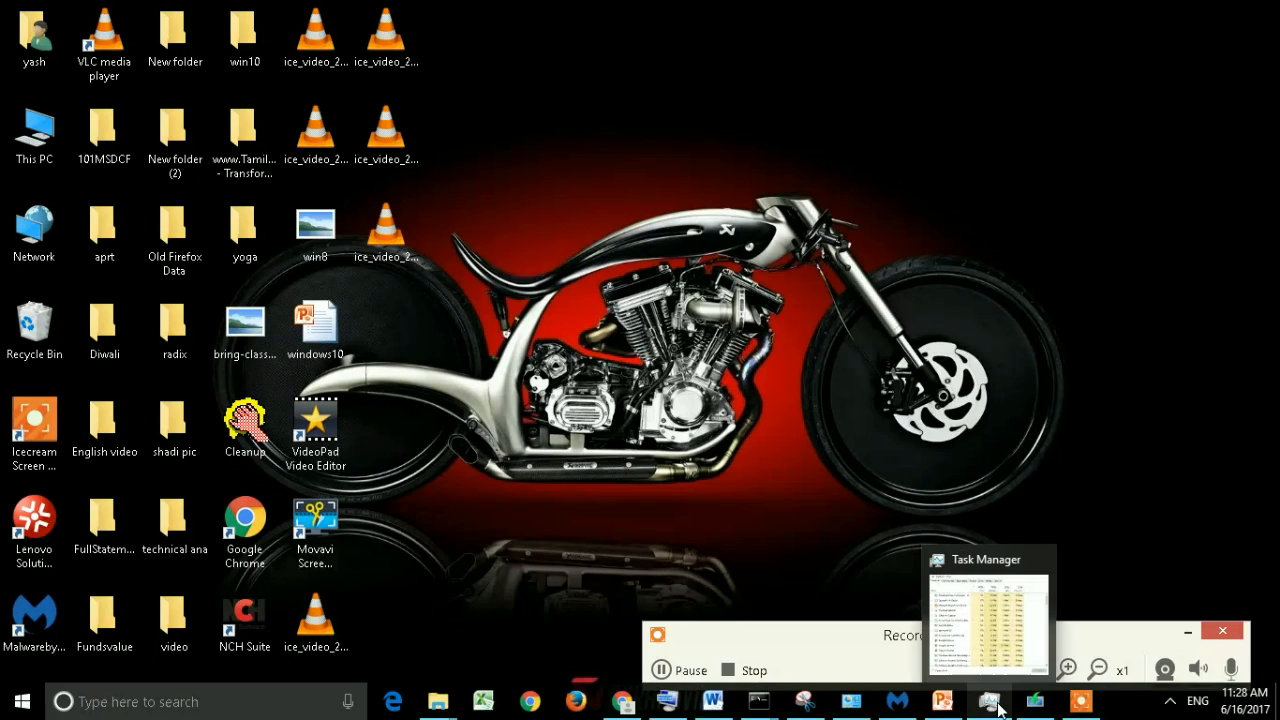
{"action": "left_click", "coordinate": [1035, 702]}
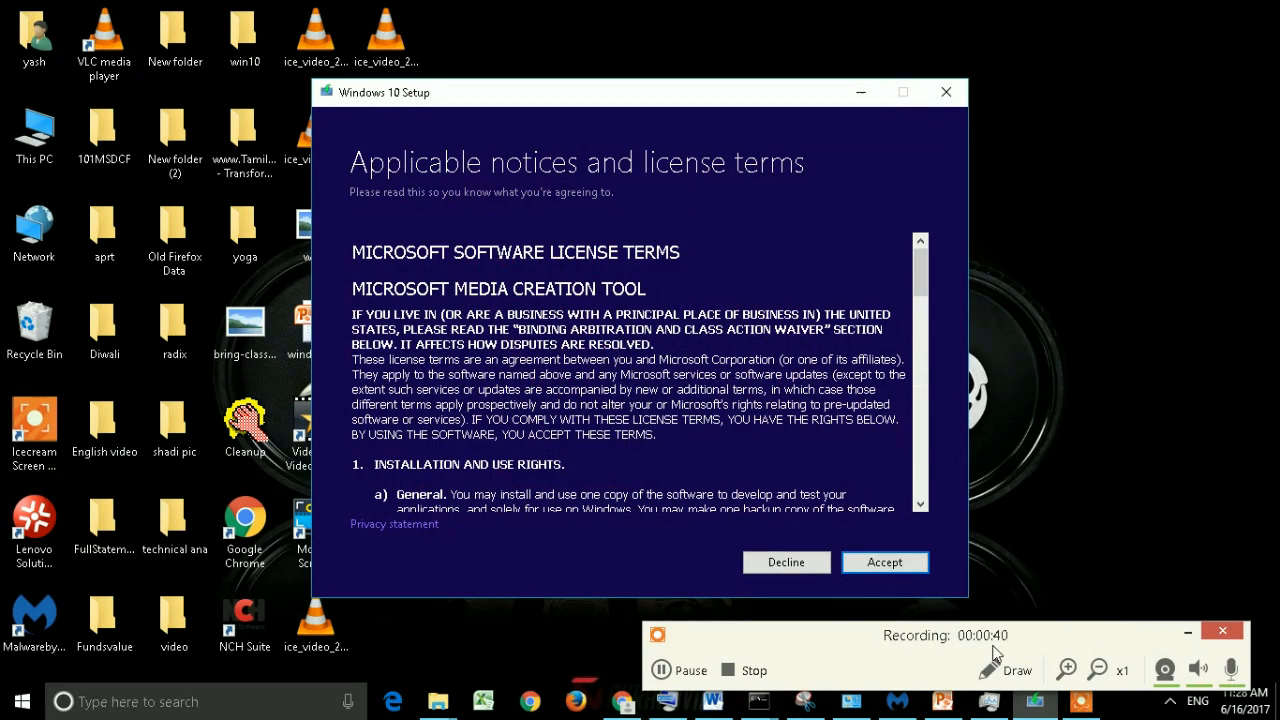
{"action": "left_click", "coordinate": [884, 558]}
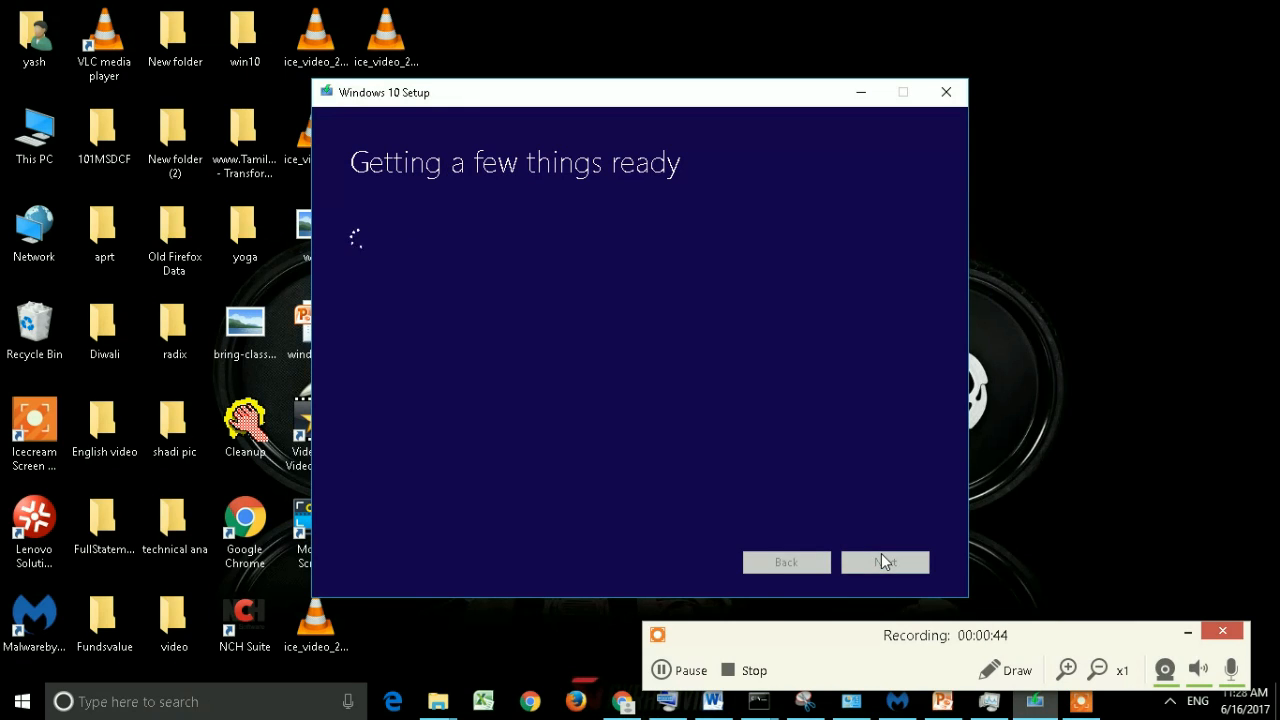
Minimize the screen recorder bar, view the Upgrade slide of the windows10 presentation in PowerPoint, and minimize the presentation.
{"action": "left_click", "coordinate": [948, 706]}
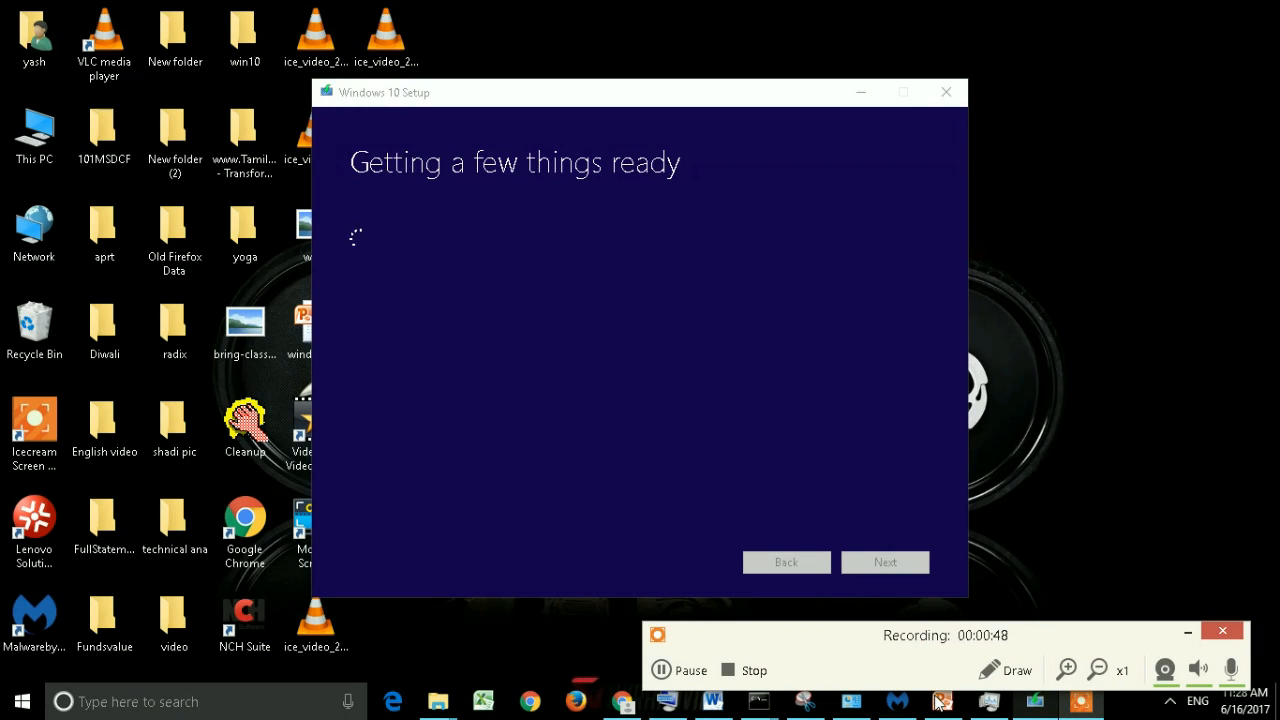
{"action": "left_click", "coordinate": [1190, 632]}
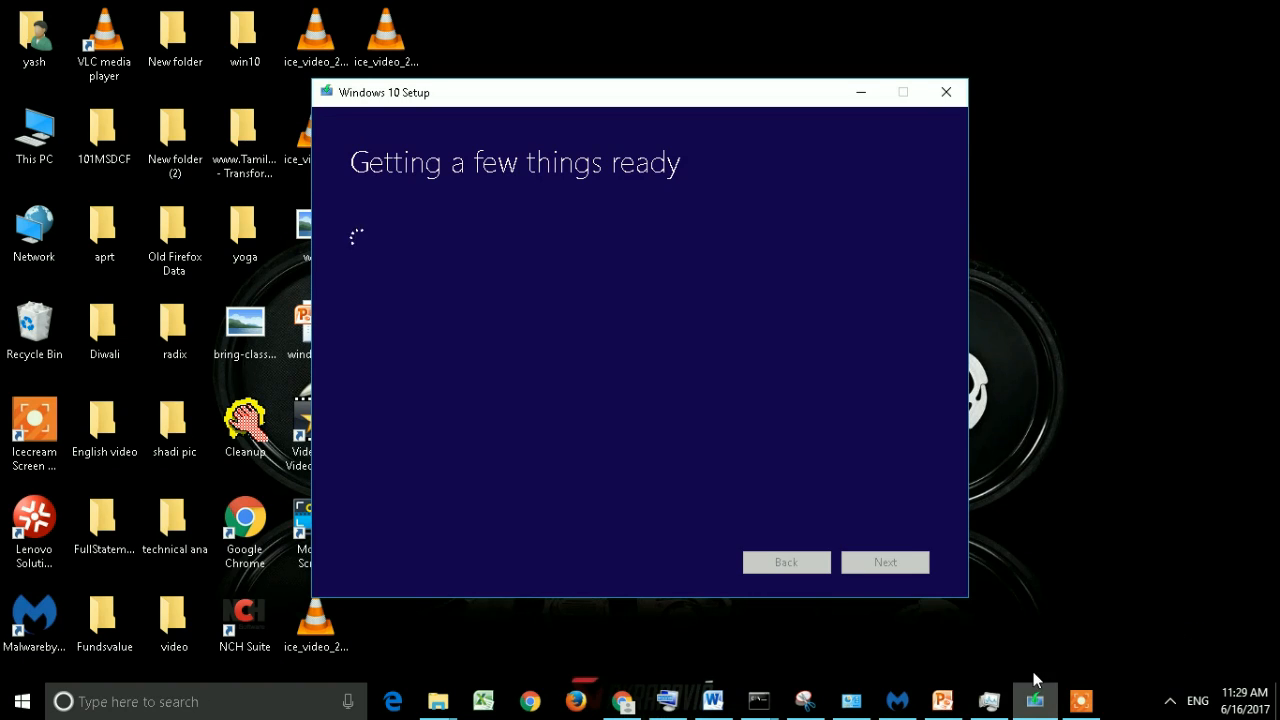
{"action": "mouse_move", "coordinate": [942, 705]}
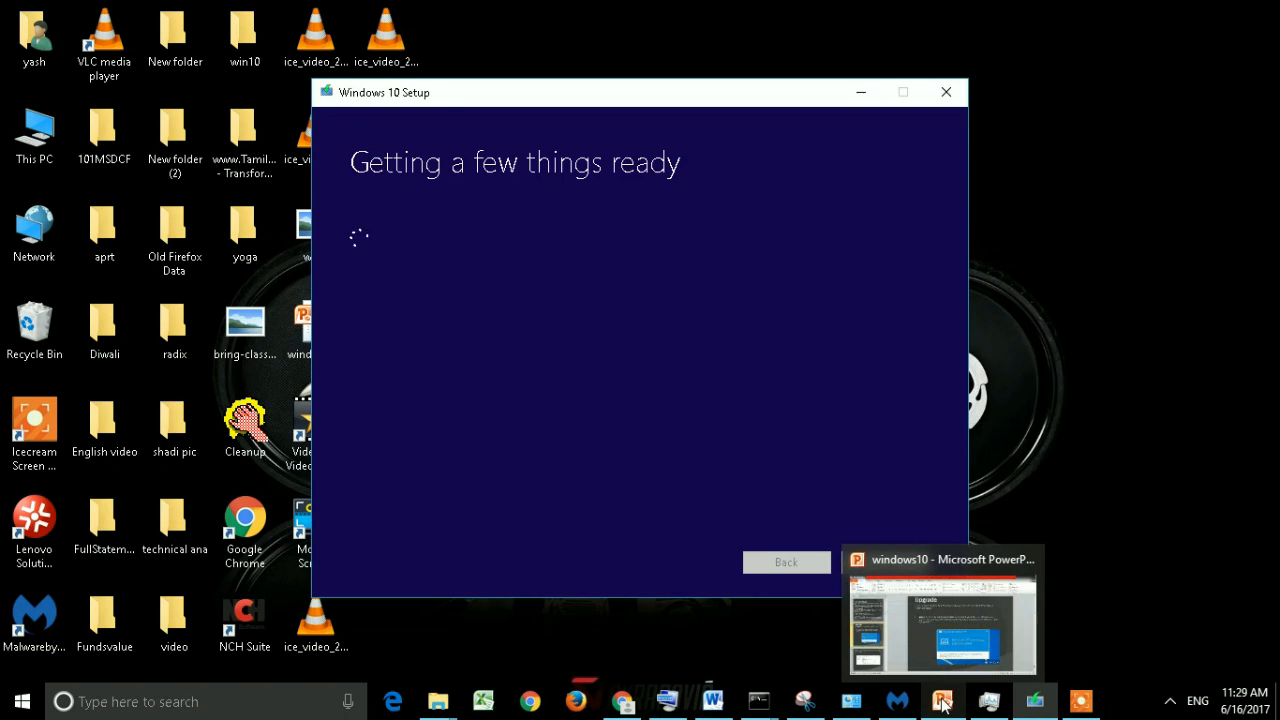
{"action": "left_click", "coordinate": [920, 562]}
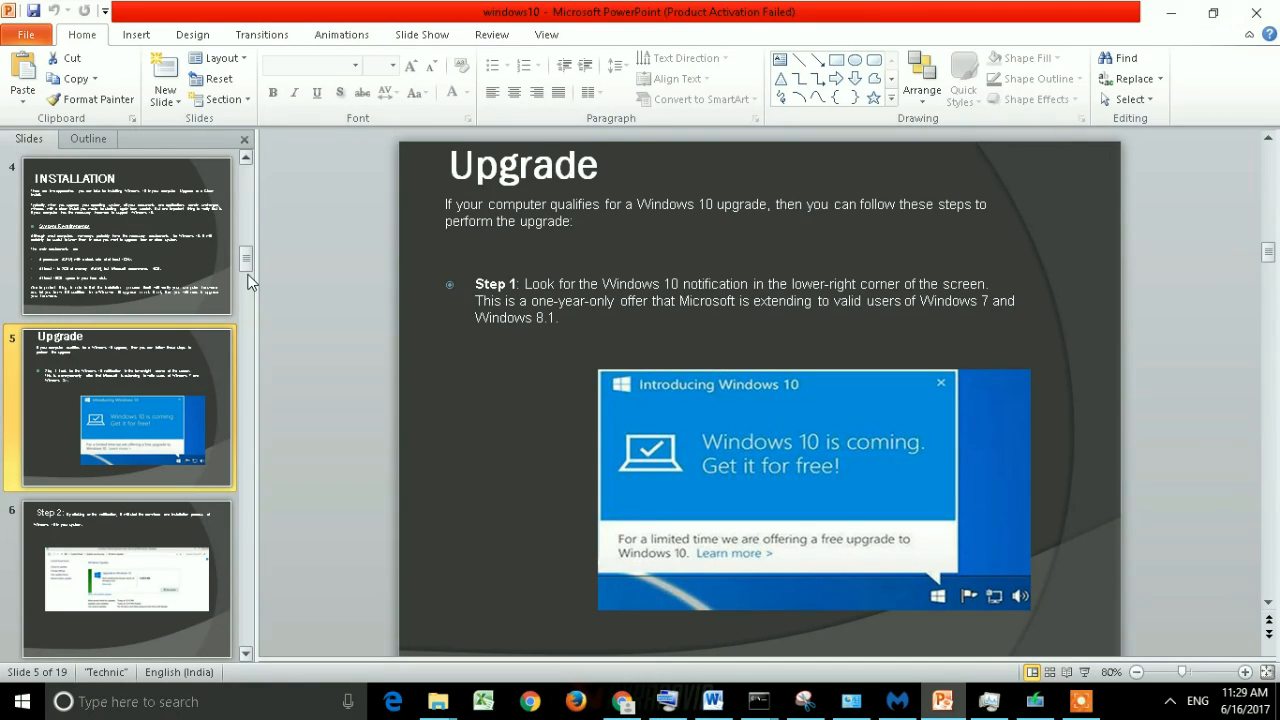
{"action": "mouse_move", "coordinate": [932, 703]}
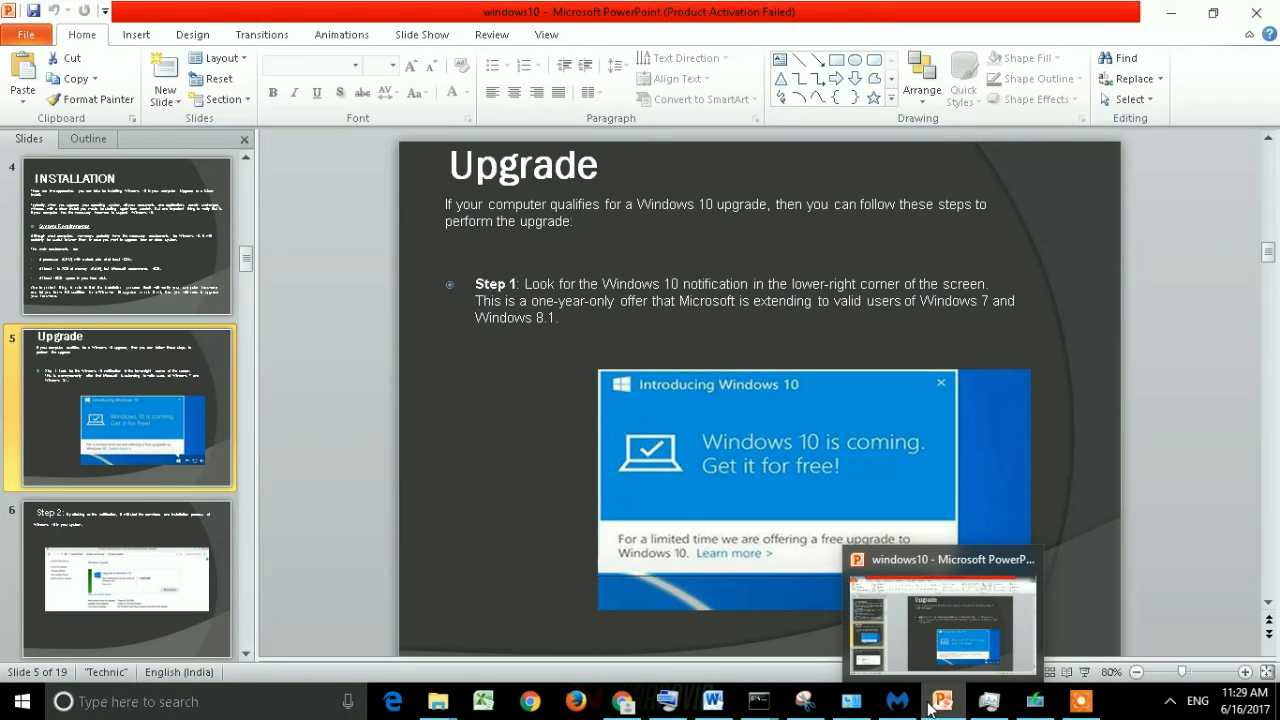
{"action": "left_click", "coordinate": [932, 703]}
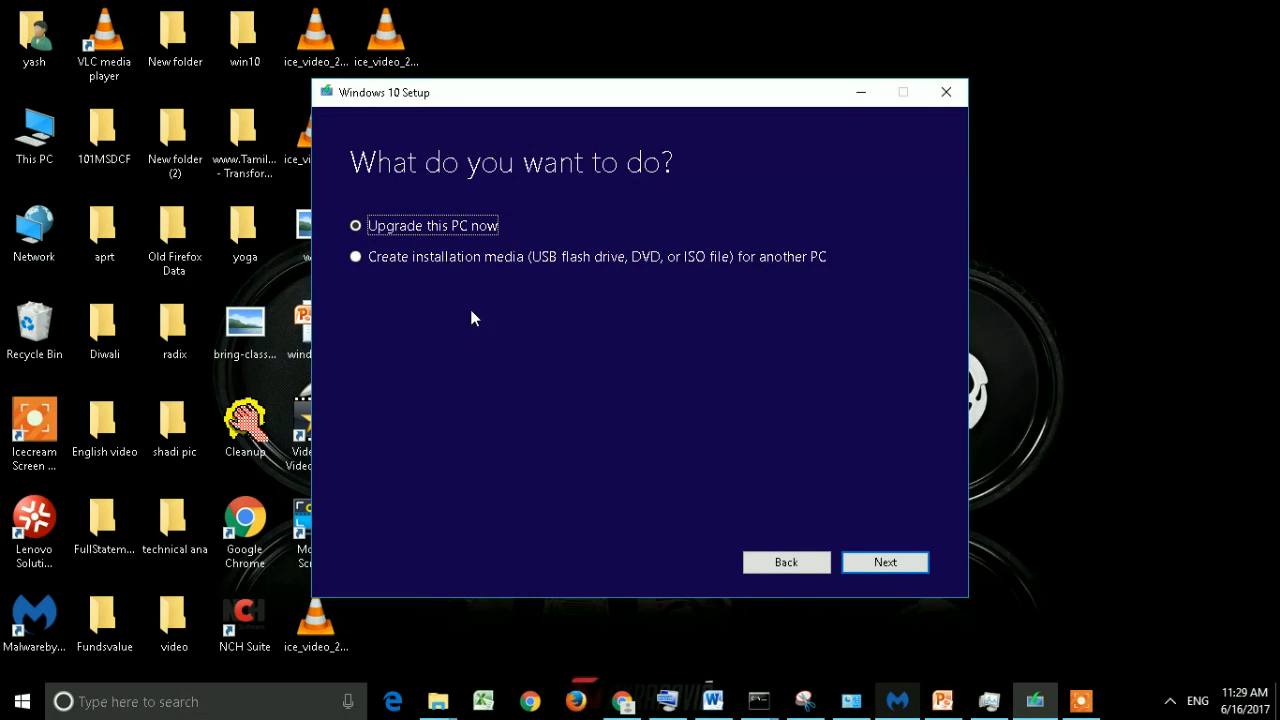
Choose to create installation media for another PC in Windows 10 Setup and continue to the language, architecture and edition options.
{"action": "left_click", "coordinate": [467, 262]}
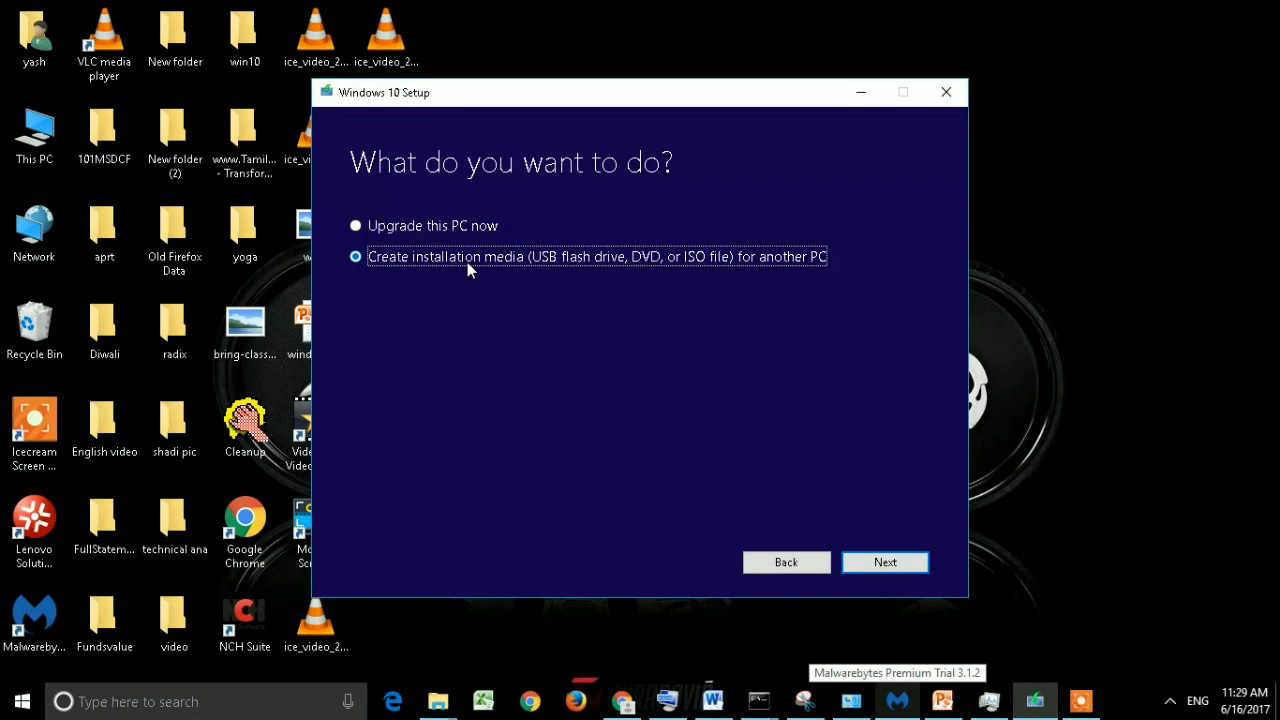
{"action": "left_click", "coordinate": [890, 561]}
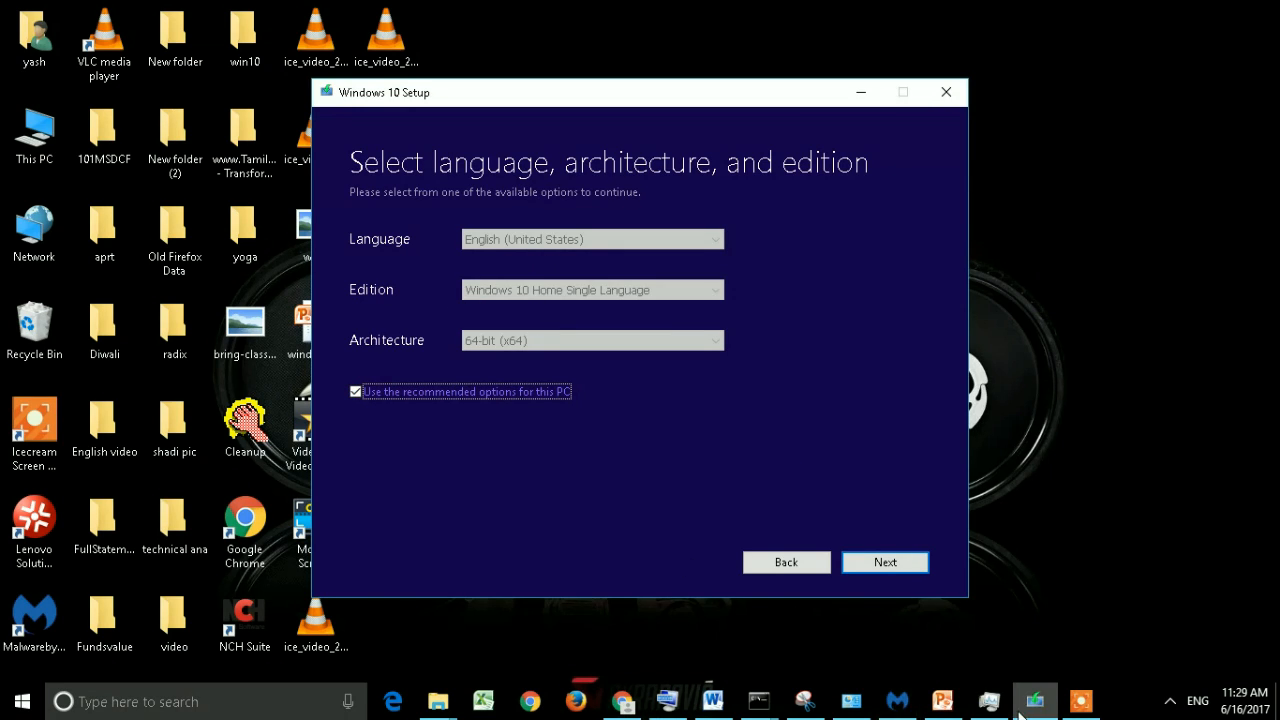
{"action": "left_click", "coordinate": [864, 710]}
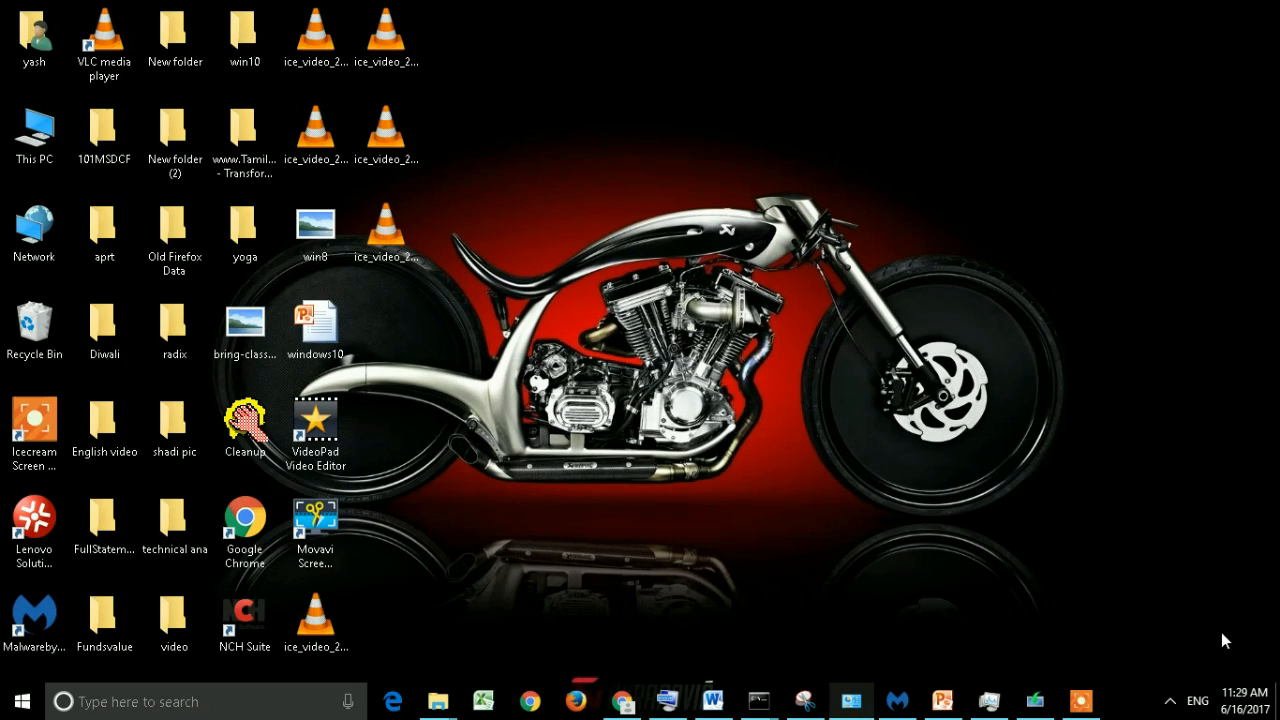
Bring up Windows 10 Setup, keep the recommended options, and start downloading Windows 10 to USB flash drive H: (LDIAG_UEFI).
{"action": "left_click", "coordinate": [1046, 710]}
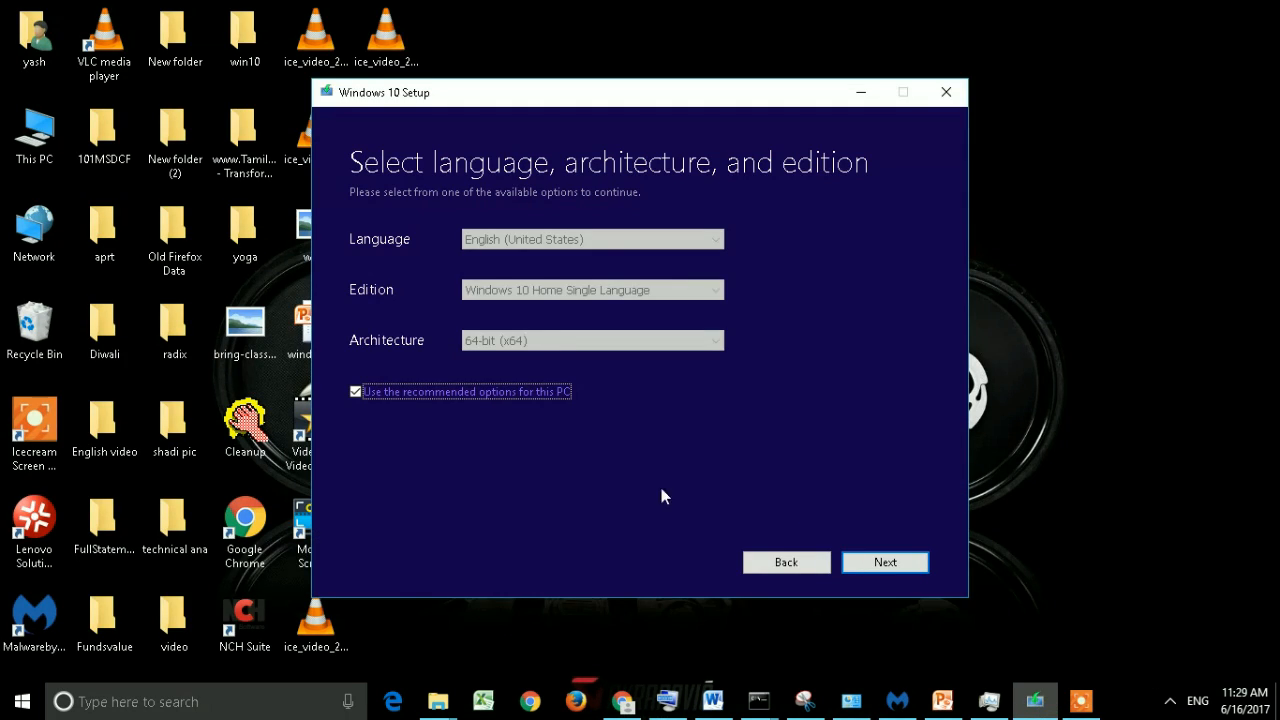
{"action": "left_click", "coordinate": [905, 566]}
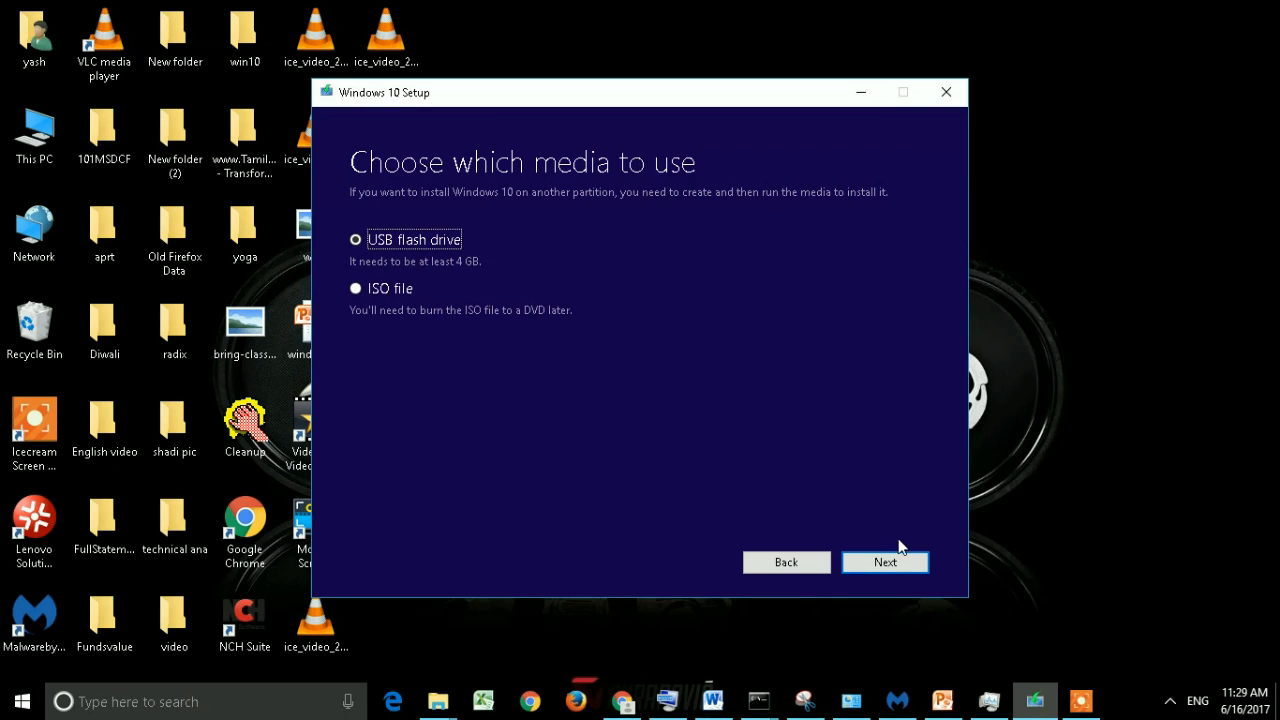
{"action": "left_click", "coordinate": [887, 562]}
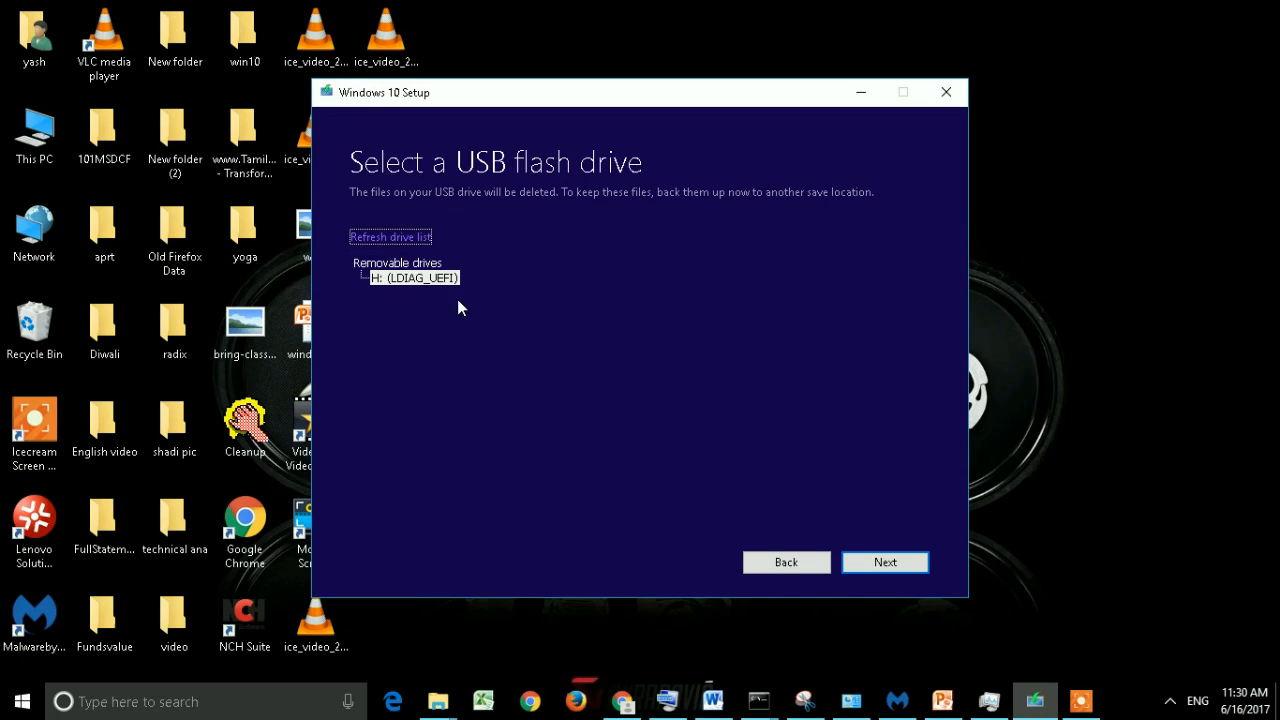
{"action": "left_click", "coordinate": [903, 563]}
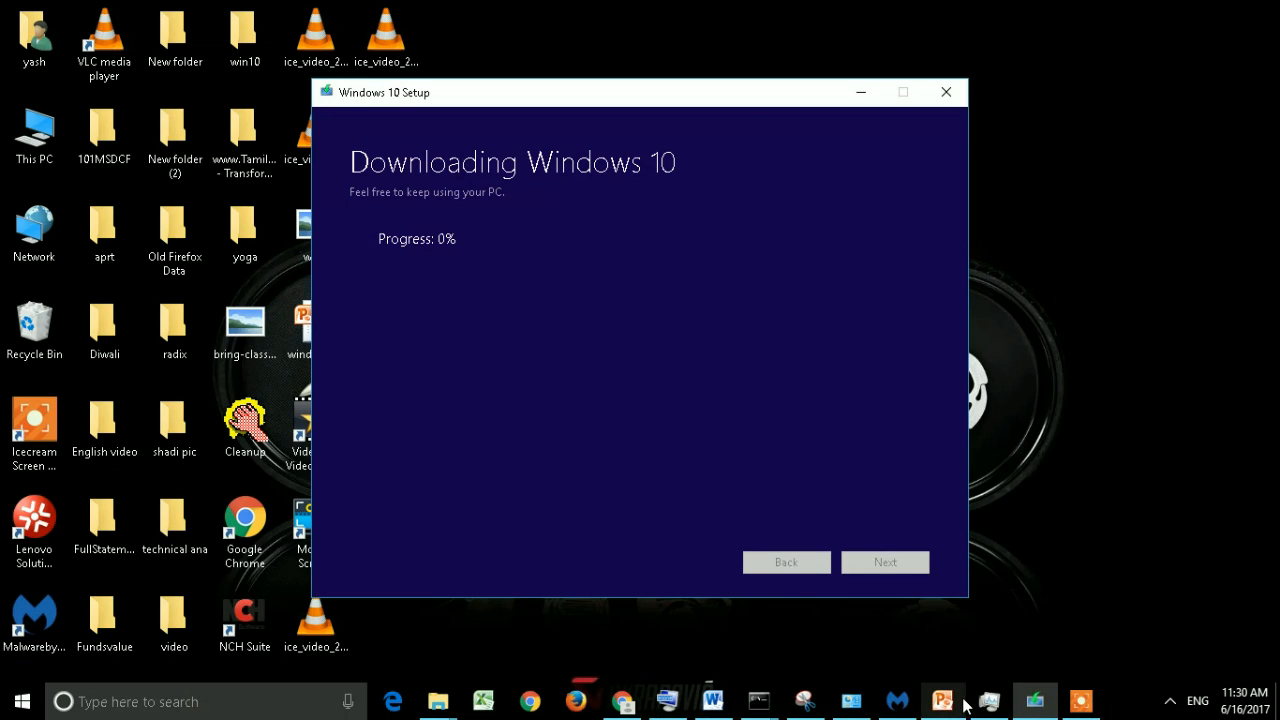
Show the screen recorder bar, minimize Windows 10 Setup, and switch to the windows10 presentation in PowerPoint.
{"action": "left_click", "coordinate": [1080, 701]}
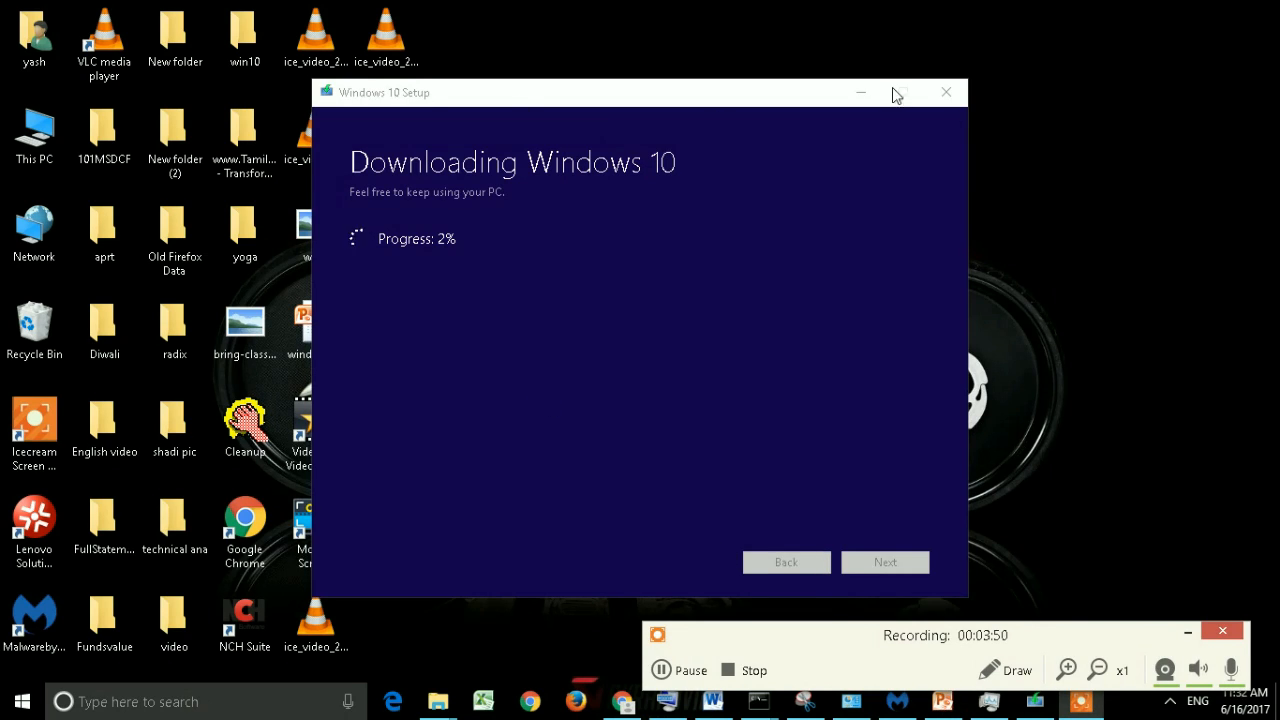
{"action": "left_click", "coordinate": [856, 92]}
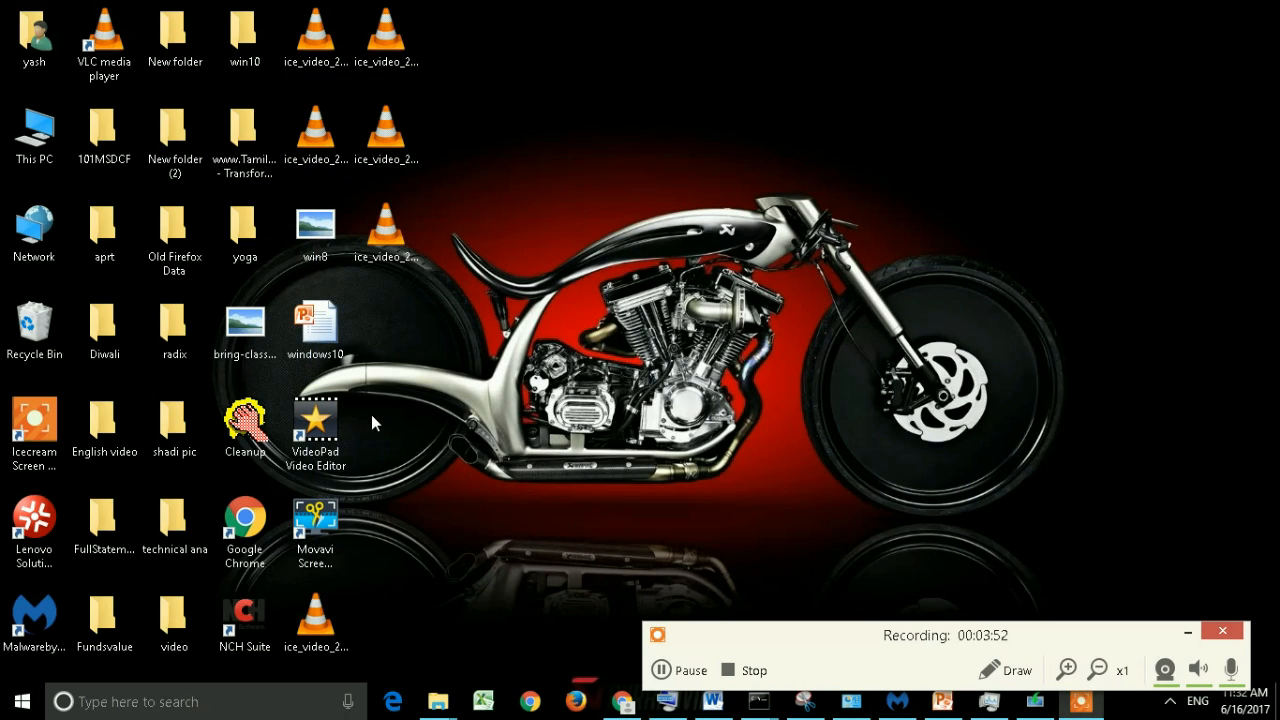
{"action": "mouse_move", "coordinate": [942, 705]}
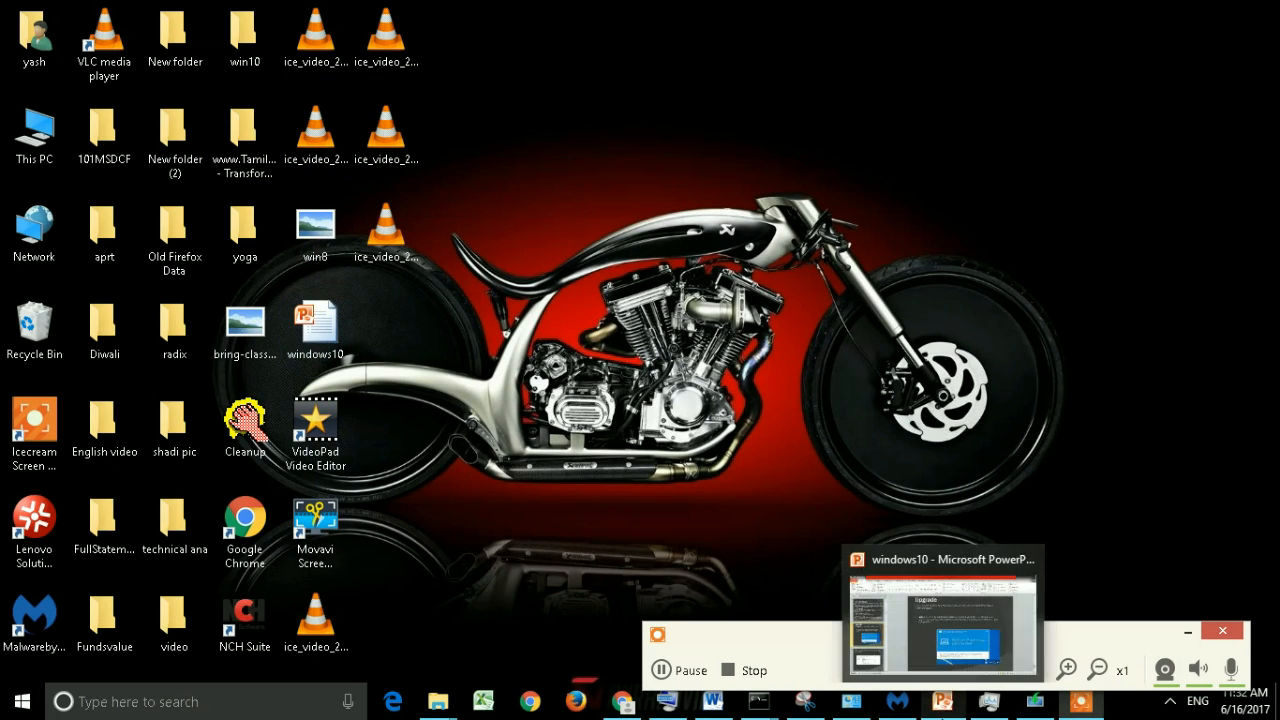
{"action": "left_click", "coordinate": [940, 652]}
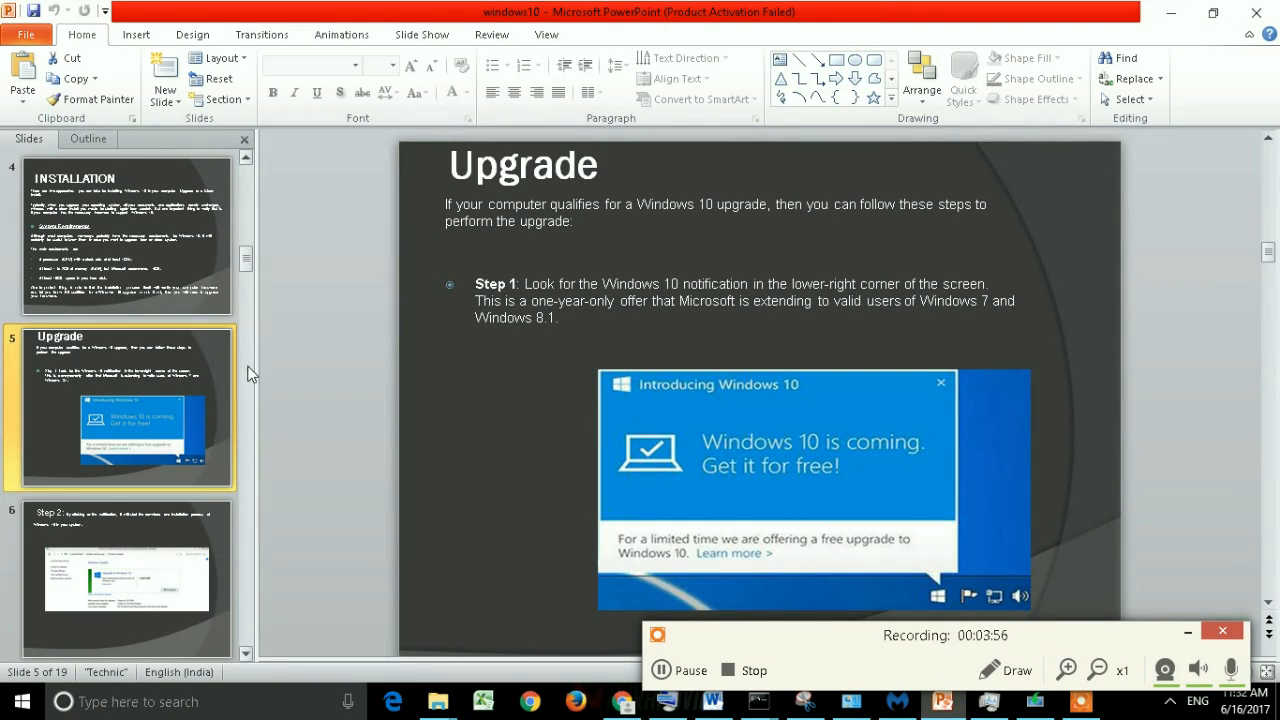
Look through the presentation's slides from the Upgrade steps to the Clean Install options.
{"action": "key", "text": "Down"}
{"action": "key", "text": "Down"}
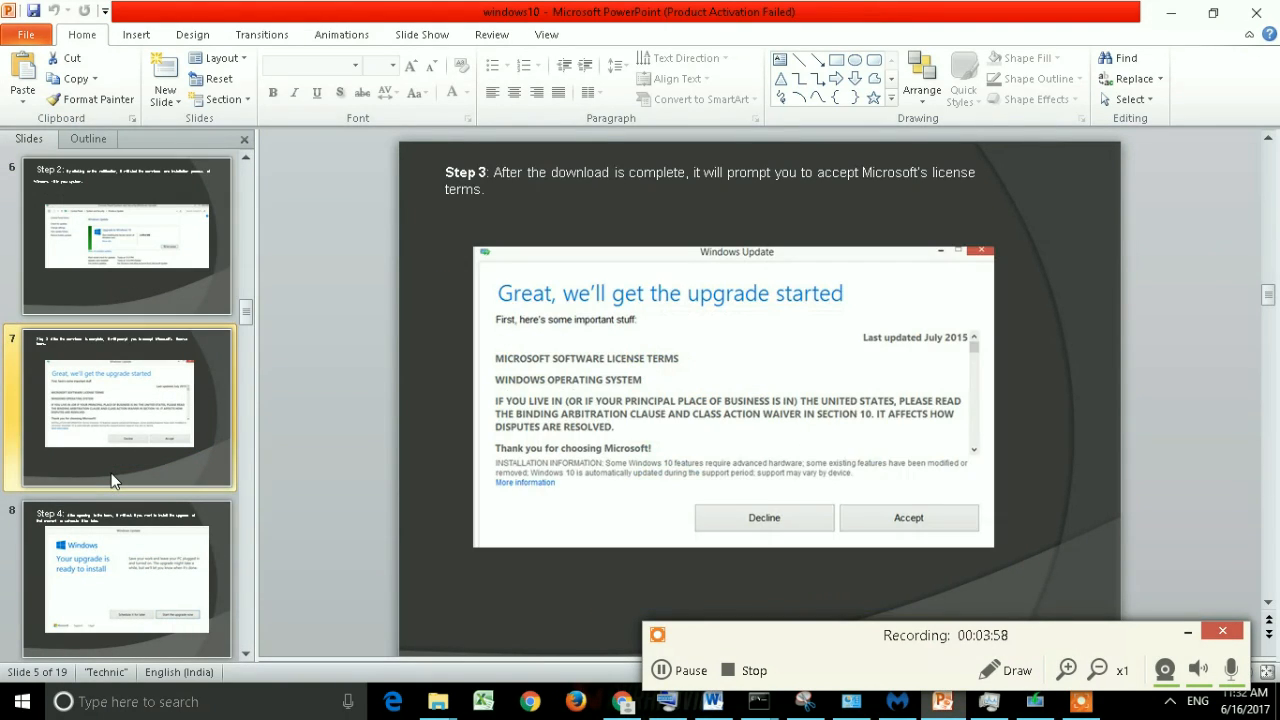
{"action": "key", "text": "Down"}
{"action": "key", "text": "Down"}
{"action": "key", "text": "Down"}
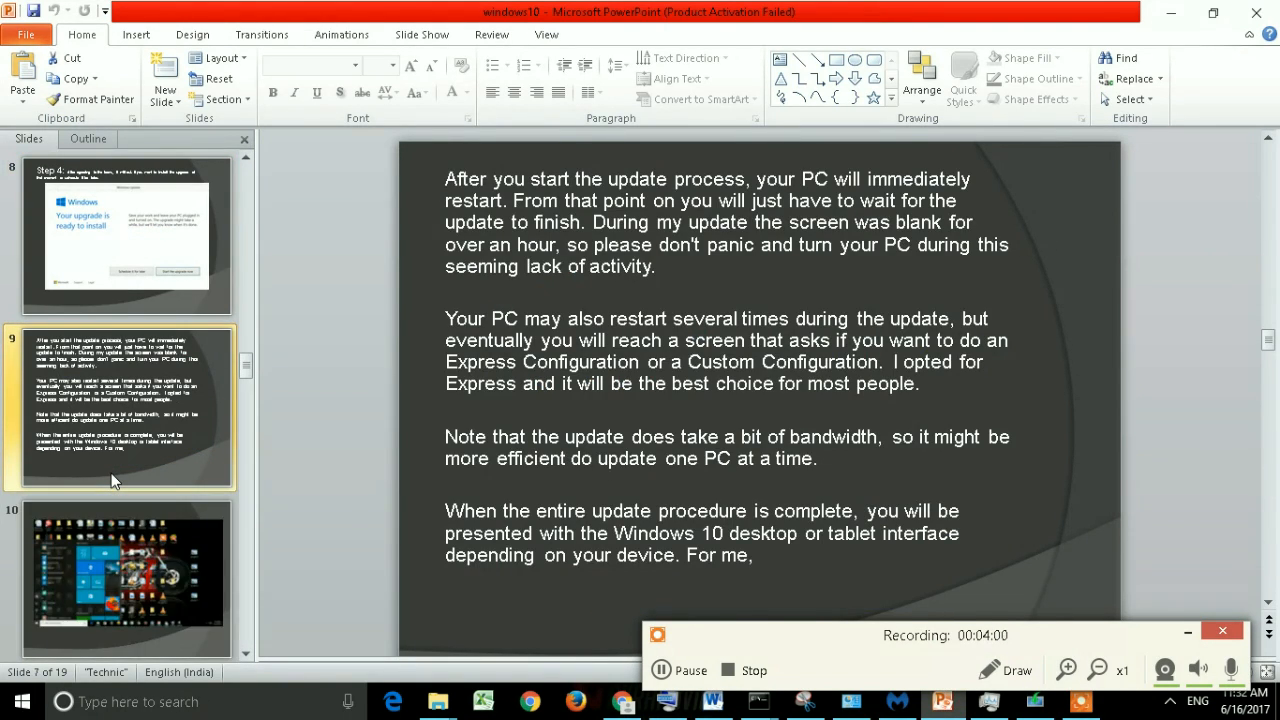
{"action": "key", "text": "Down"}
{"action": "key", "text": "Down"}
{"action": "key", "text": "Down"}
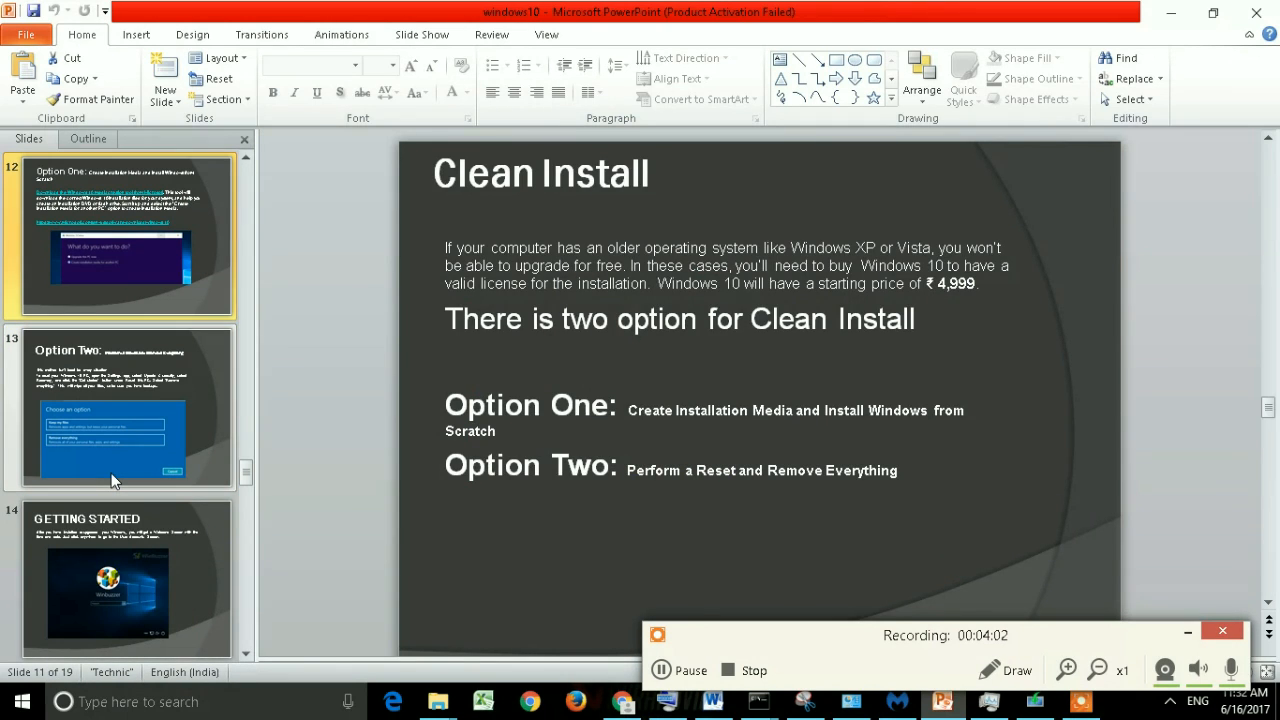